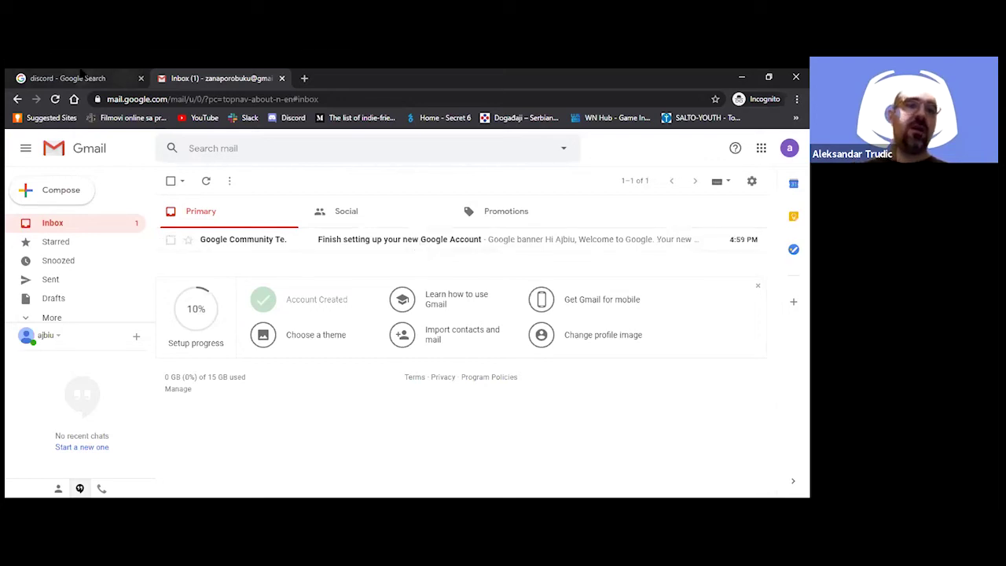
Switch from Gmail to the 'discord - Google Search' browser tab
{"action": "left_click", "coordinate": [79, 78]}
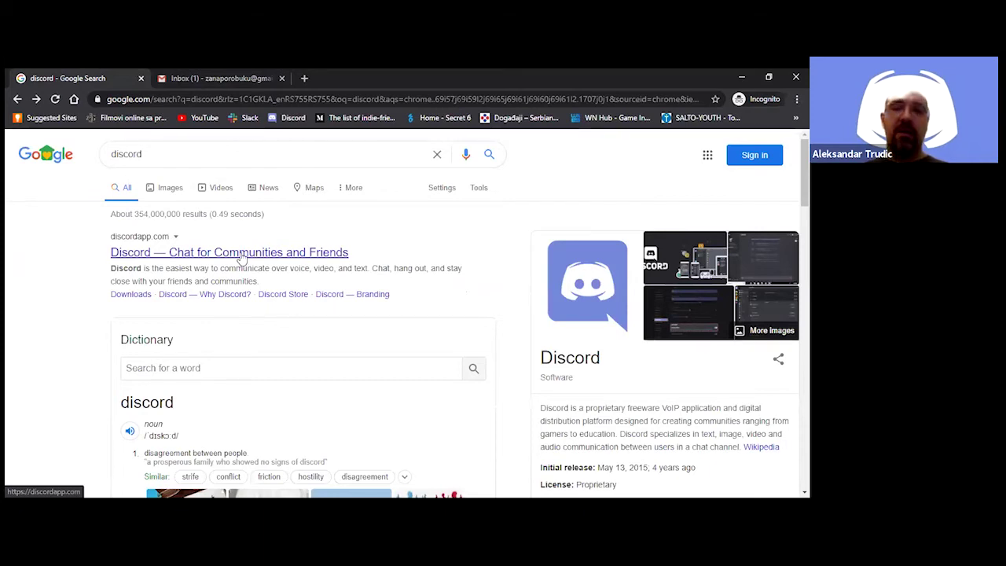
Open the official Discord website from the top search result
{"action": "left_click", "coordinate": [242, 258]}
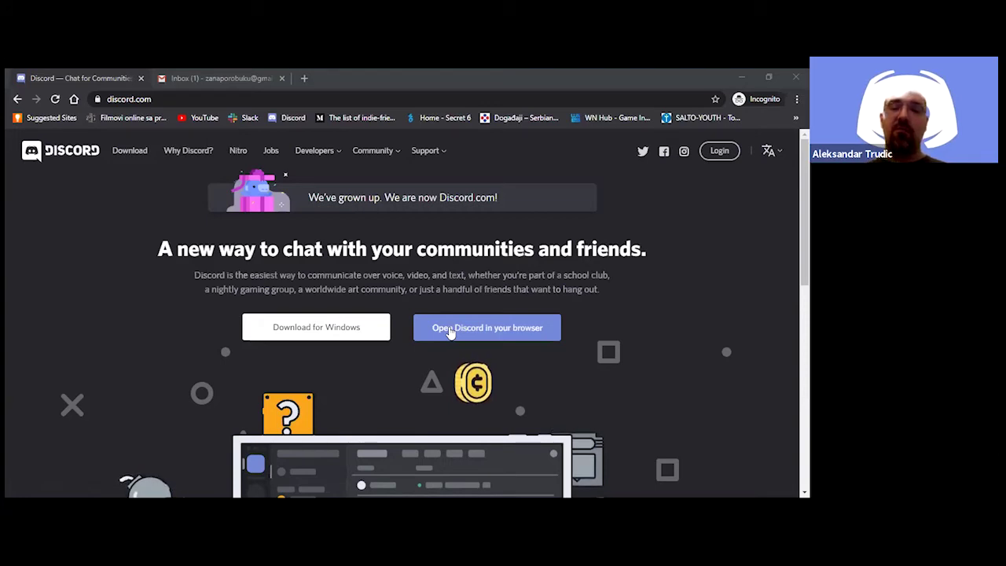
Launch Discord in the browser and register with a new username
{"action": "left_click", "coordinate": [451, 330]}
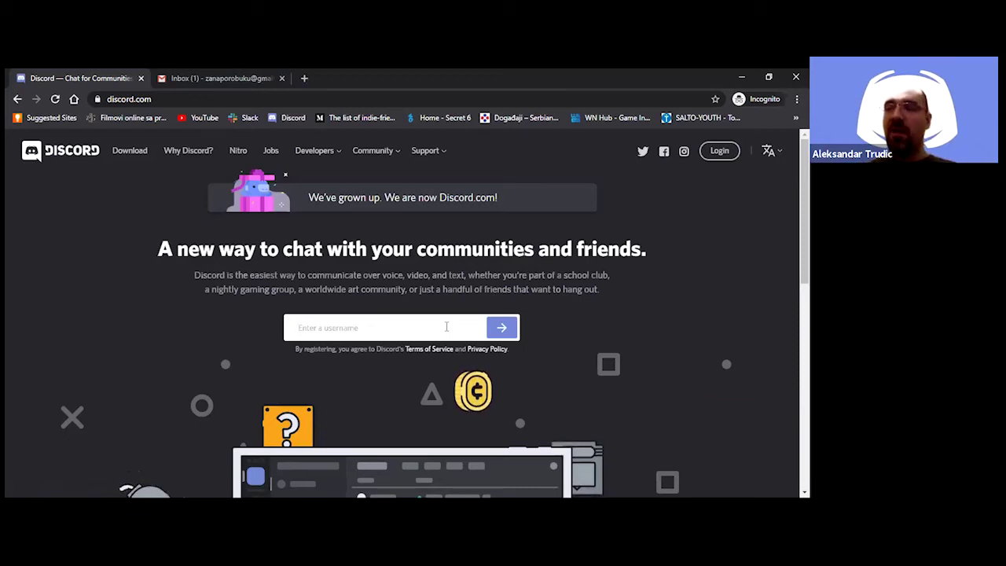
{"action": "left_click", "coordinate": [446, 326]}
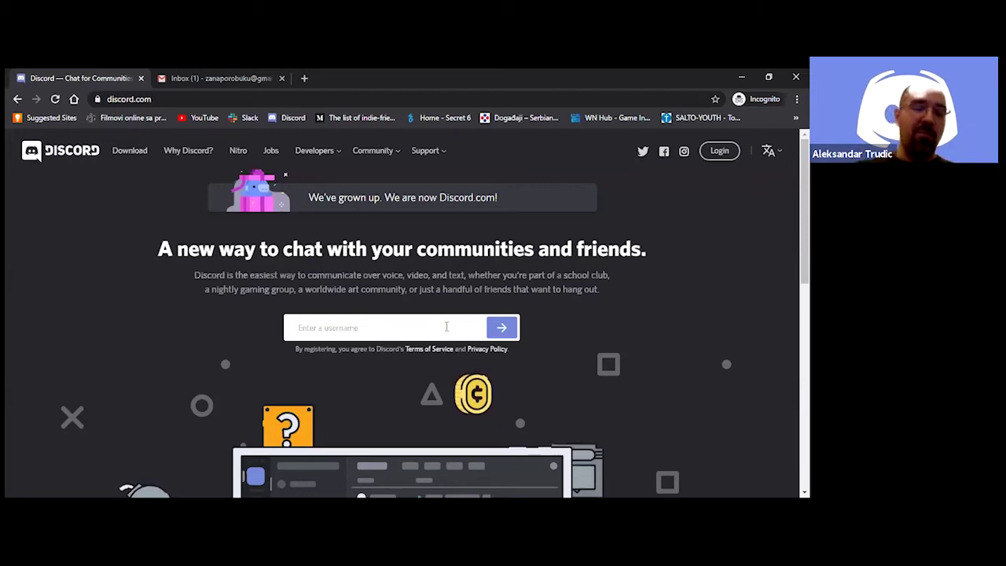
{"action": "type", "text": "OKO"}
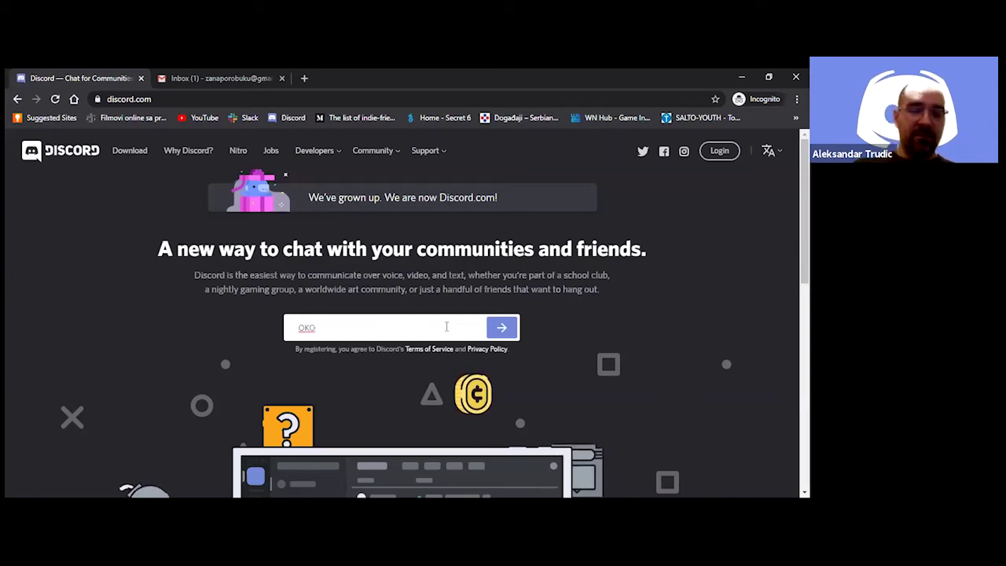
{"action": "type", "text": "Ba"}
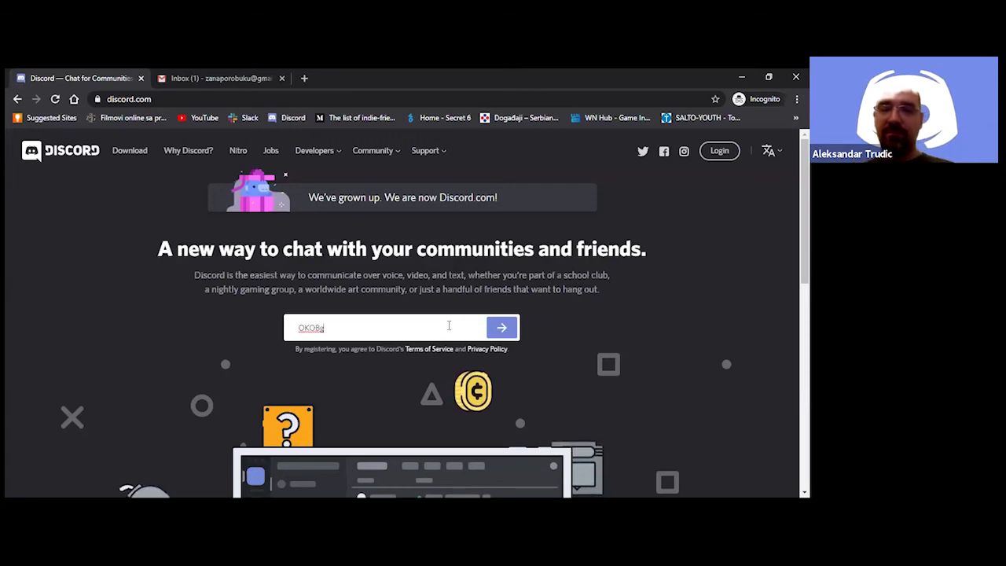
{"action": "left_click", "coordinate": [507, 330]}
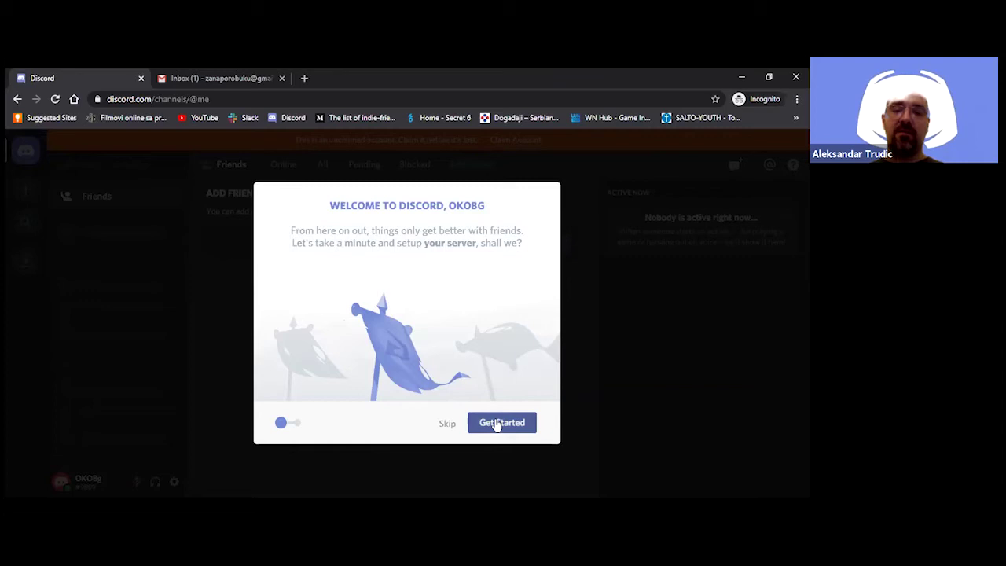
Start creating a new server and bring up the icon file picker
{"action": "left_click", "coordinate": [496, 426]}
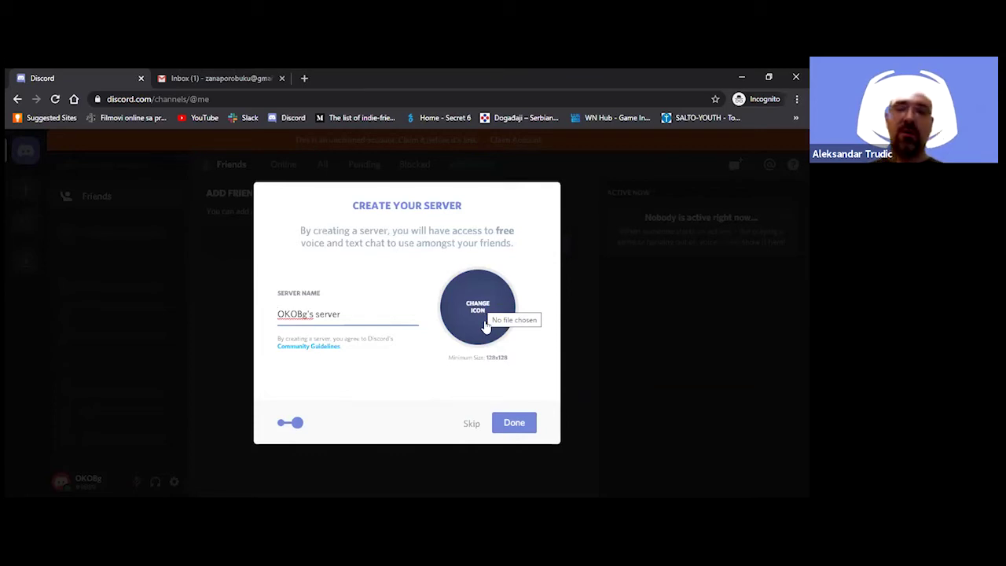
{"action": "left_click", "coordinate": [486, 326]}
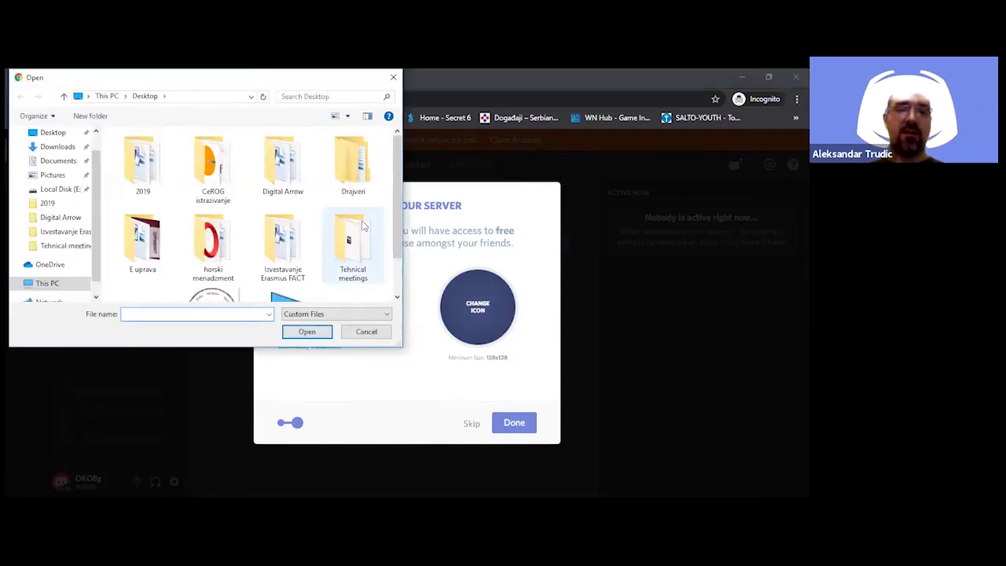
Set the Desktop 'discord' logo image as the server icon, centred and enlarged in the crop
{"action": "left_click_drag", "start_coordinate": [395, 210], "coordinate": [397, 252]}
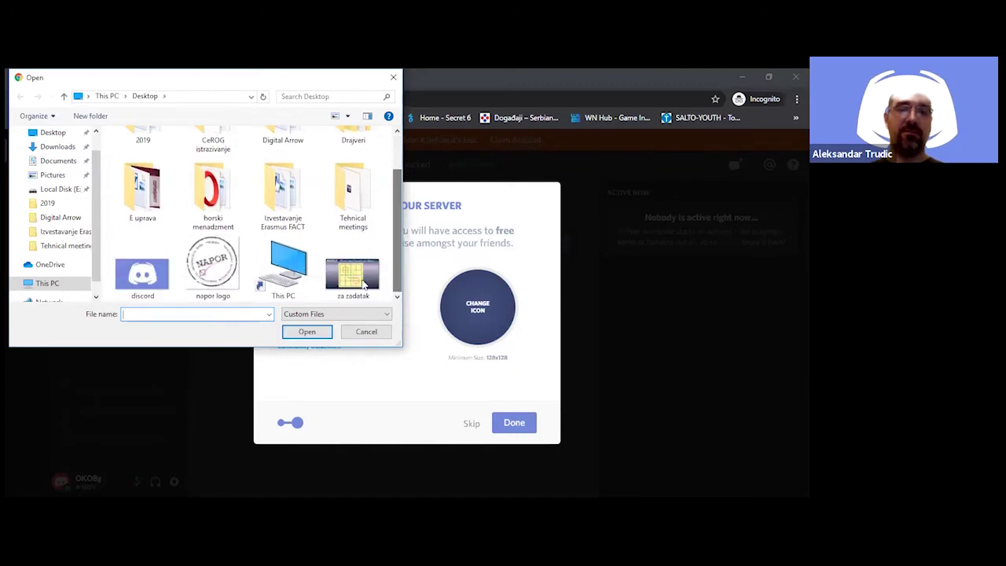
{"action": "left_click", "coordinate": [154, 281]}
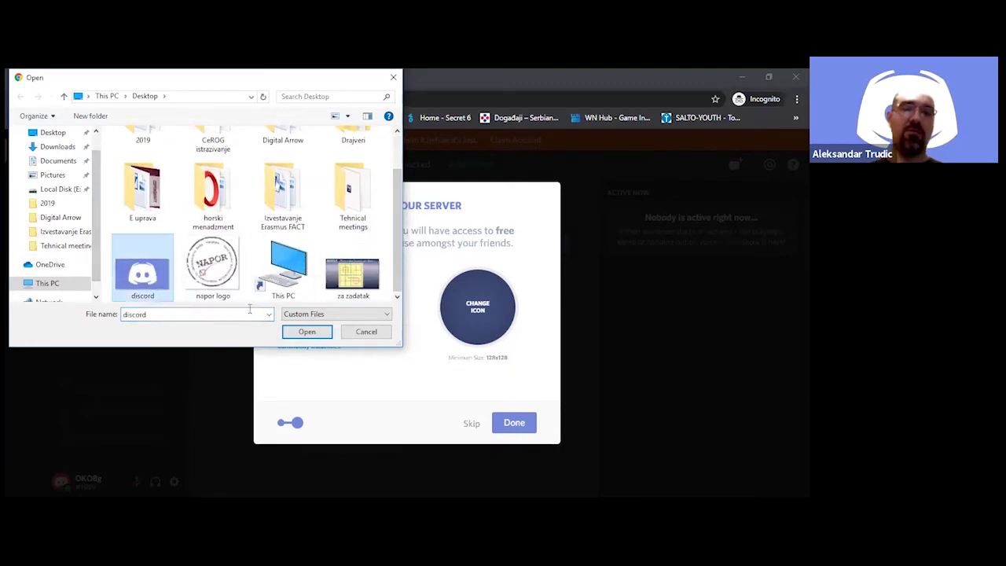
{"action": "left_click", "coordinate": [307, 332]}
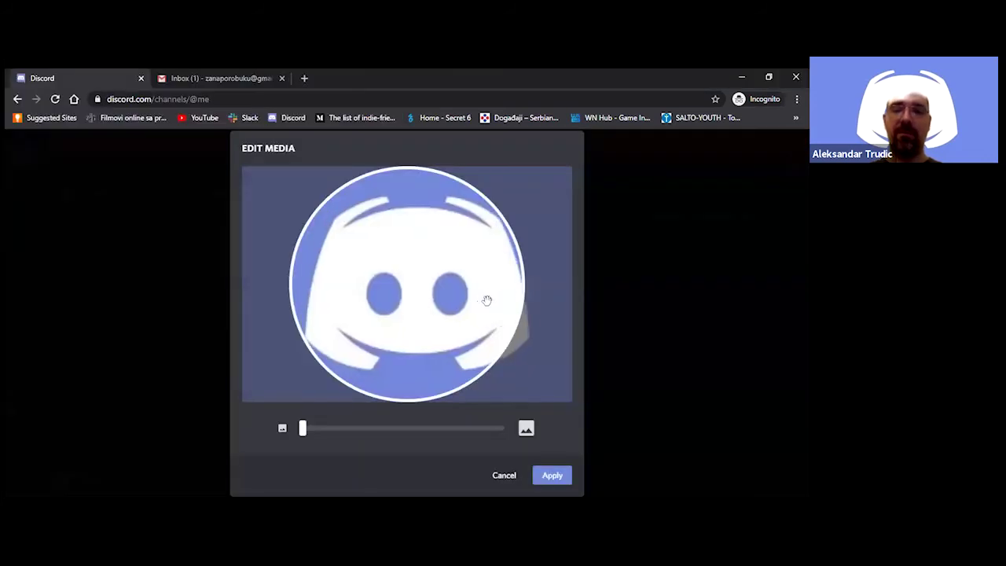
{"action": "left_click_drag", "start_coordinate": [481, 299], "coordinate": [469, 300]}
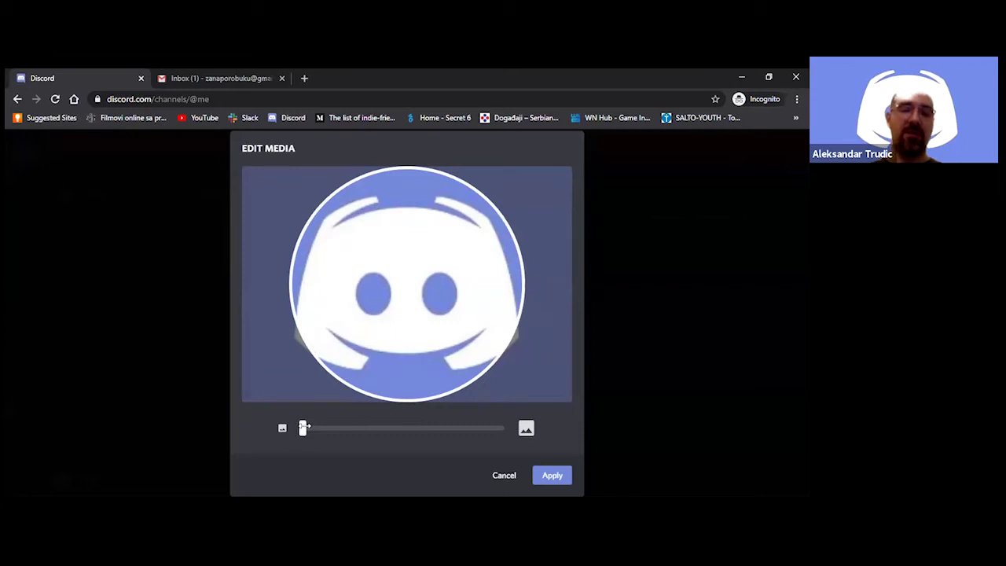
{"action": "left_click_drag", "start_coordinate": [304, 426], "coordinate": [293, 428]}
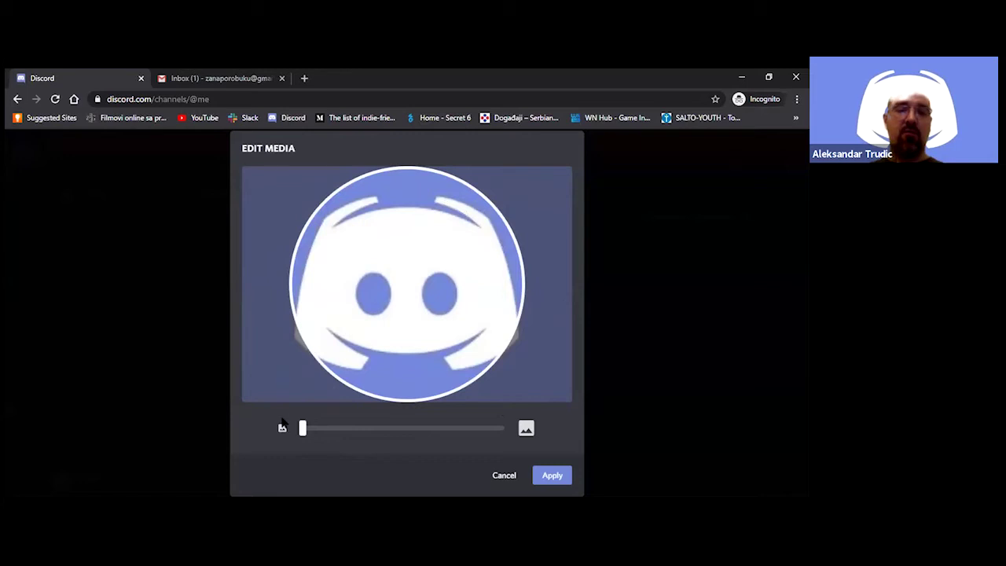
{"action": "left_click_drag", "start_coordinate": [401, 431], "coordinate": [302, 431]}
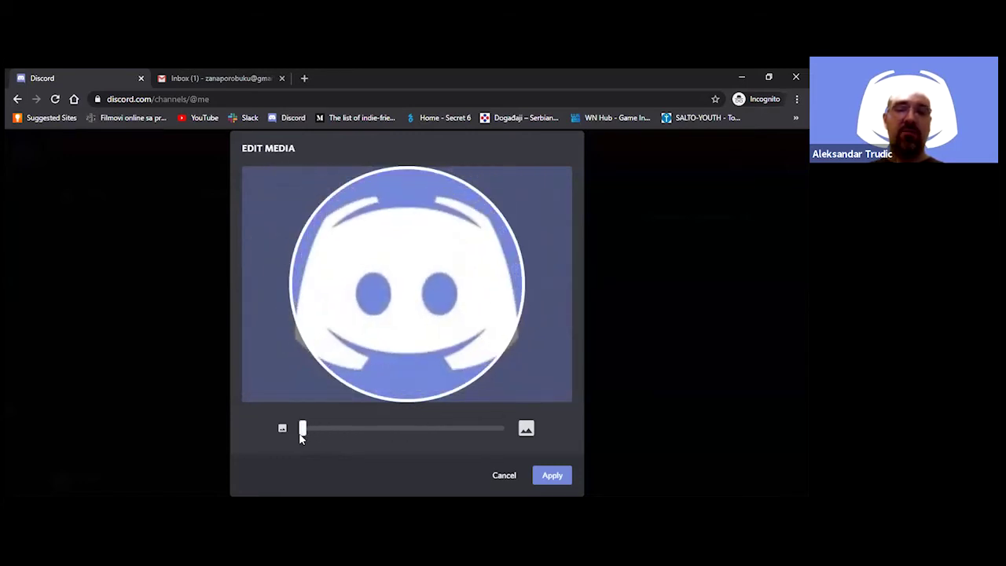
{"action": "left_click", "coordinate": [551, 477]}
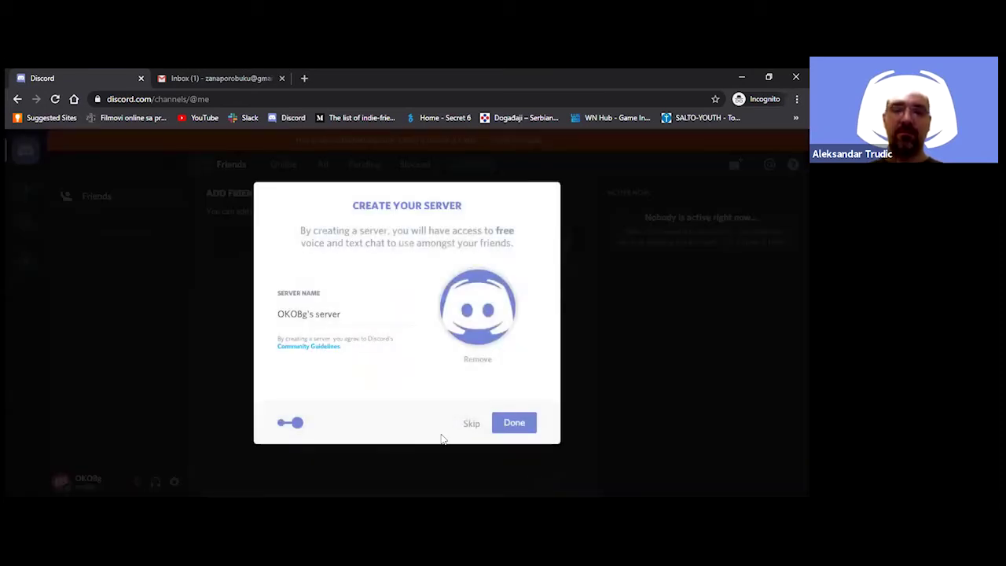
Create the server with its default name and begin the Claim Account e-mail entry
{"action": "left_click", "coordinate": [510, 426]}
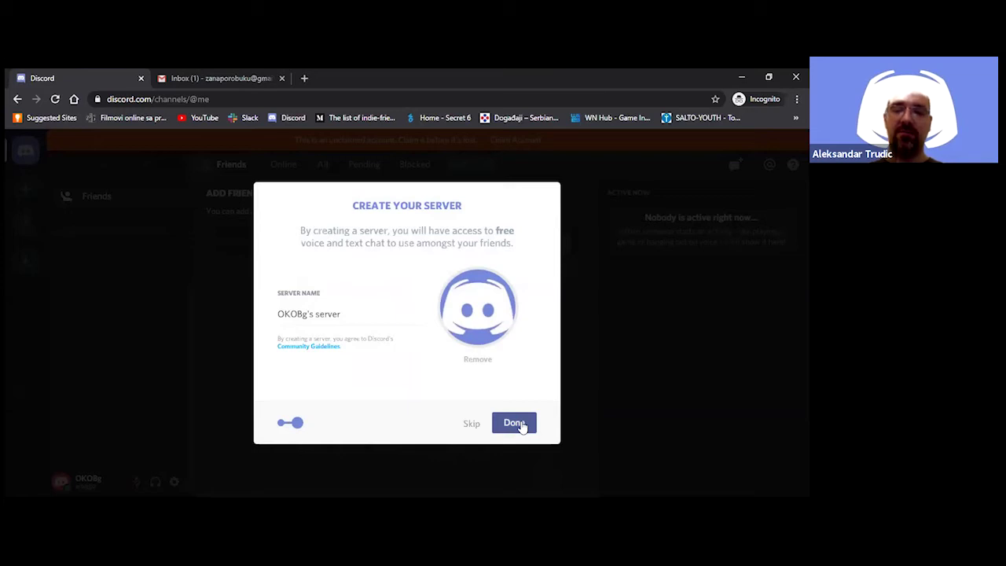
{"action": "left_click", "coordinate": [516, 423]}
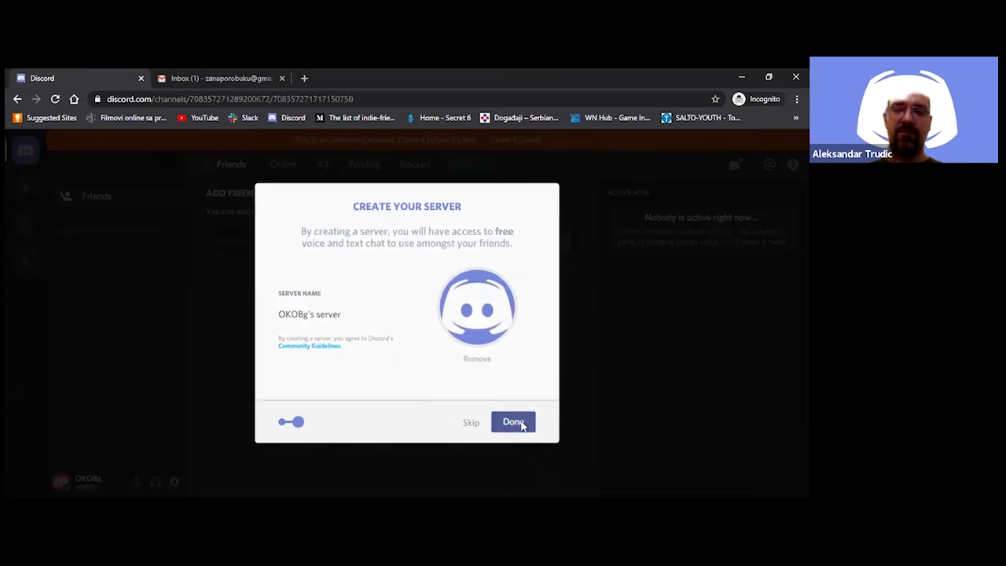
{"action": "left_click", "coordinate": [405, 351]}
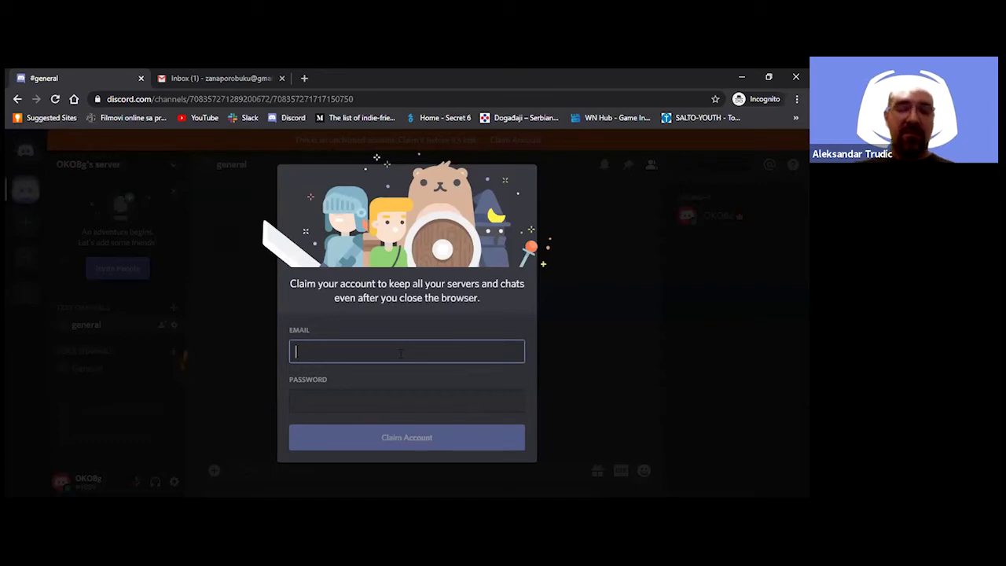
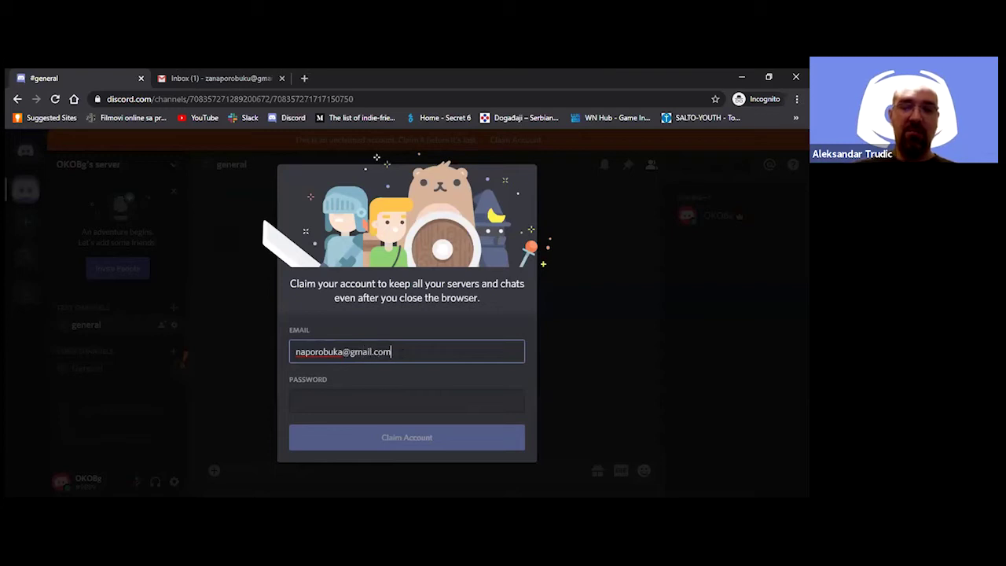
Claim the account with a Gmail address and the account password
{"action": "left_click", "coordinate": [368, 402]}
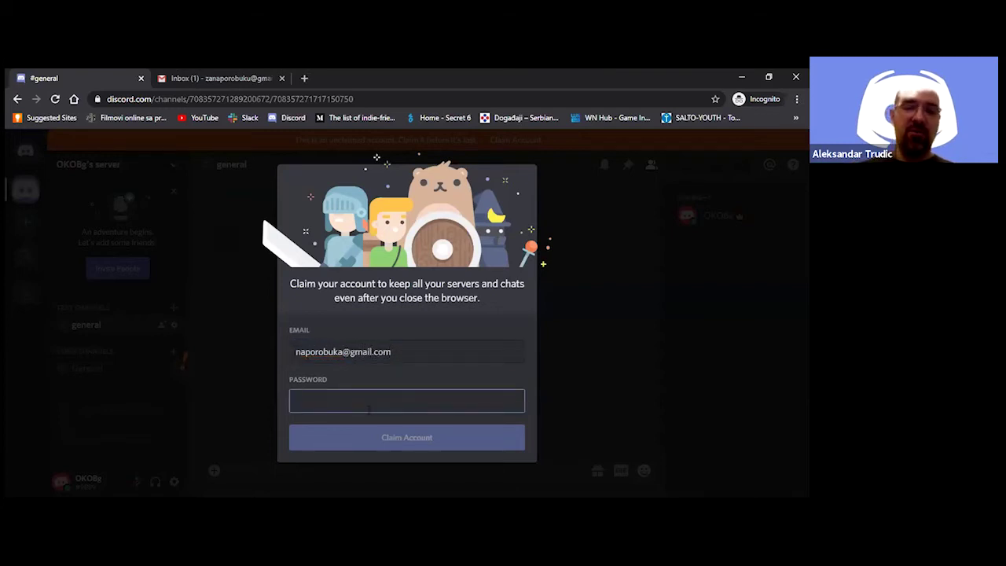
{"action": "type", "text": "***"}
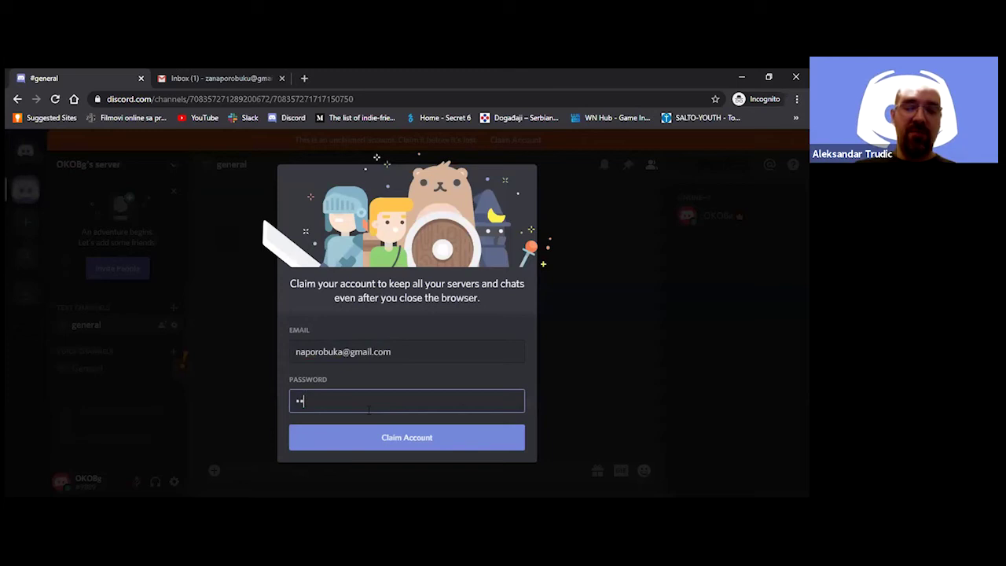
{"action": "type", "text": "*"}
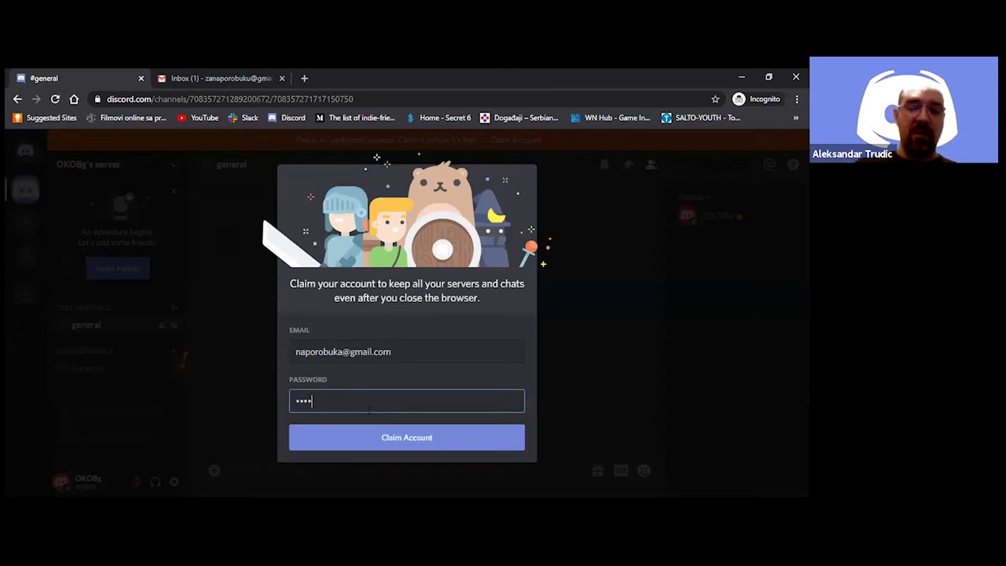
{"action": "type", "text": "****"}
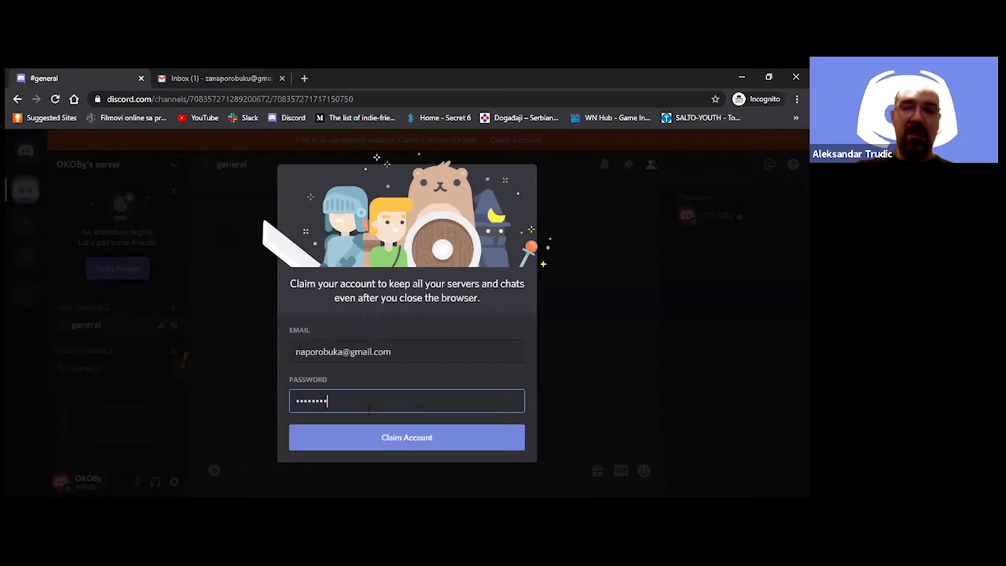
{"action": "key", "text": "Return"}
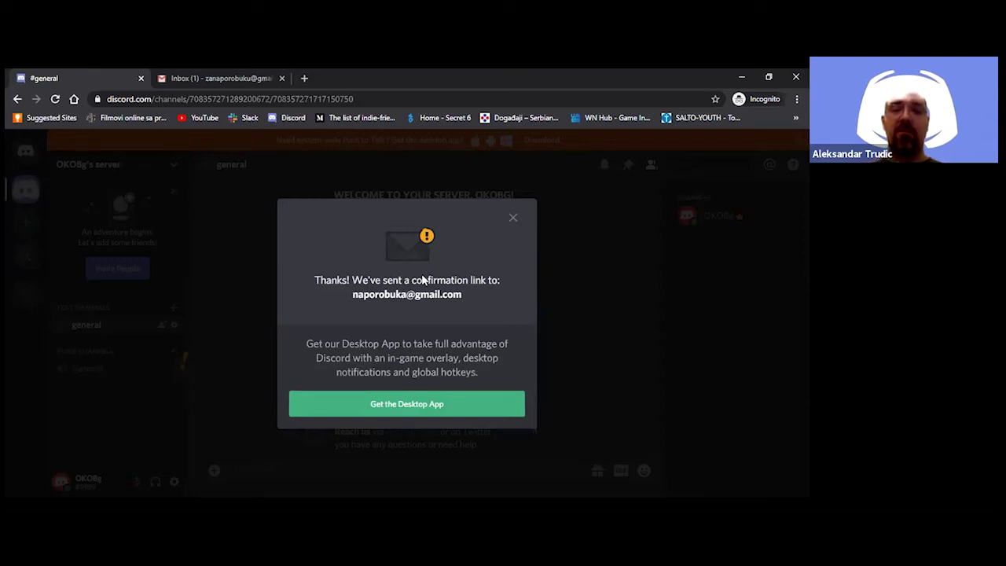
Download the Discord desktop installer, show it in its folder, and close the confirmation notice
{"action": "left_click", "coordinate": [406, 404]}
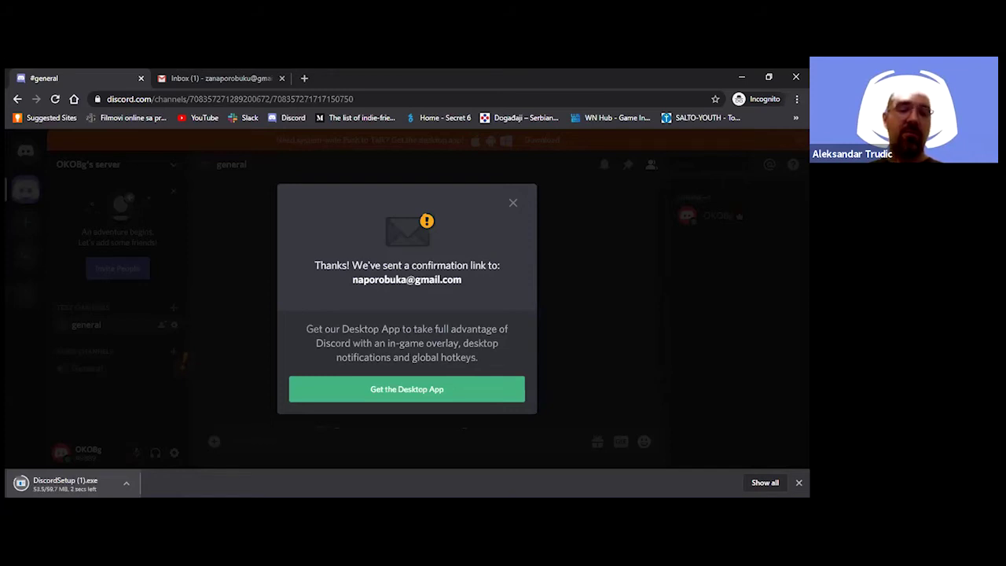
{"action": "left_click", "coordinate": [129, 486]}
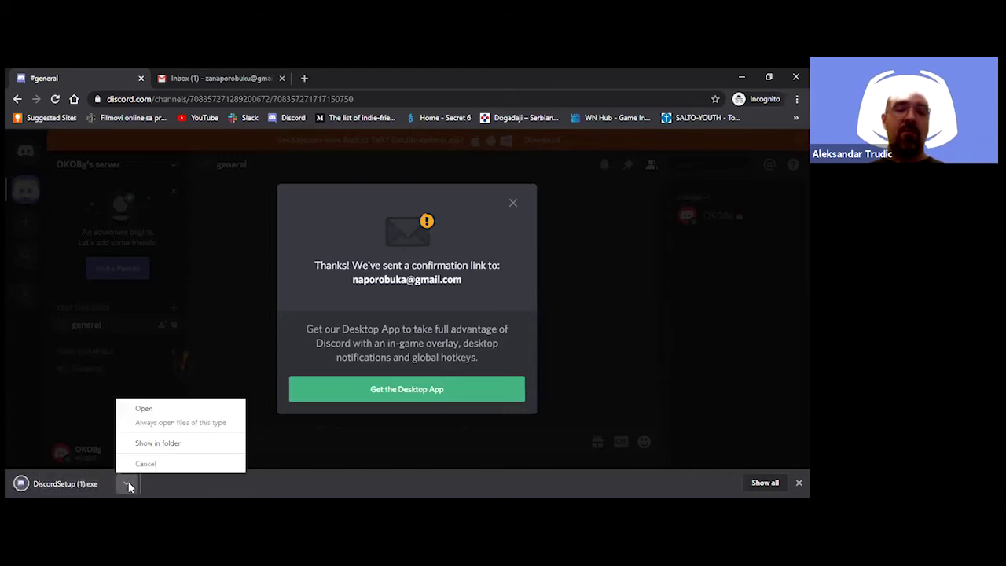
{"action": "left_click", "coordinate": [155, 445]}
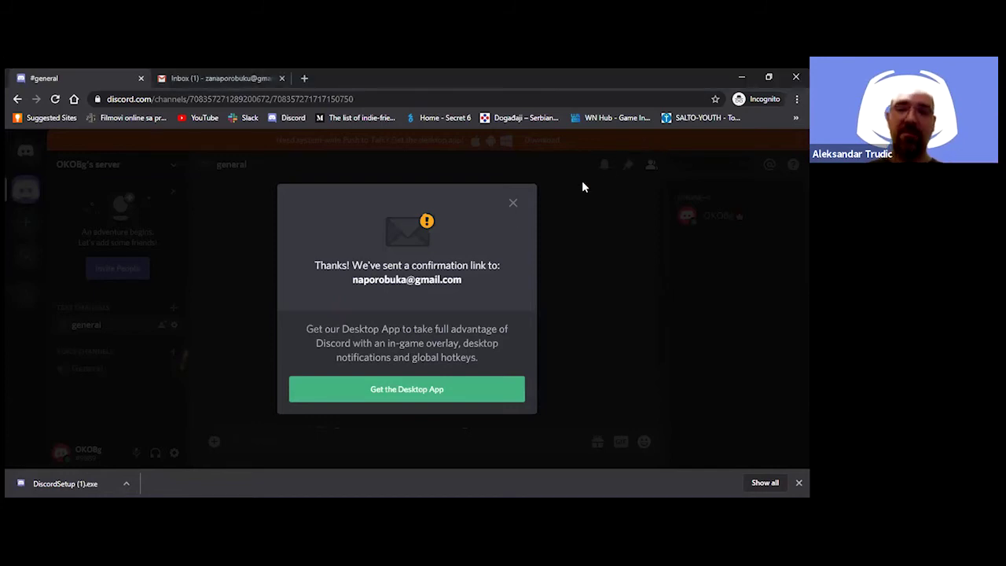
{"action": "left_click", "coordinate": [513, 206]}
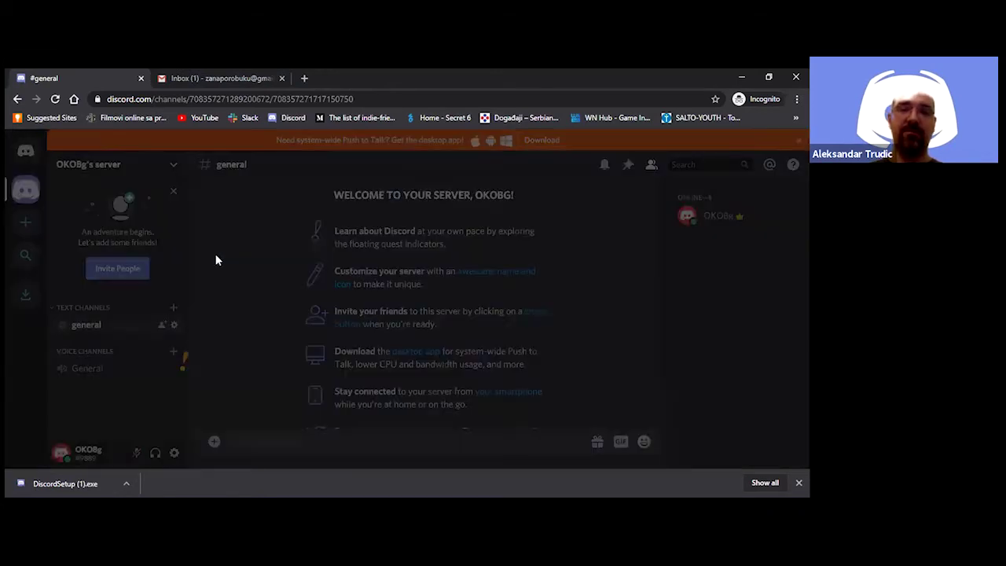
{"action": "left_click", "coordinate": [207, 88]}
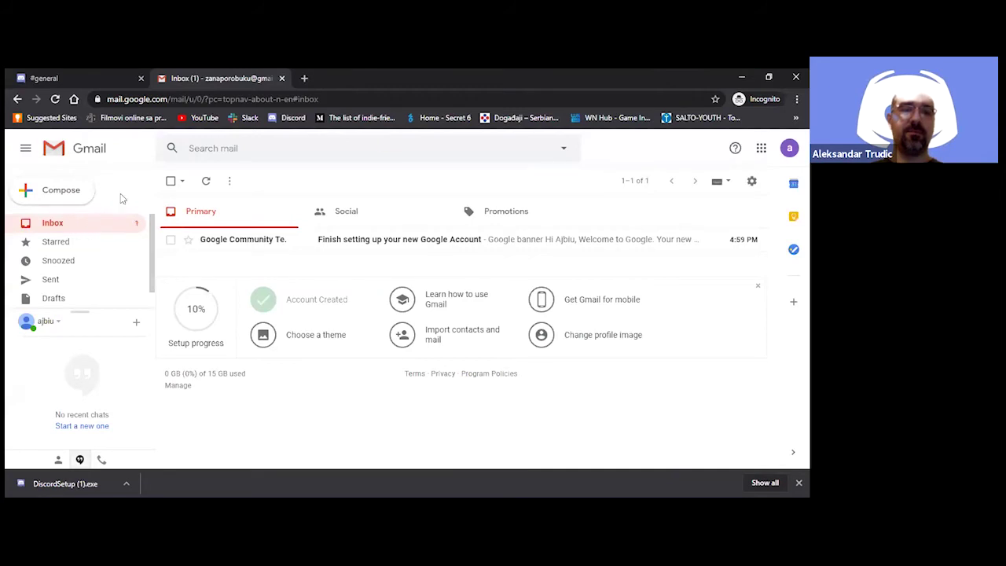
{"action": "left_click", "coordinate": [206, 181]}
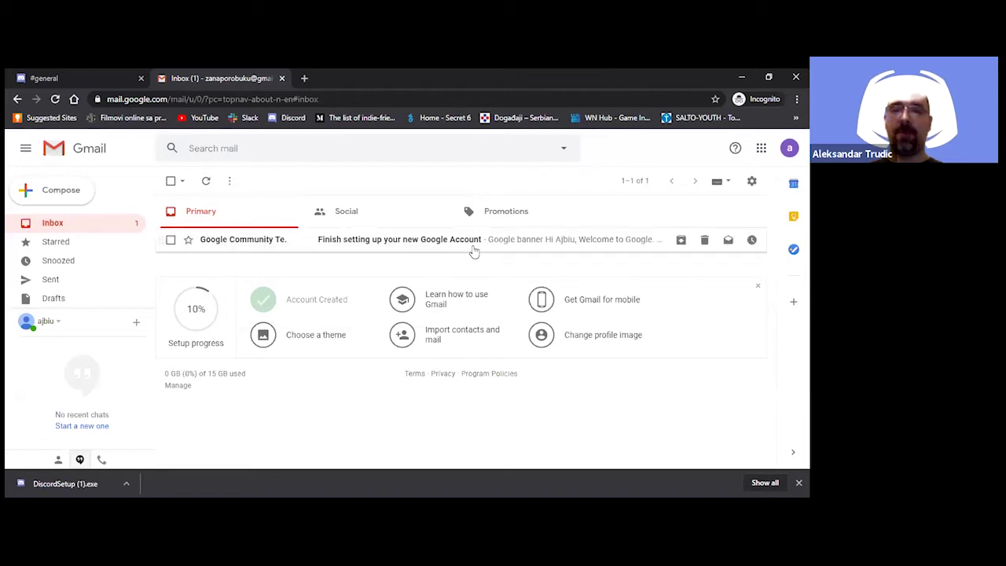
{"action": "left_click", "coordinate": [788, 149]}
{"action": "left_click", "coordinate": [563, 227]}
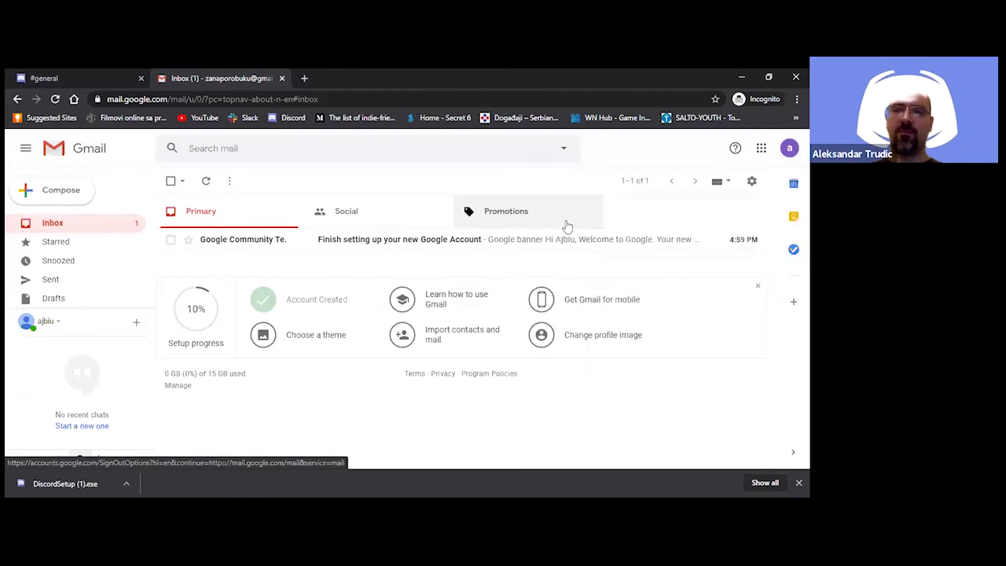
{"action": "left_click", "coordinate": [517, 216]}
{"action": "left_click", "coordinate": [66, 227]}
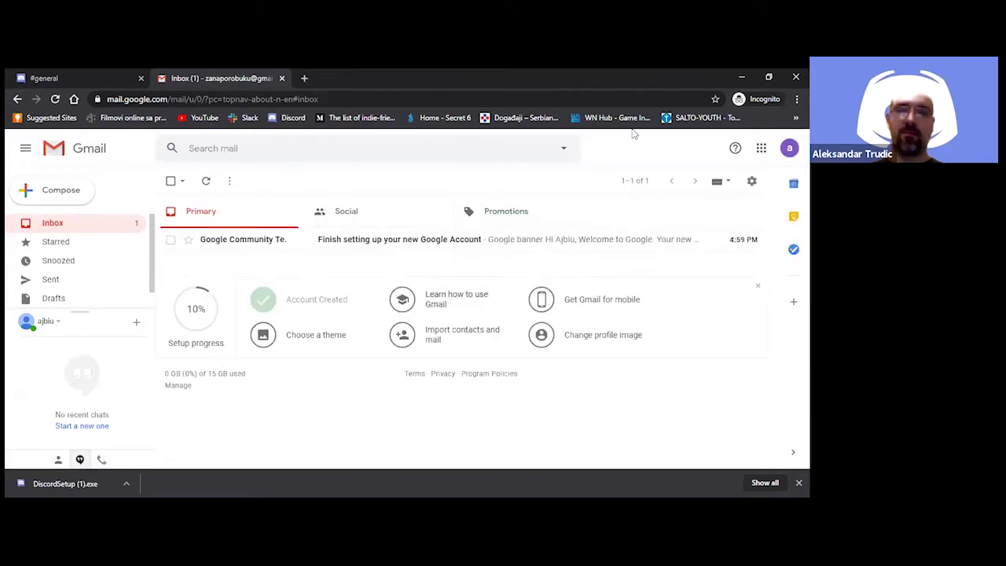
{"action": "left_click", "coordinate": [789, 148]}
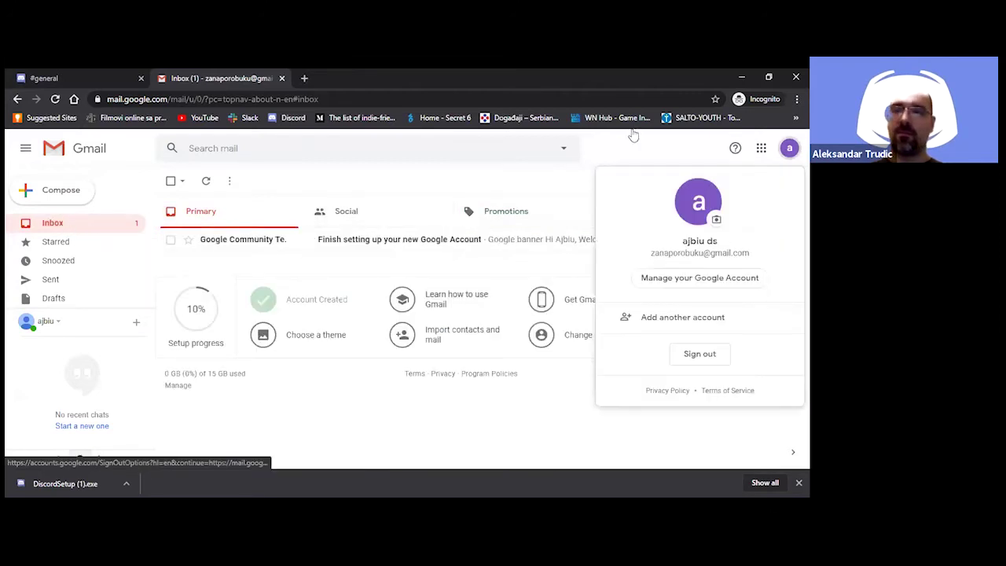
{"action": "left_click", "coordinate": [342, 166]}
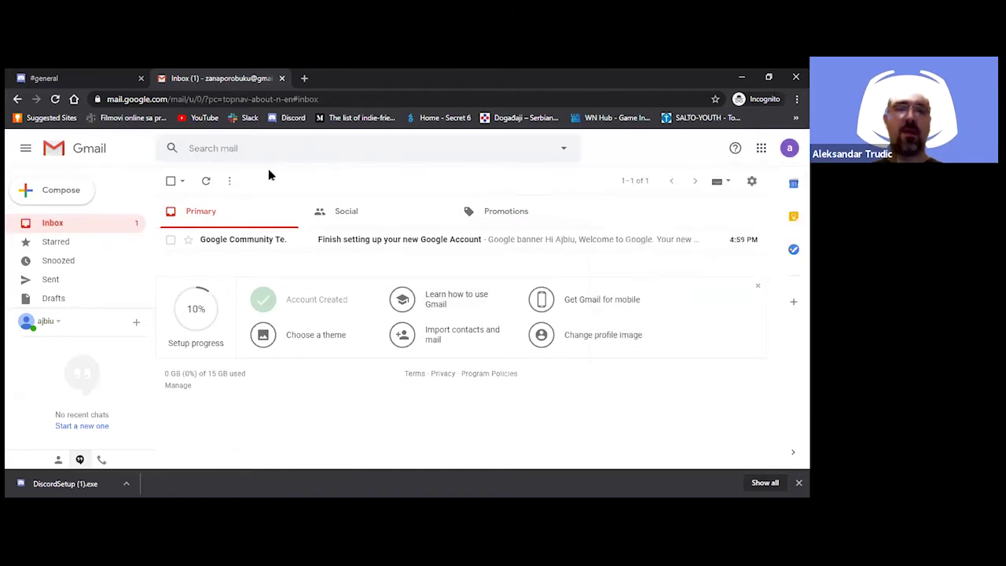
{"action": "left_click", "coordinate": [47, 78]}
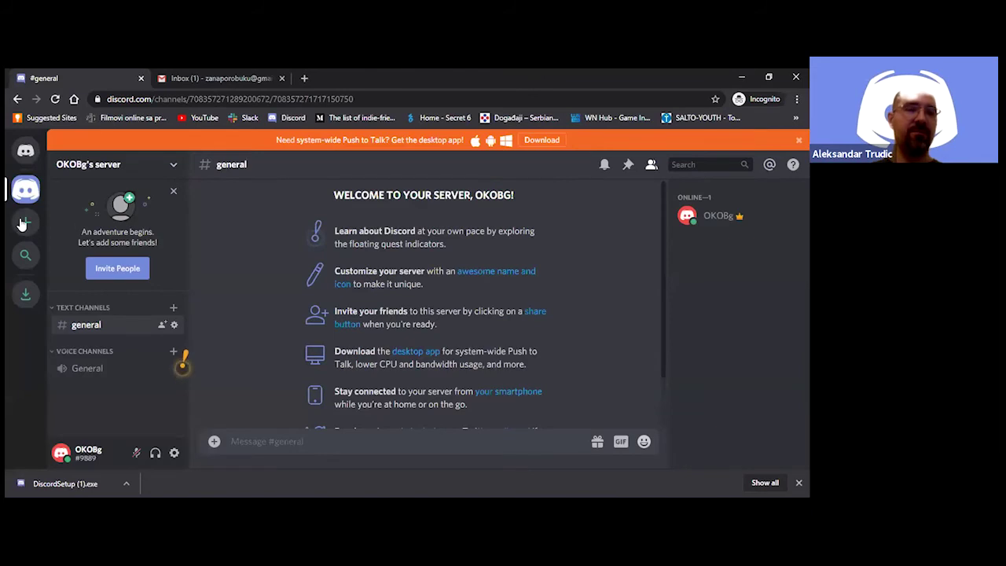
Go to the Home Friends page and close the desktop-app download banner
{"action": "left_click", "coordinate": [28, 158]}
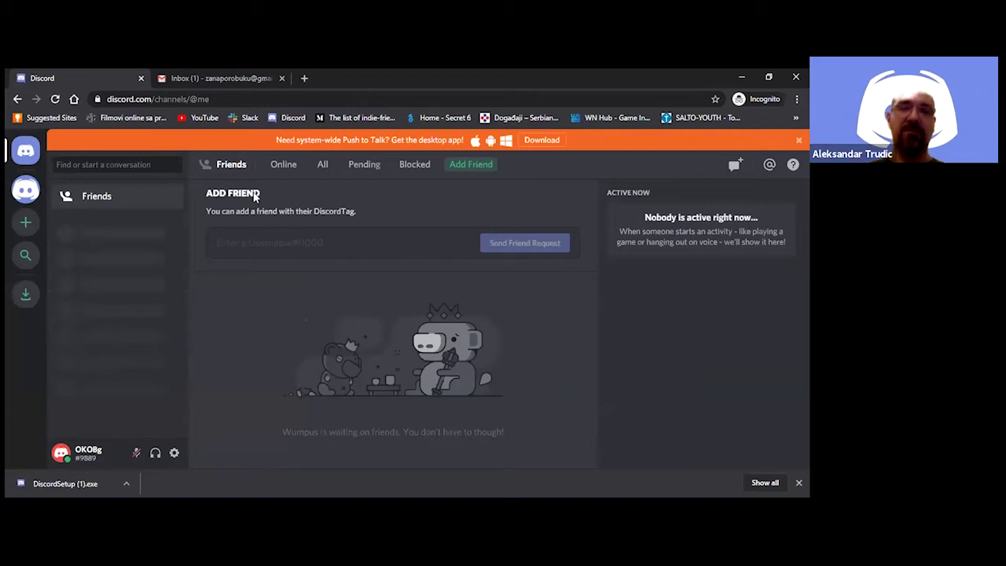
{"action": "left_click", "coordinate": [799, 140]}
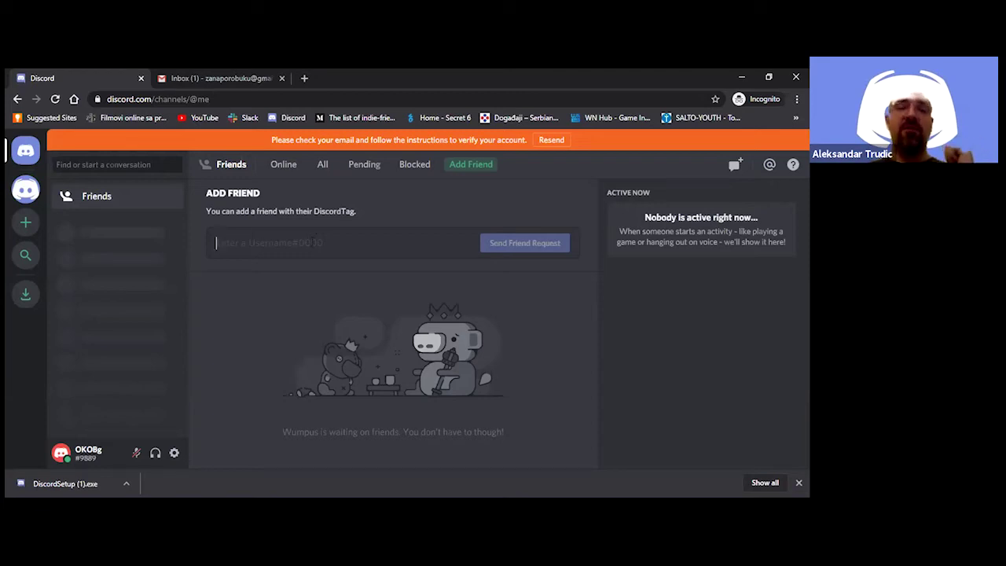
Copy your own username and enter the friend's username in the Add Friend field
{"action": "left_click", "coordinate": [85, 460]}
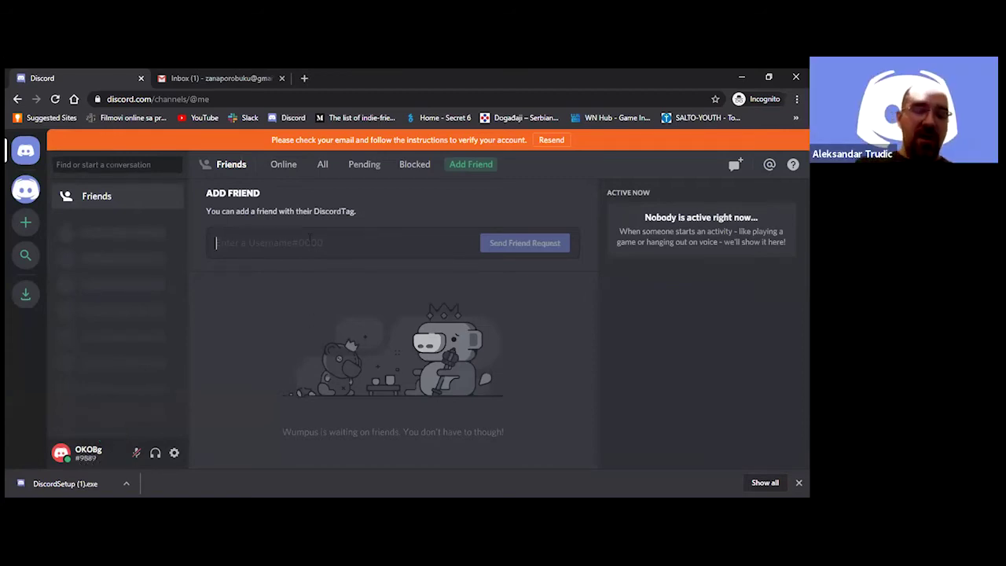
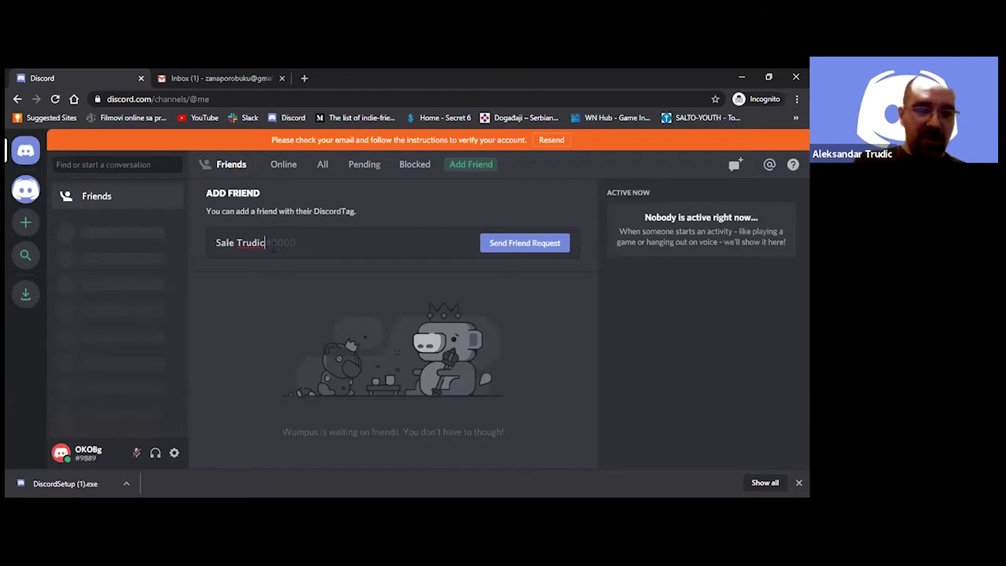
Complete the friend's username with its # and four-digit tag number, then send the friend request
{"action": "type", "text": "#"}
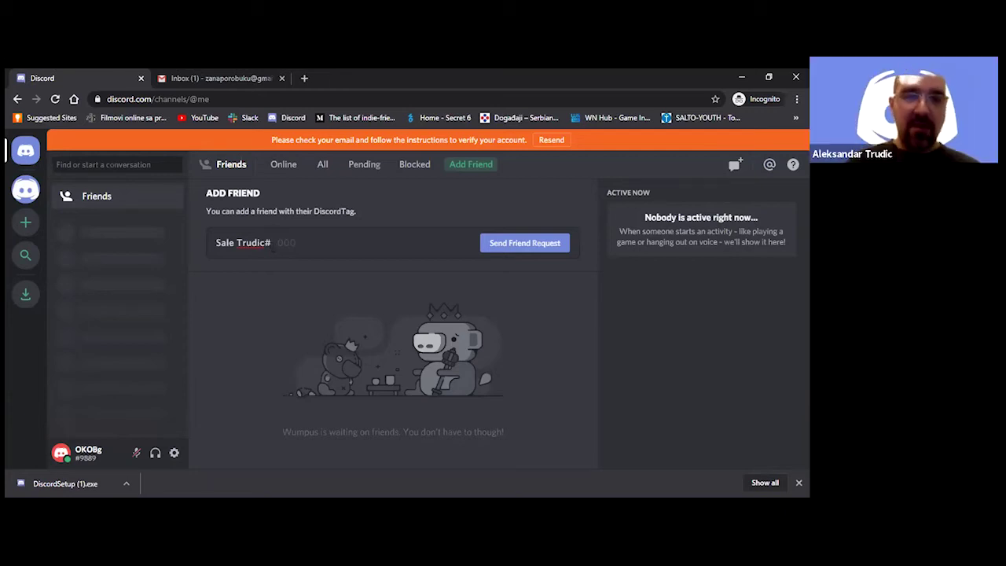
{"action": "type", "text": "6844"}
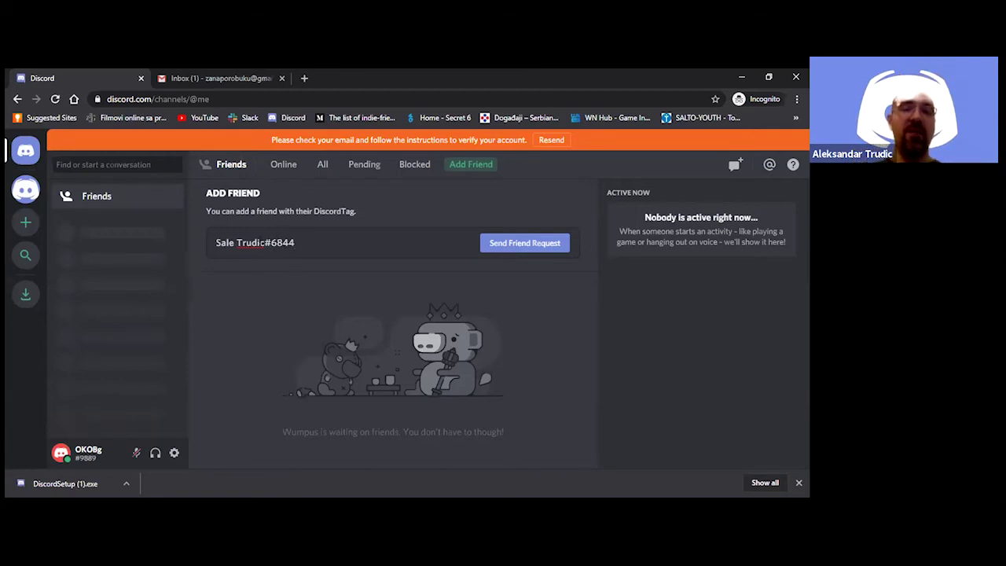
{"action": "key", "text": "Left"}
{"action": "key", "text": "Left"}
{"action": "key", "text": "Left"}
{"action": "key", "text": "Left"}
{"action": "key", "text": "Left"}
{"action": "key", "text": "shift+Right"}
{"action": "key", "text": "shift+Right"}
{"action": "key", "text": "shift+Right"}
{"action": "key", "text": "shift+Right"}
{"action": "key", "text": "shift+Right"}
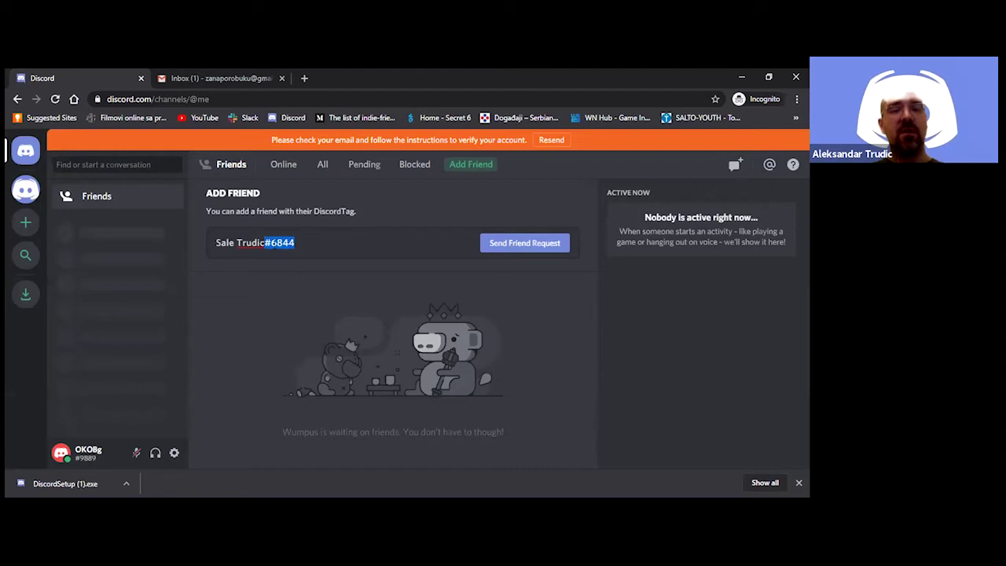
{"action": "key", "text": "Left"}
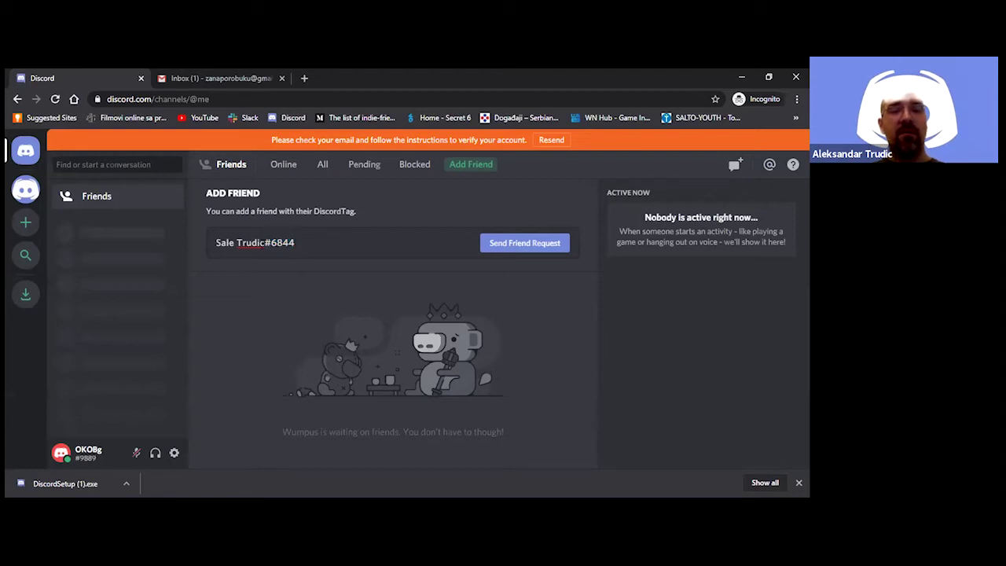
{"action": "left_click", "coordinate": [209, 248], "text": "shift"}
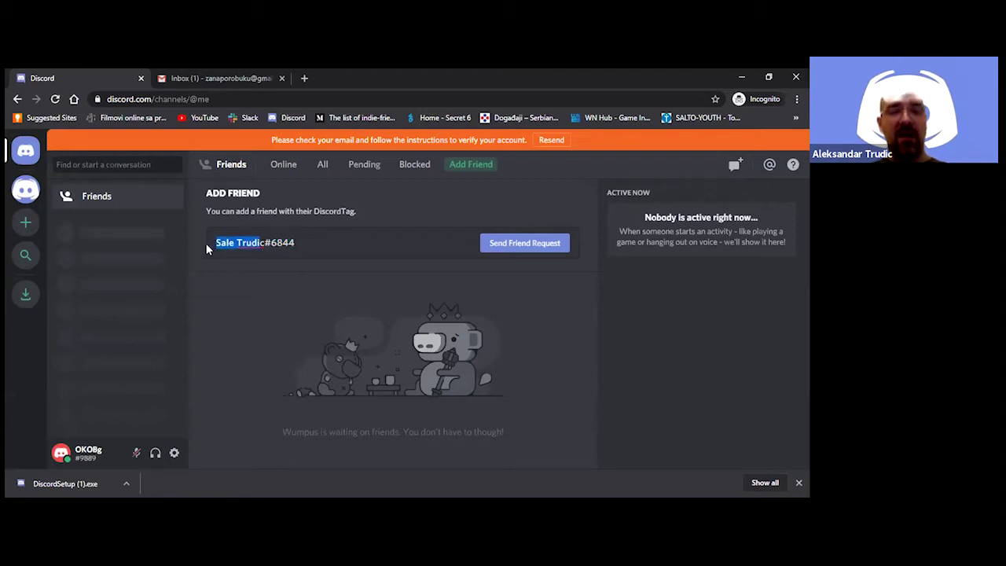
{"action": "key", "text": "Right"}
{"action": "key", "text": "shift+Left"}
{"action": "key", "text": "shift+Left"}
{"action": "key", "text": "shift+Left"}
{"action": "key", "text": "shift+Left"}
{"action": "key", "text": "shift+Left"}
{"action": "key", "text": "shift+Left"}
{"action": "key", "text": "shift+Left"}
{"action": "key", "text": "shift+Left"}
{"action": "key", "text": "shift+Left"}
{"action": "key", "text": "shift+Left"}
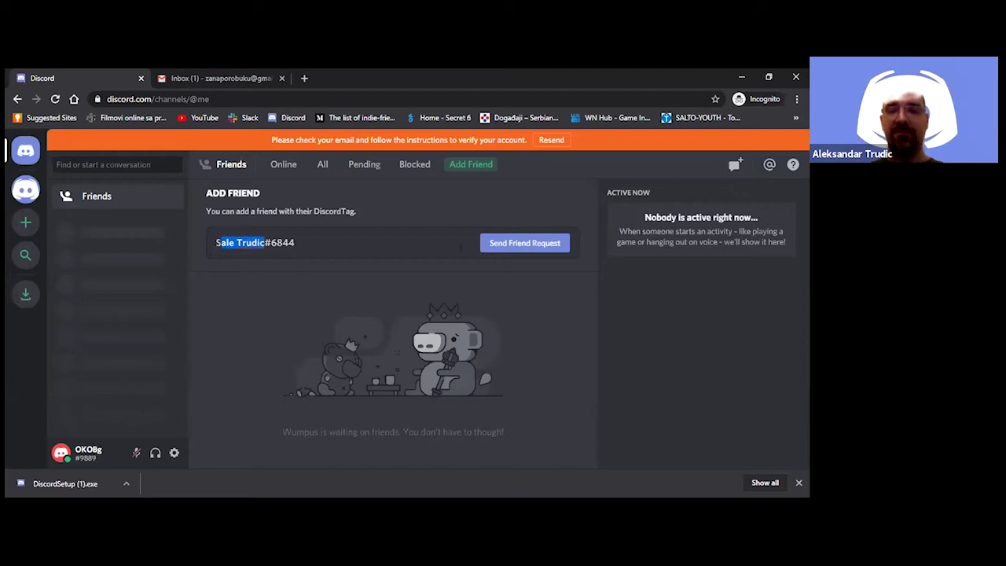
{"action": "left_click", "coordinate": [548, 250]}
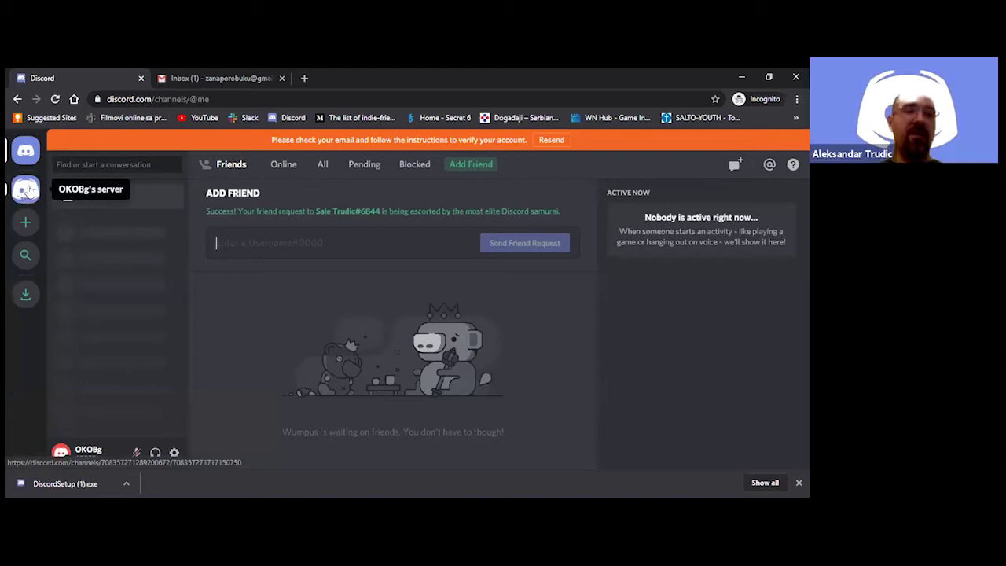
Go from the friends page to your own server's general channel welcome page
{"action": "left_click", "coordinate": [28, 190]}
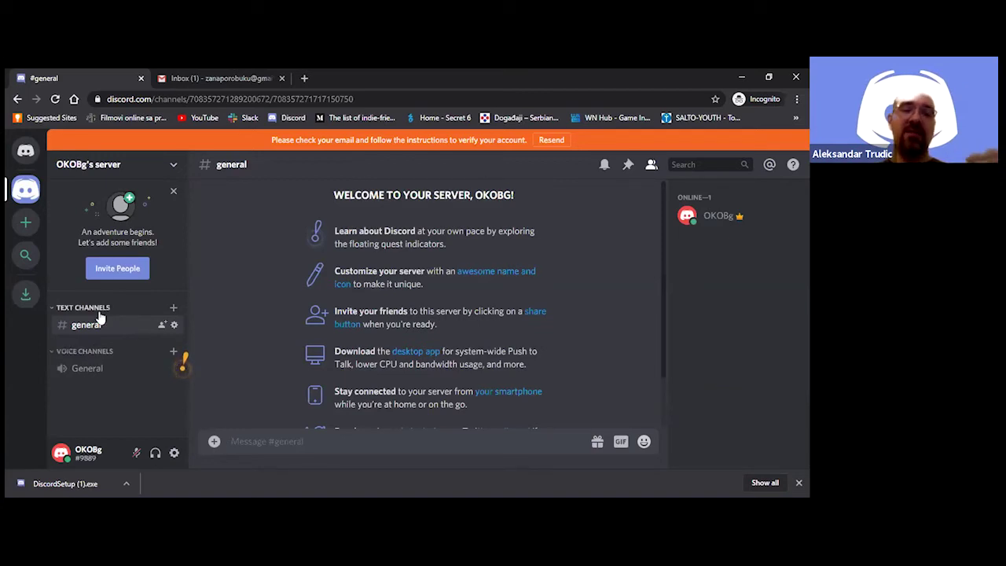
Join the General voice channel, allow microphone access and dismiss the Video Chat announcement
{"action": "left_click", "coordinate": [93, 373]}
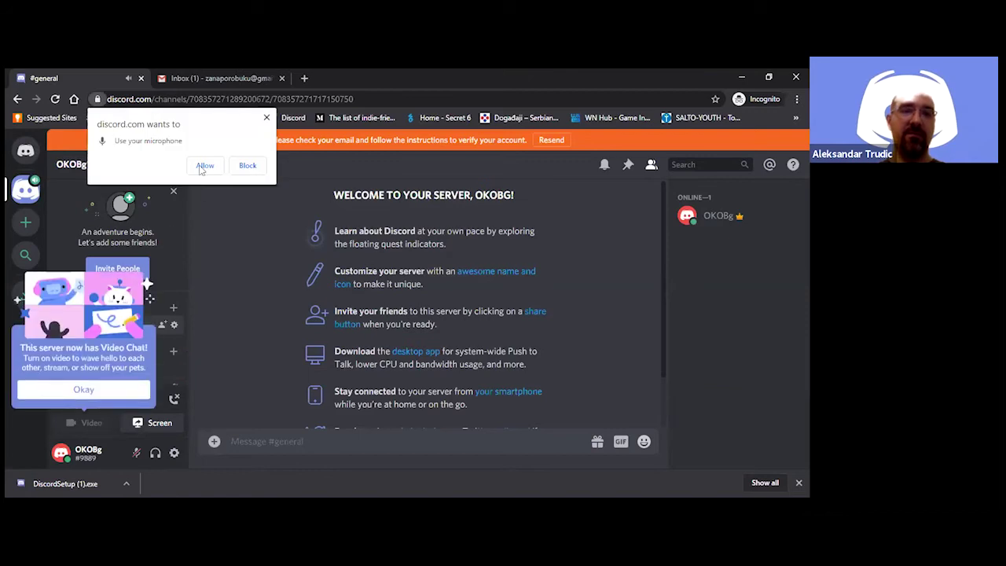
{"action": "left_click", "coordinate": [85, 391]}
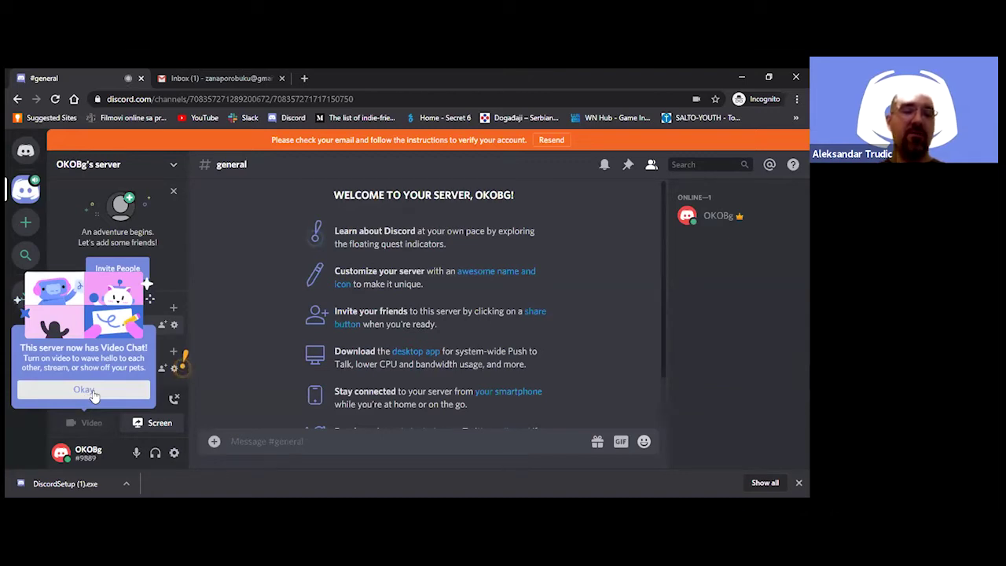
{"action": "left_click", "coordinate": [93, 393]}
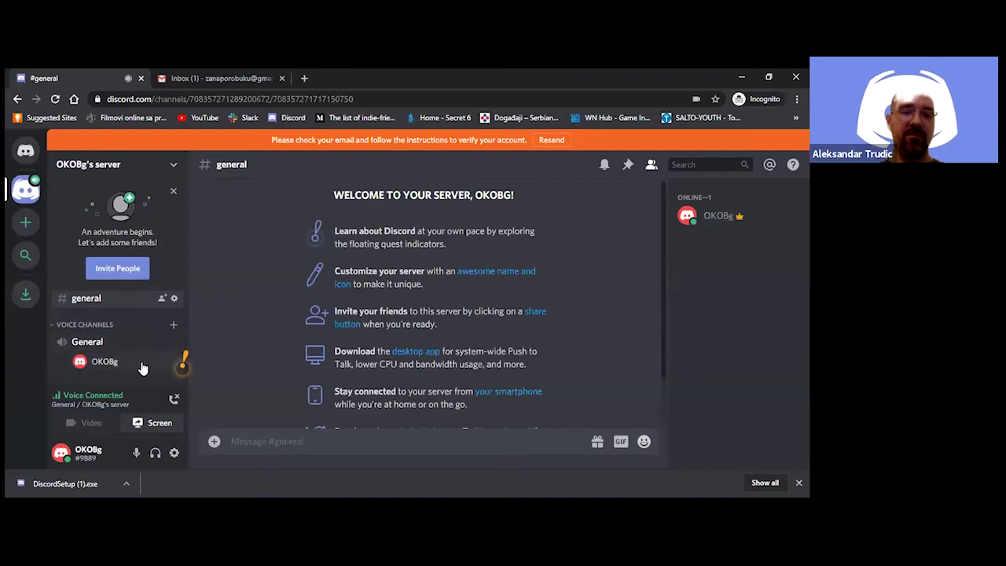
{"action": "left_click", "coordinate": [142, 367]}
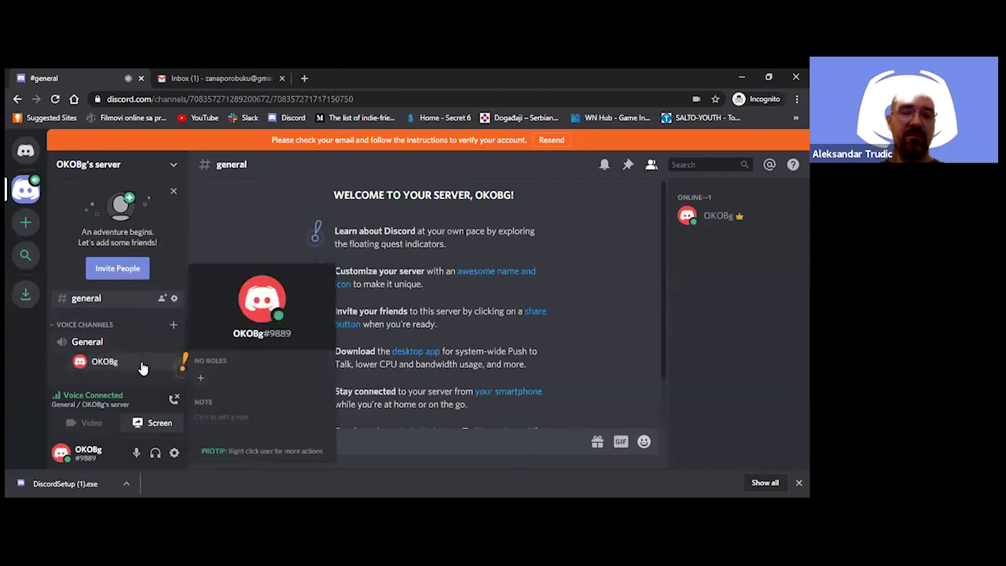
{"action": "left_click", "coordinate": [201, 381]}
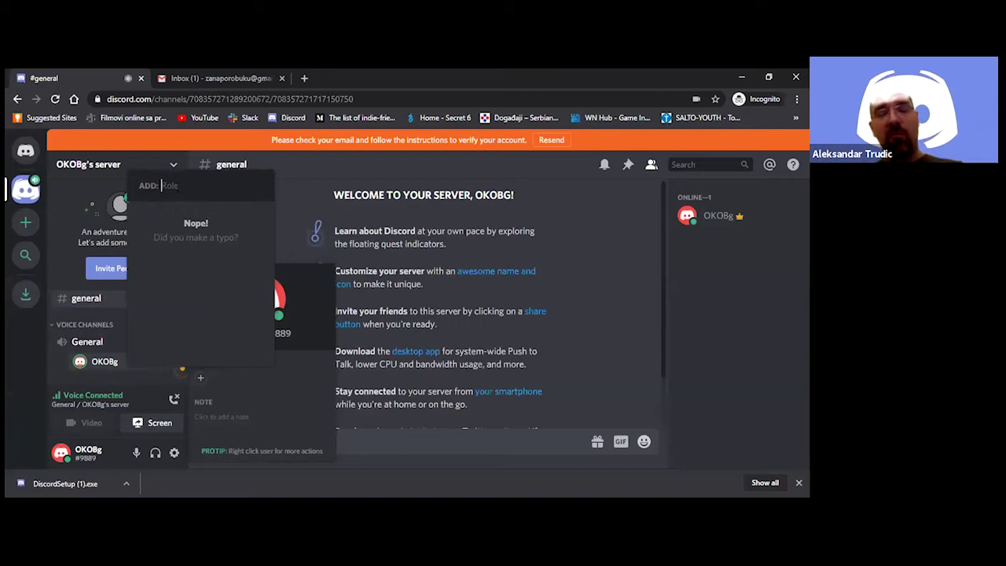
{"action": "type", "text": "Omladnski radnik"}
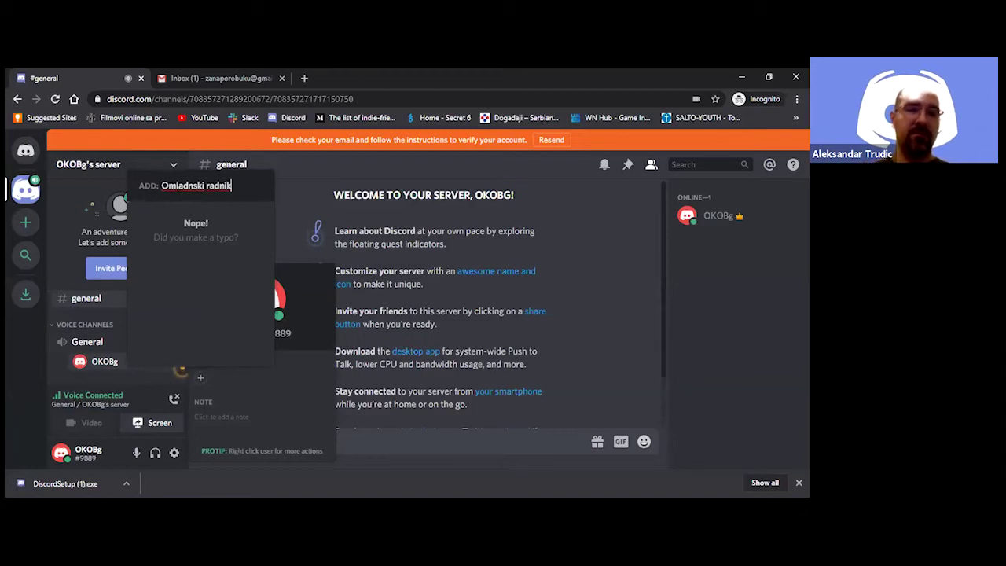
{"action": "key", "text": "Escape"}
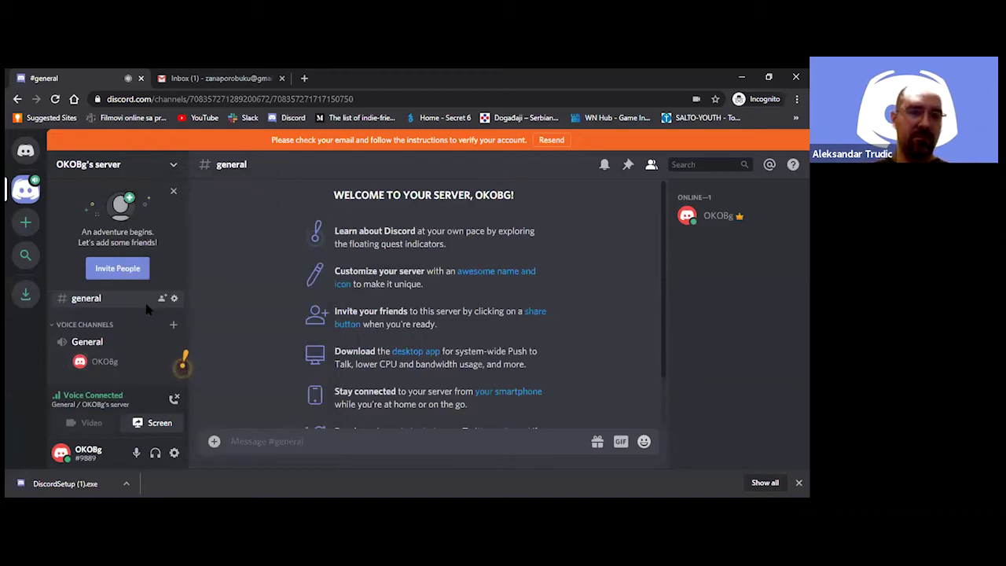
{"action": "left_click", "coordinate": [116, 361]}
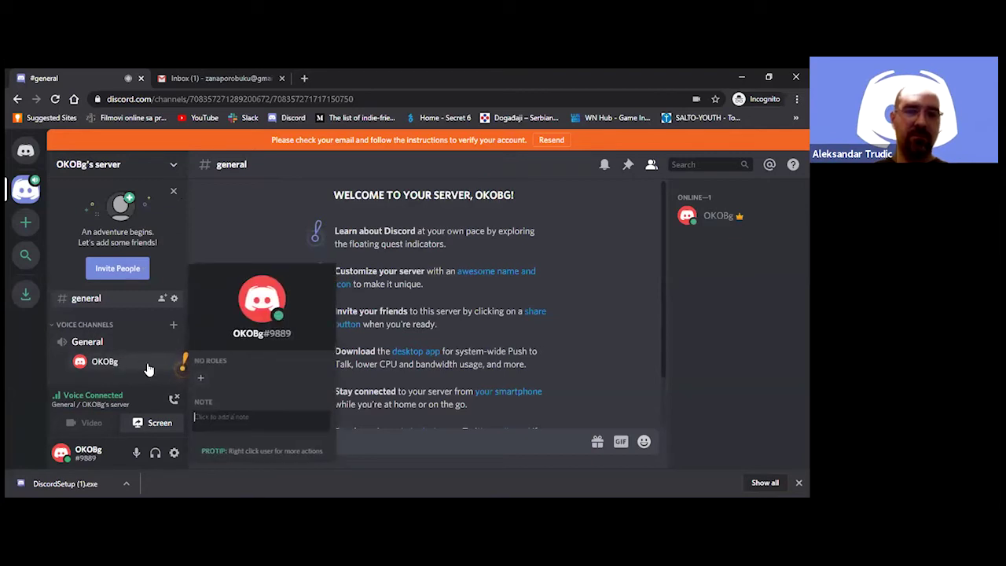
{"action": "left_click", "coordinate": [199, 379]}
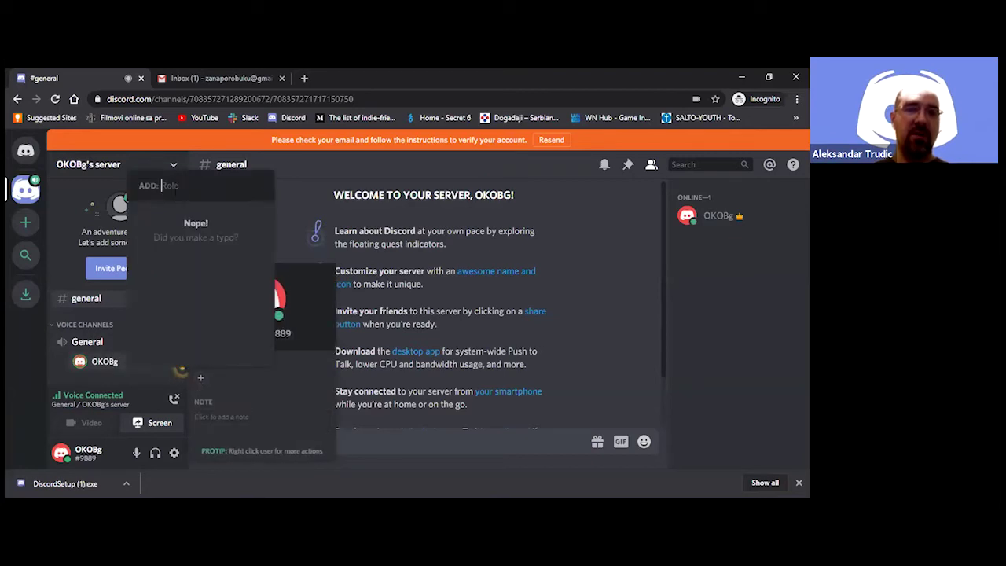
{"action": "type", "text": "O"}
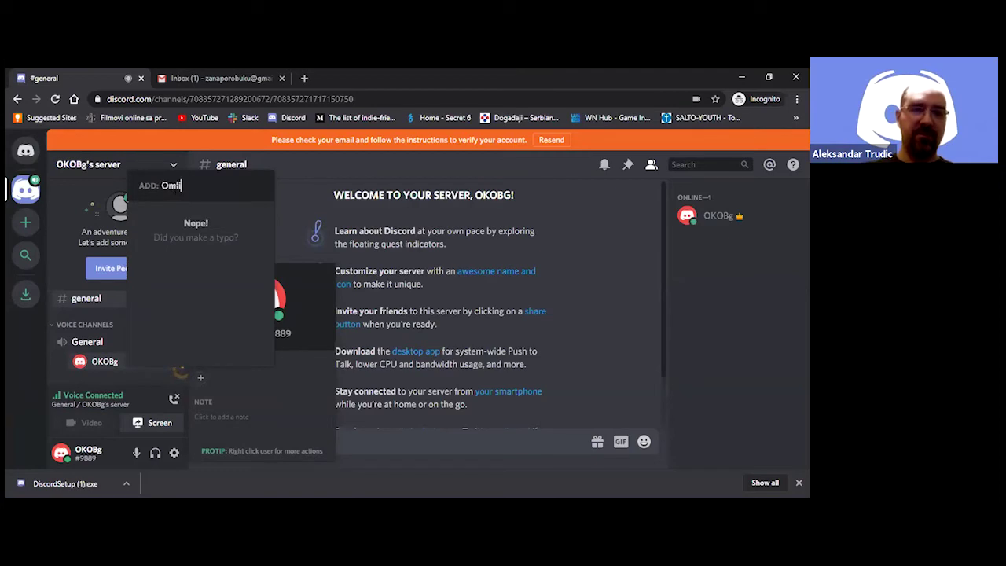
{"action": "type", "text": "mladinski radnik"}
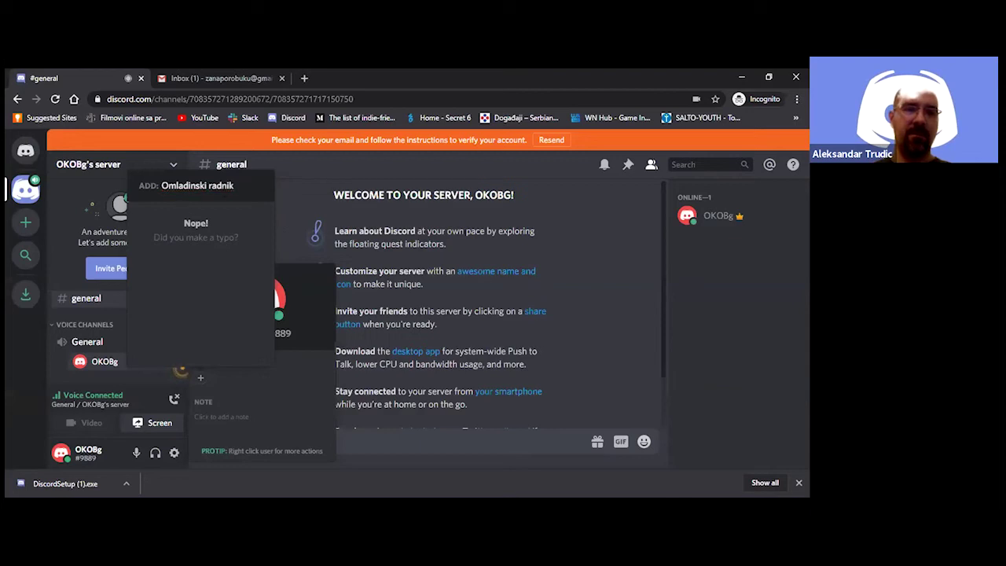
{"action": "key", "text": "shift+Left"}
{"action": "key", "text": "shift+Left"}
{"action": "key", "text": "shift+Left"}
{"action": "key", "text": "shift+Left"}
{"action": "key", "text": "shift+Left"}
{"action": "key", "text": "shift+Left"}
{"action": "key", "text": "shift+Left"}
{"action": "key", "text": "shift+Left"}
{"action": "key", "text": "shift+Left"}
{"action": "key", "text": "shift+Left"}
{"action": "key", "text": "shift+Left"}
{"action": "key", "text": "shift+Left"}
{"action": "key", "text": "shift+Left"}
{"action": "key", "text": "shift+Left"}
{"action": "key", "text": "shift+Left"}
{"action": "key", "text": "shift+Left"}
{"action": "key", "text": "shift+Left"}
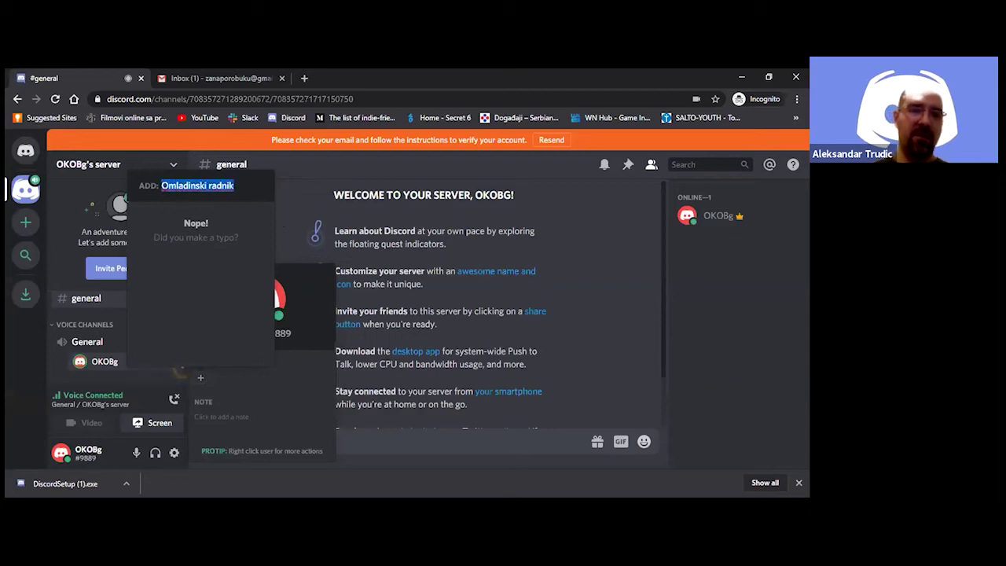
{"action": "type", "text": "youth wor"}
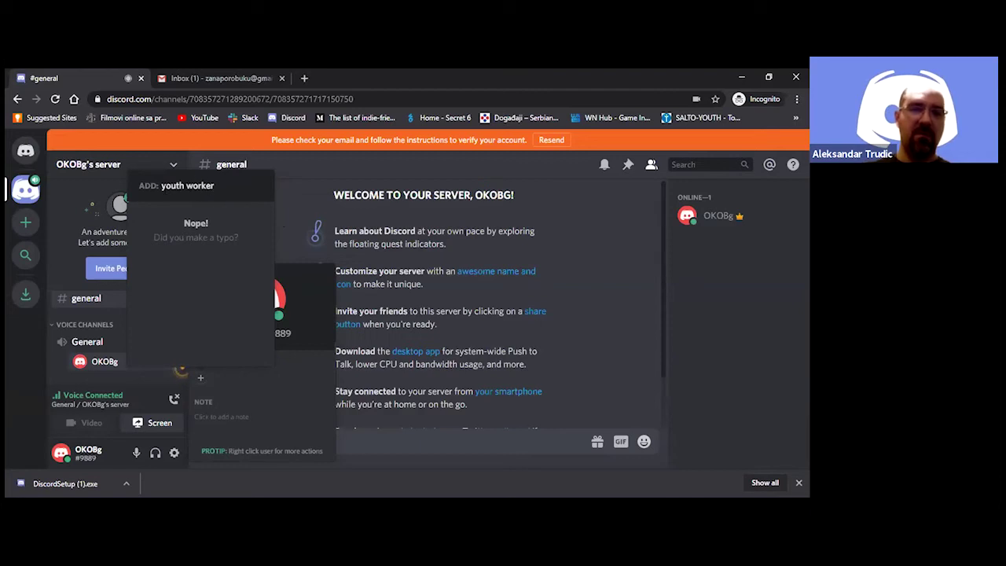
{"action": "type", "text": "ke"}
{"action": "key", "text": "ctrl+BackSpace"}
{"action": "key", "text": "ctrl+BackSpace"}
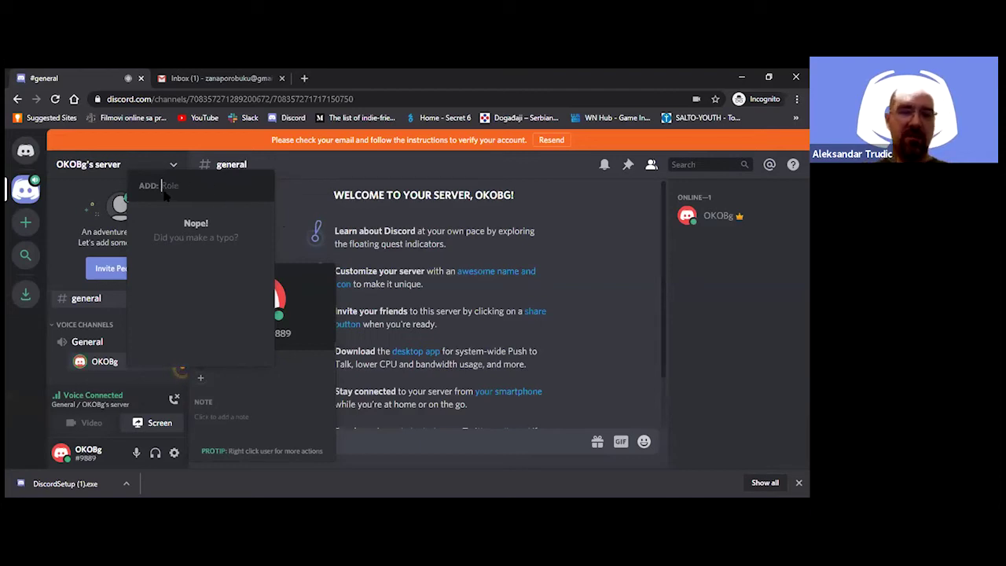
{"action": "left_click", "coordinate": [287, 211]}
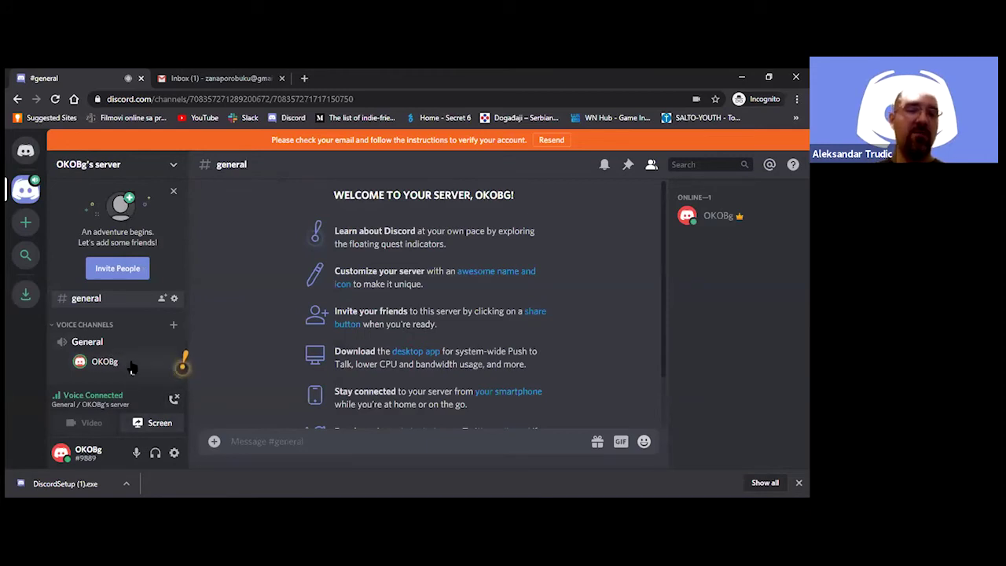
{"action": "left_click", "coordinate": [110, 364]}
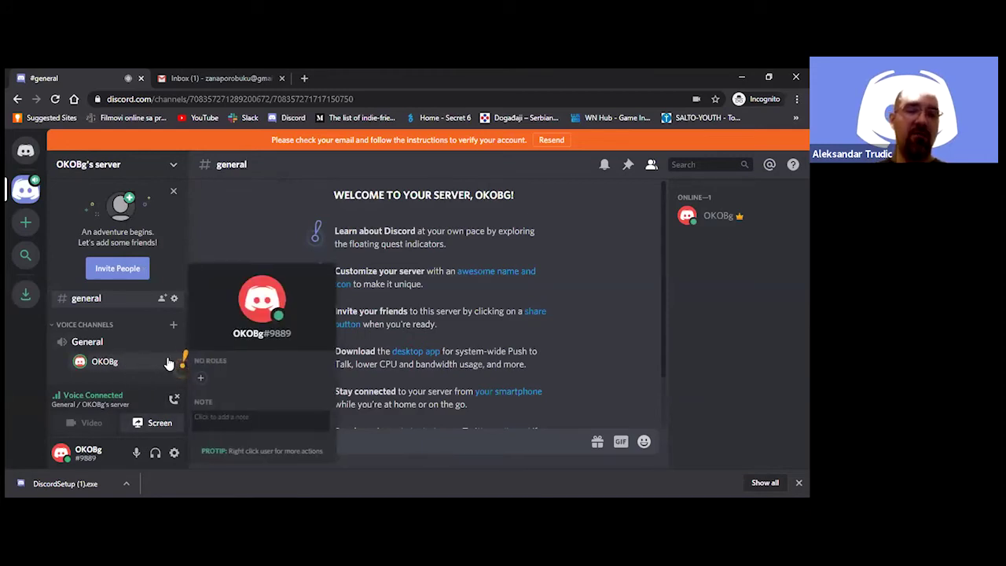
{"action": "left_click", "coordinate": [201, 382]}
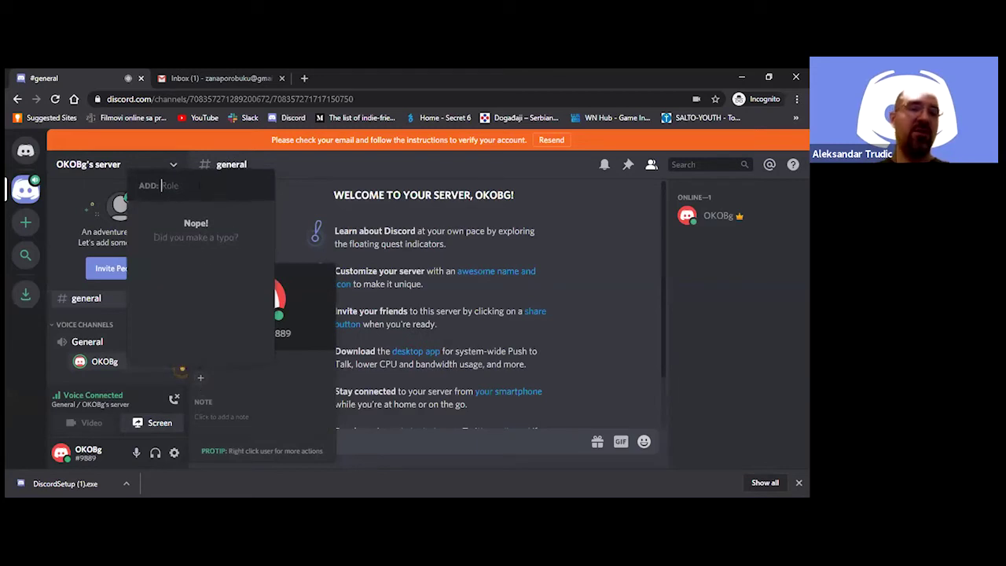
{"action": "key", "text": "Escape"}
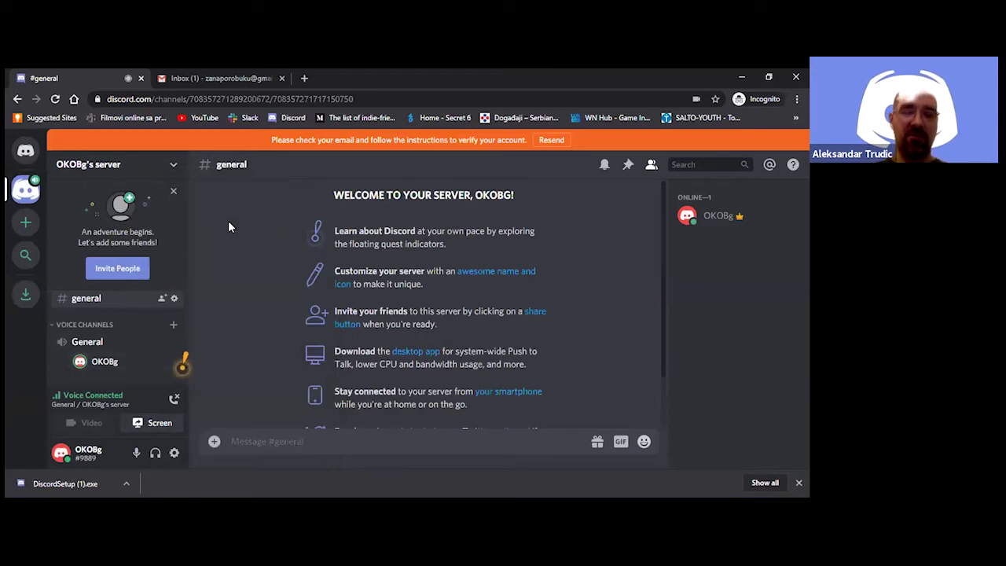
View and close your profile card, then disconnect from the General voice channel
{"action": "left_click", "coordinate": [135, 365]}
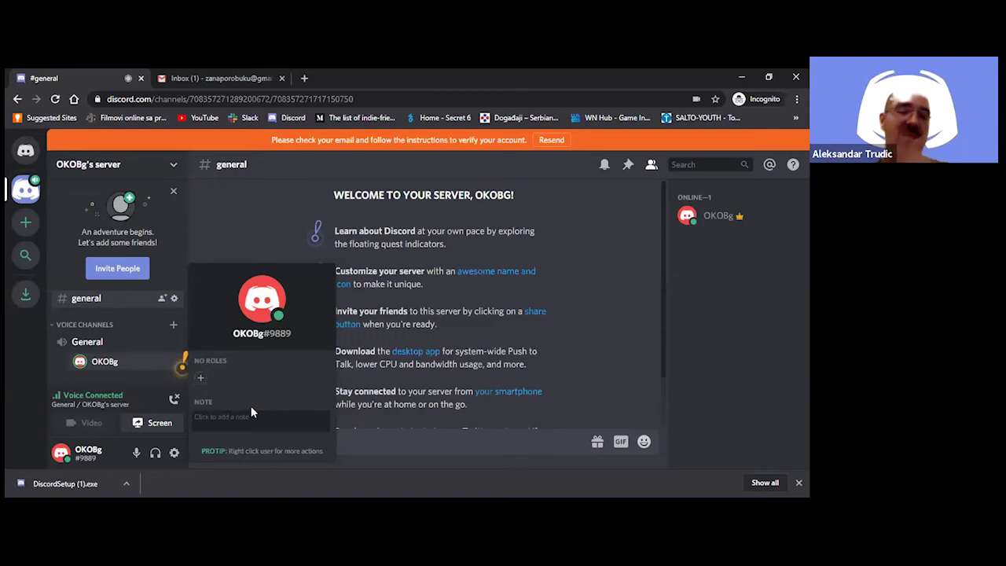
{"action": "left_click", "coordinate": [255, 237]}
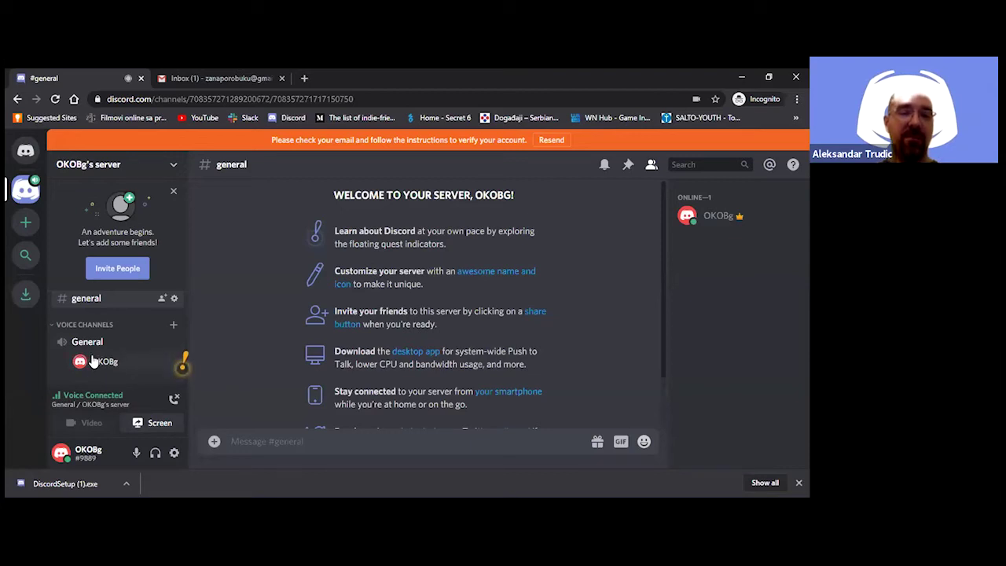
{"action": "left_click", "coordinate": [173, 401]}
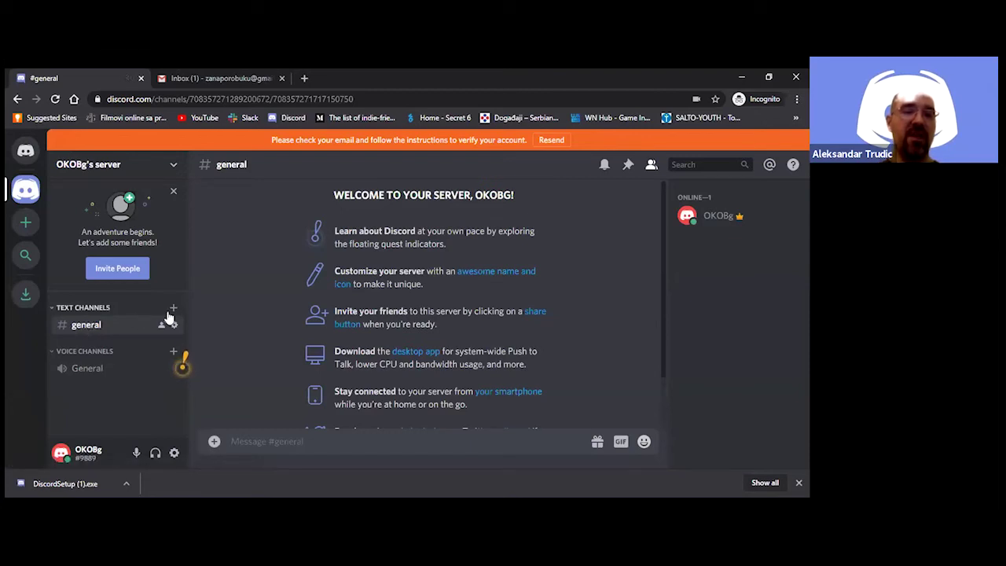
Bring up the Create Text Channel dialog from the + beside TEXT CHANNELS
{"action": "left_click", "coordinate": [318, 441]}
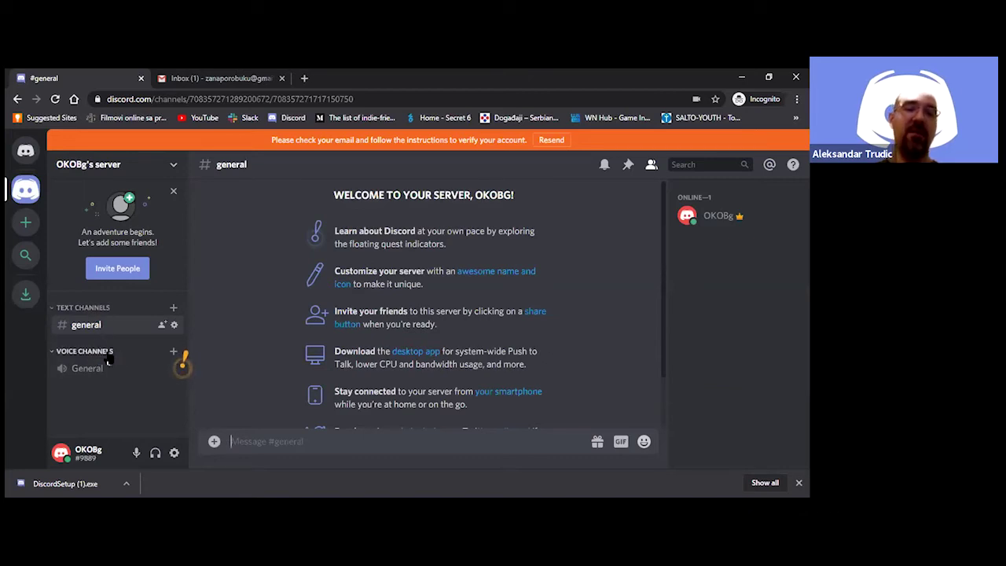
{"action": "left_click", "coordinate": [174, 309]}
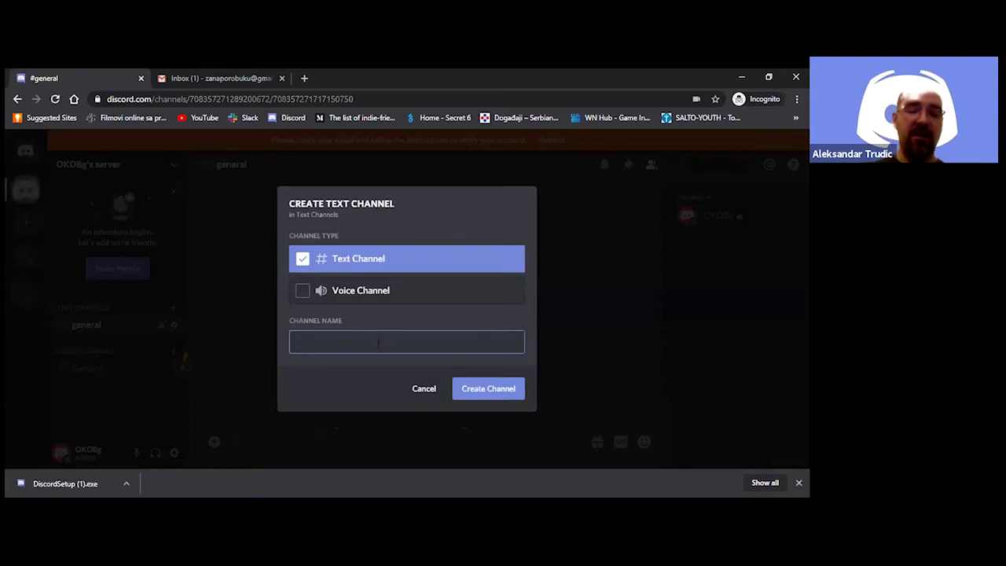
Create the text channel 'pravila-komunikacije' and switch to it
{"action": "type", "text": "prav"}
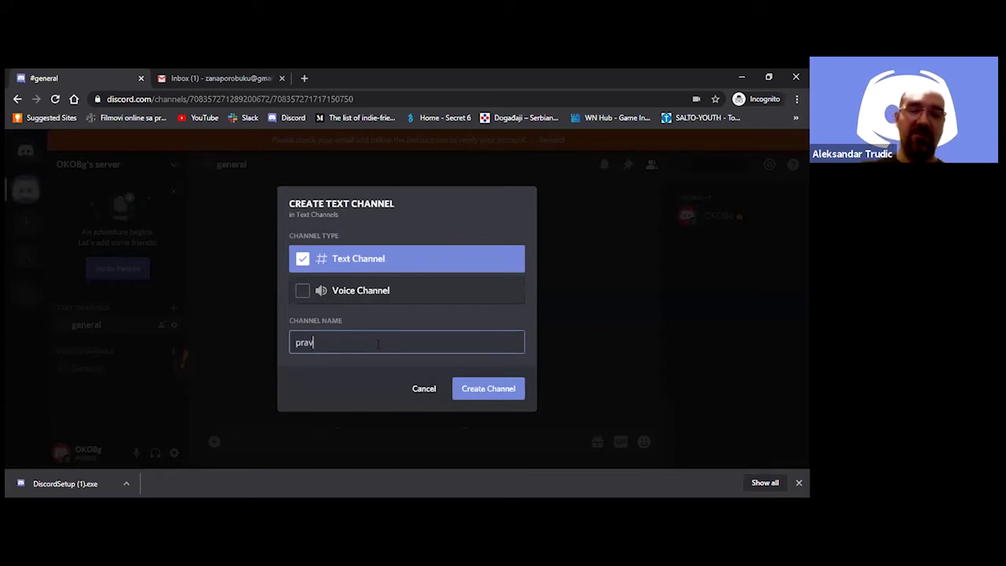
{"action": "type", "text": "ila-"}
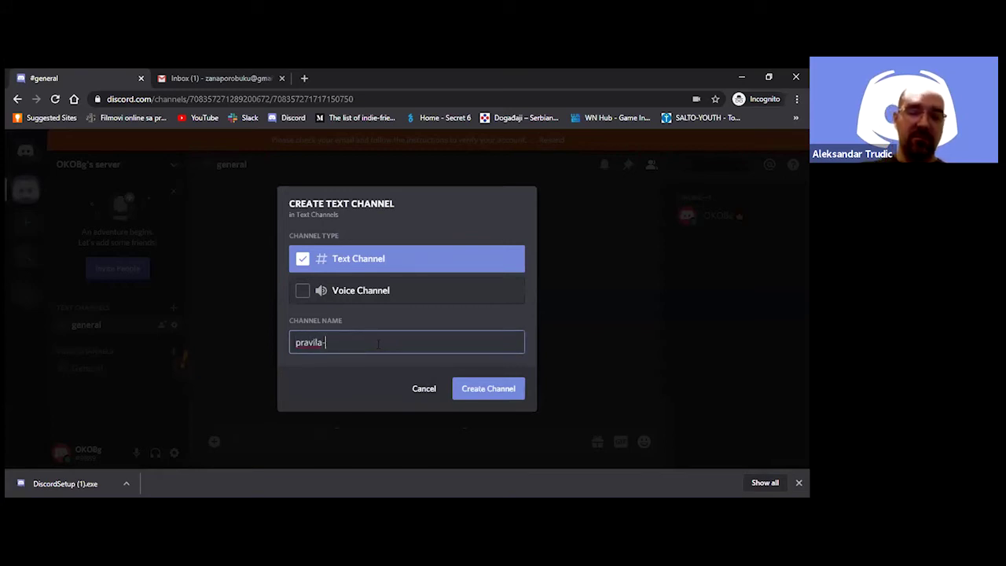
{"action": "type", "text": "komunikacija"}
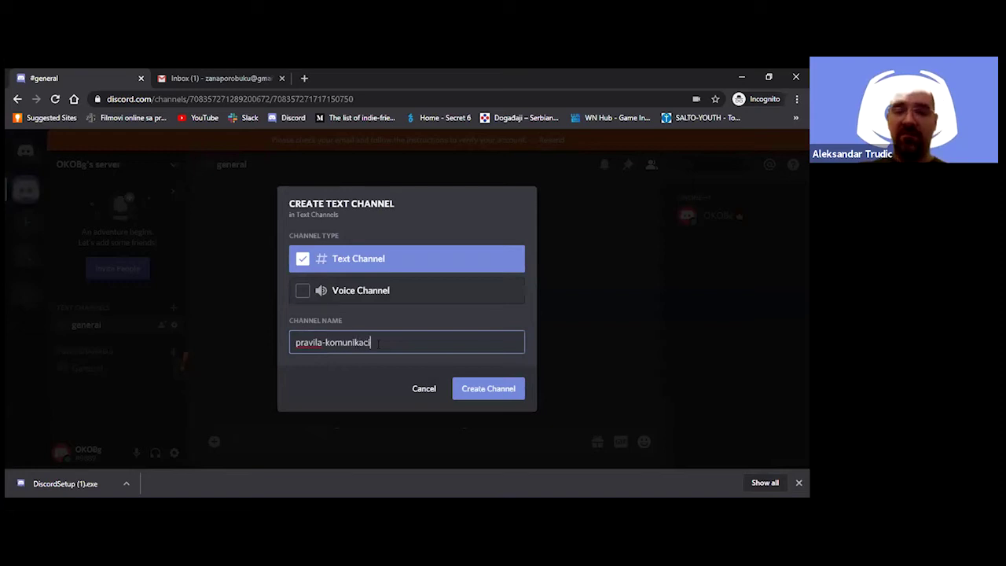
{"action": "key", "text": "BackSpace"}
{"action": "key", "text": "BackSpace"}
{"action": "key", "text": "BackSpace"}
{"action": "key", "text": "BackSpace"}
{"action": "key", "text": "BackSpace"}
{"action": "key", "text": "BackSpace"}
{"action": "key", "text": "BackSpace"}
{"action": "key", "text": "BackSpace"}
{"action": "key", "text": "BackSpace"}
{"action": "key", "text": "BackSpace"}
{"action": "key", "text": "BackSpace"}
{"action": "key", "text": "BackSpace"}
{"action": "key", "text": "BackSpace"}
{"action": "type", "text": "-komunikacije"}
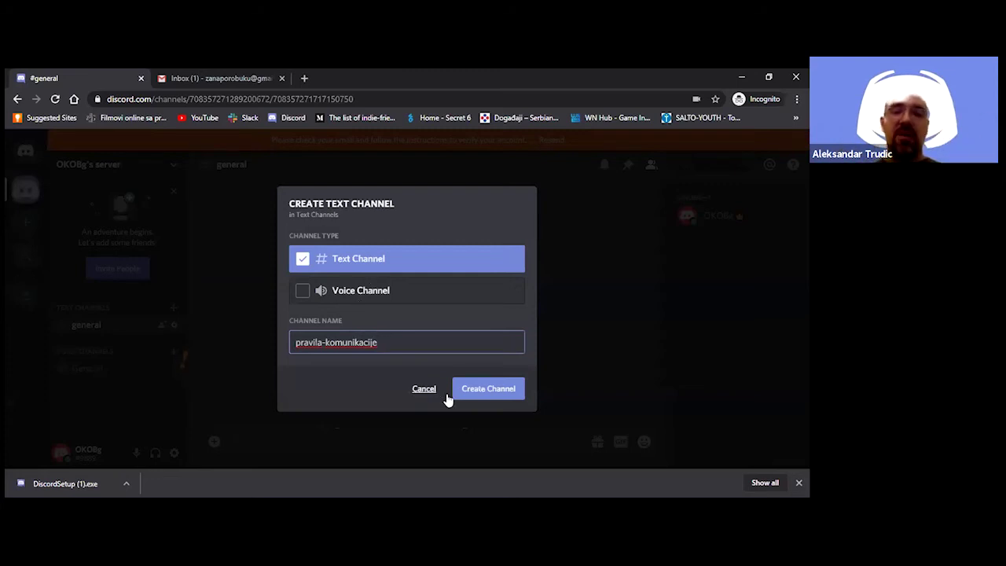
{"action": "left_click", "coordinate": [474, 393]}
{"action": "left_click", "coordinate": [123, 345]}
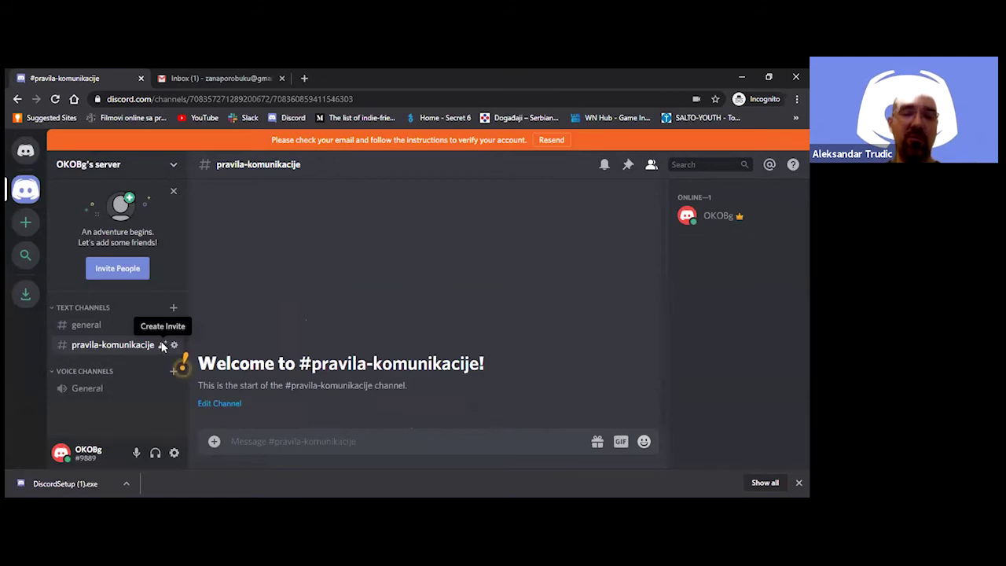
Open the Create Invite dialog from the #pravila-komunikacije channel
{"action": "left_click", "coordinate": [163, 345]}
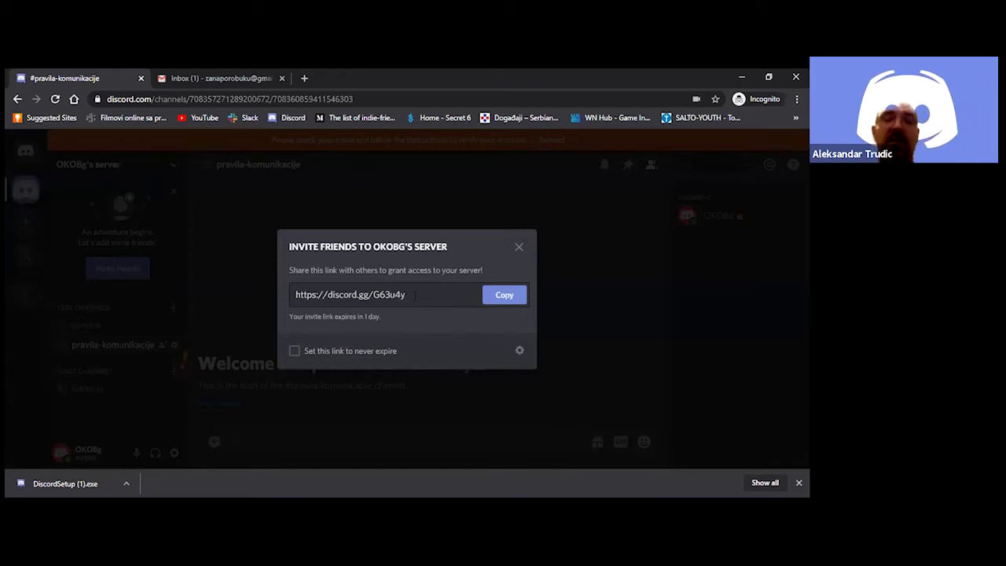
Tick 'Set this link to never expire', copy the invite link and close the dialog
{"action": "left_click_drag", "start_coordinate": [411, 294], "coordinate": [296, 294]}
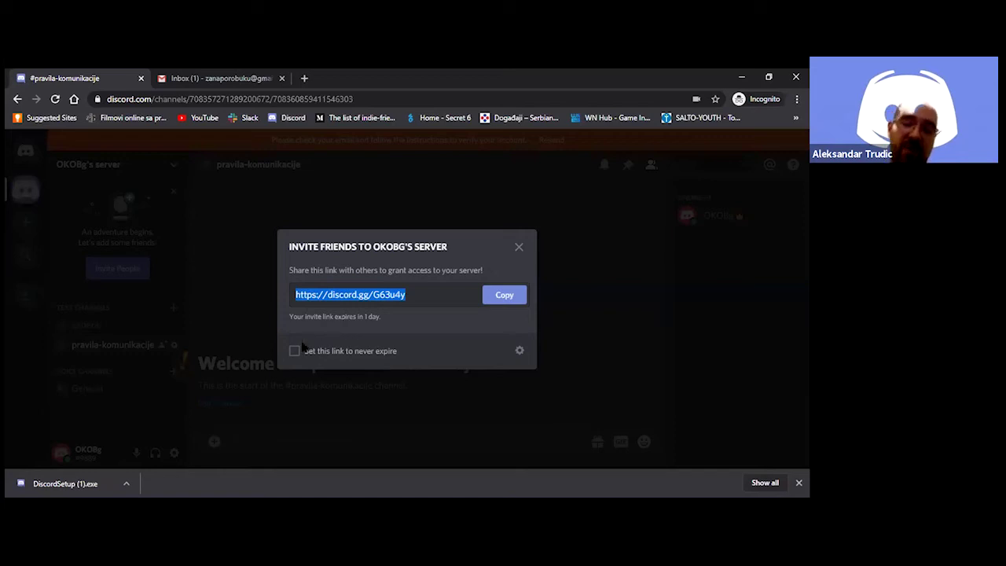
{"action": "left_click", "coordinate": [295, 352]}
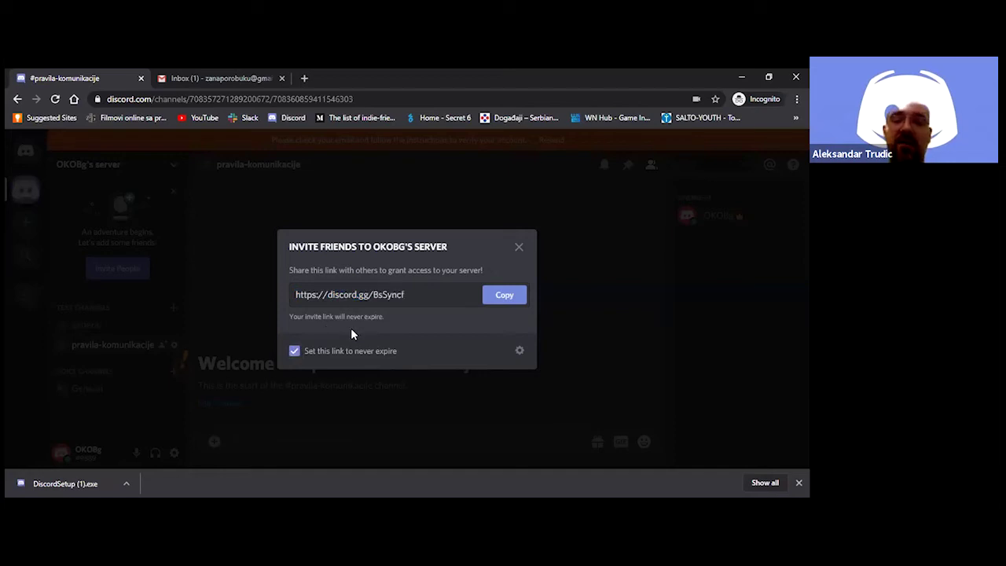
{"action": "left_click", "coordinate": [505, 296]}
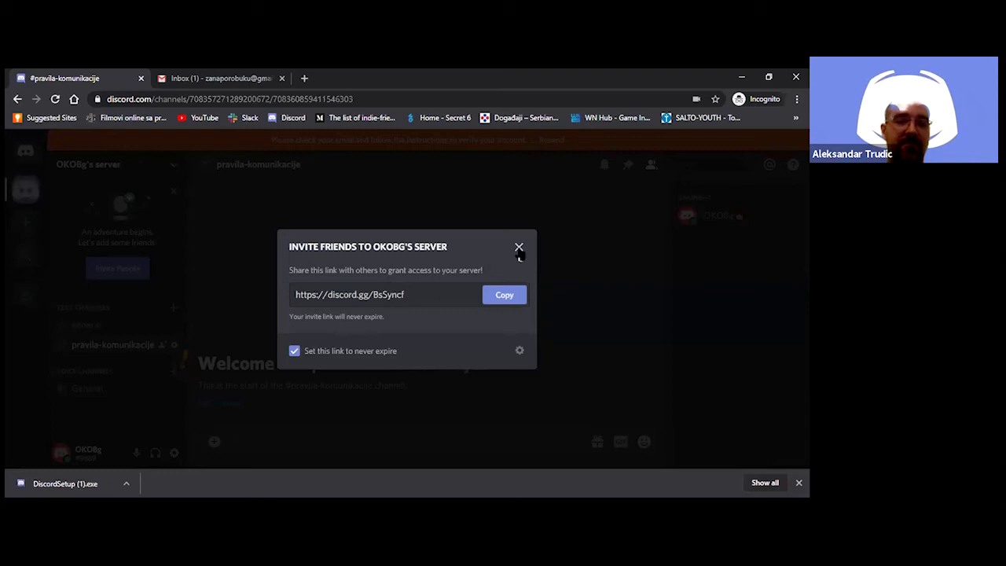
{"action": "left_click", "coordinate": [519, 248]}
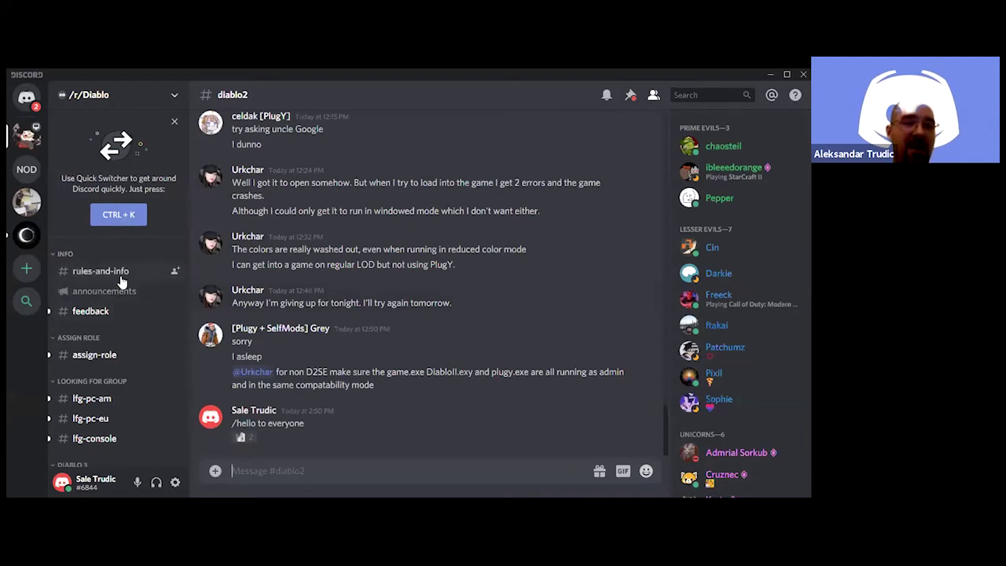
{"action": "scroll", "coordinate": [122, 281], "scroll_direction": "down", "scroll_amount": 2}
{"action": "scroll", "coordinate": [120, 274], "scroll_direction": "down", "scroll_amount": 3}
{"action": "scroll", "coordinate": [118, 280], "scroll_direction": "up", "scroll_amount": 5}
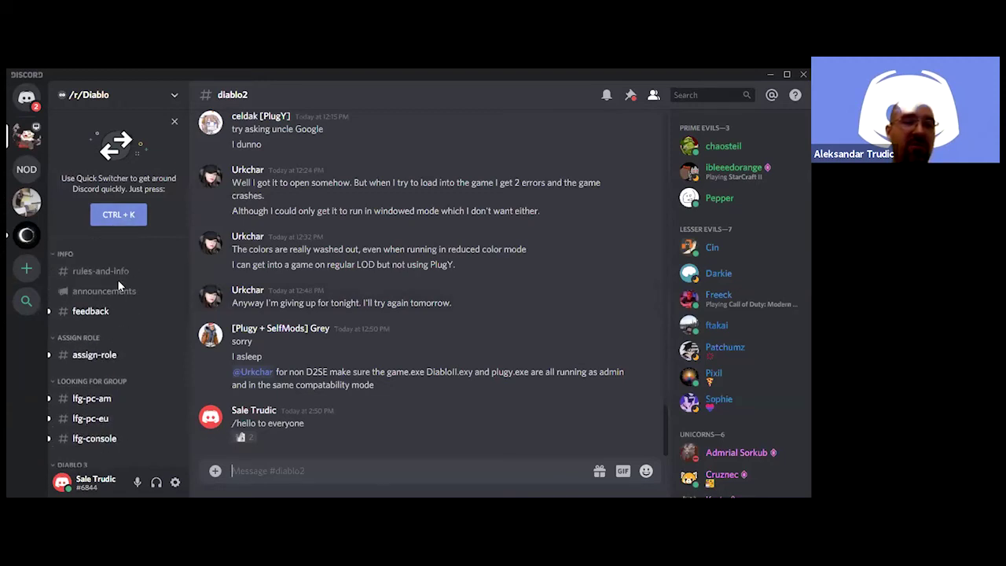
{"action": "scroll", "coordinate": [118, 287], "scroll_direction": "down", "scroll_amount": 5}
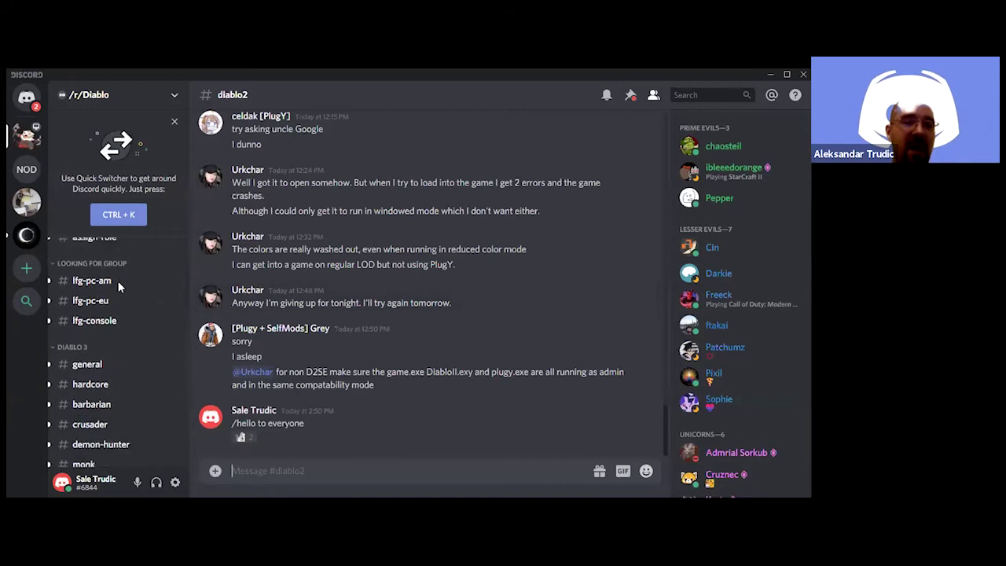
{"action": "scroll", "coordinate": [118, 288], "scroll_direction": "down", "scroll_amount": 3}
{"action": "scroll", "coordinate": [118, 288], "scroll_direction": "up", "scroll_amount": 6}
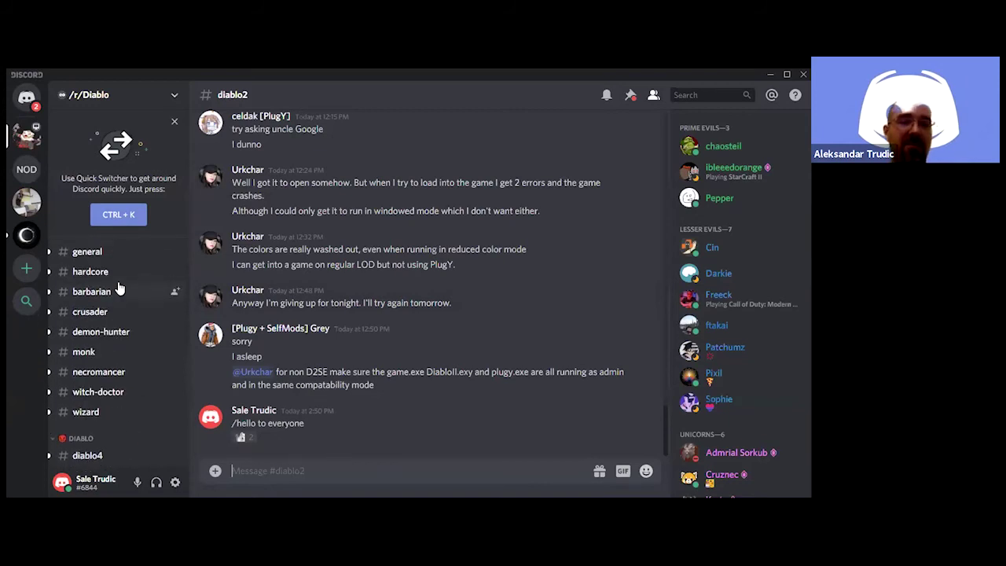
{"action": "mouse_move", "coordinate": [769, 170]}
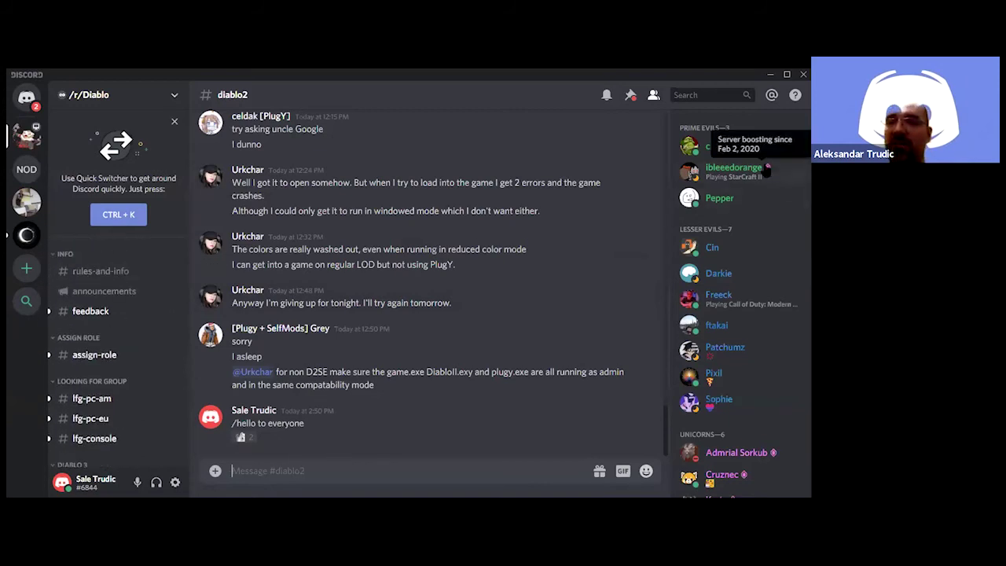
Open #feedback on /r/Diablo and browse through the member list
{"action": "left_click", "coordinate": [90, 311]}
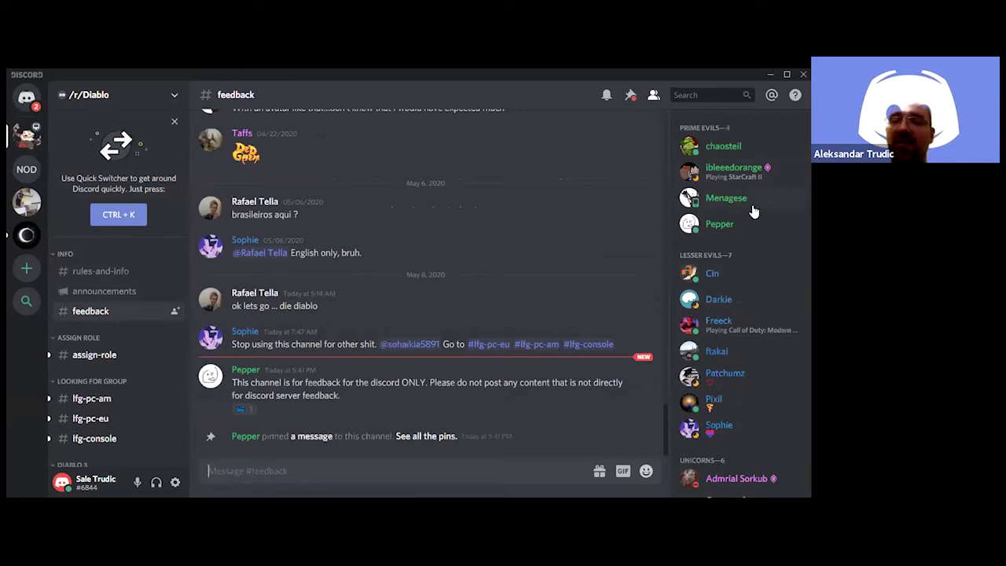
{"action": "scroll", "coordinate": [753, 217], "scroll_direction": "down", "scroll_amount": 3}
{"action": "scroll", "coordinate": [753, 215], "scroll_direction": "down", "scroll_amount": 10}
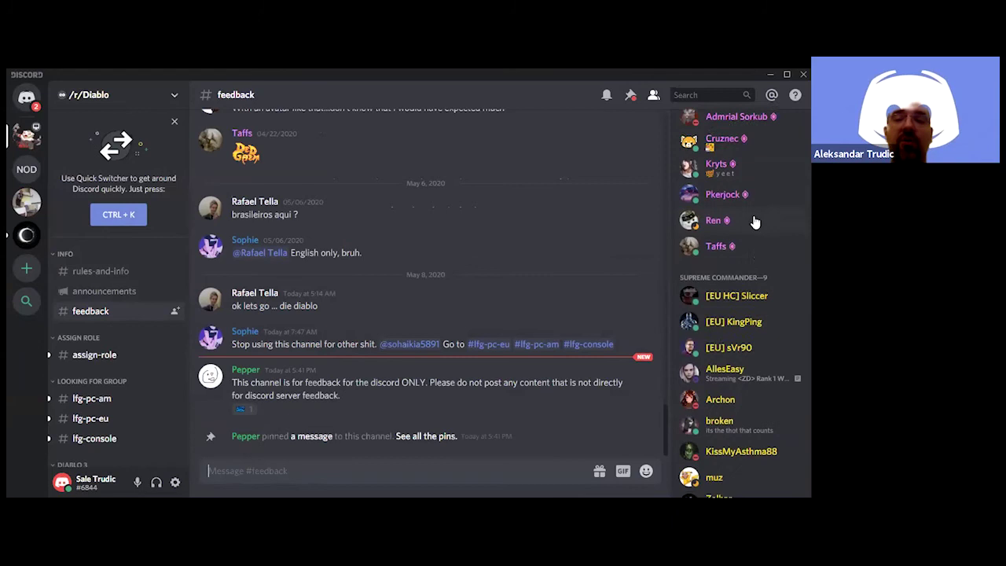
{"action": "scroll", "coordinate": [754, 218], "scroll_direction": "down", "scroll_amount": 10}
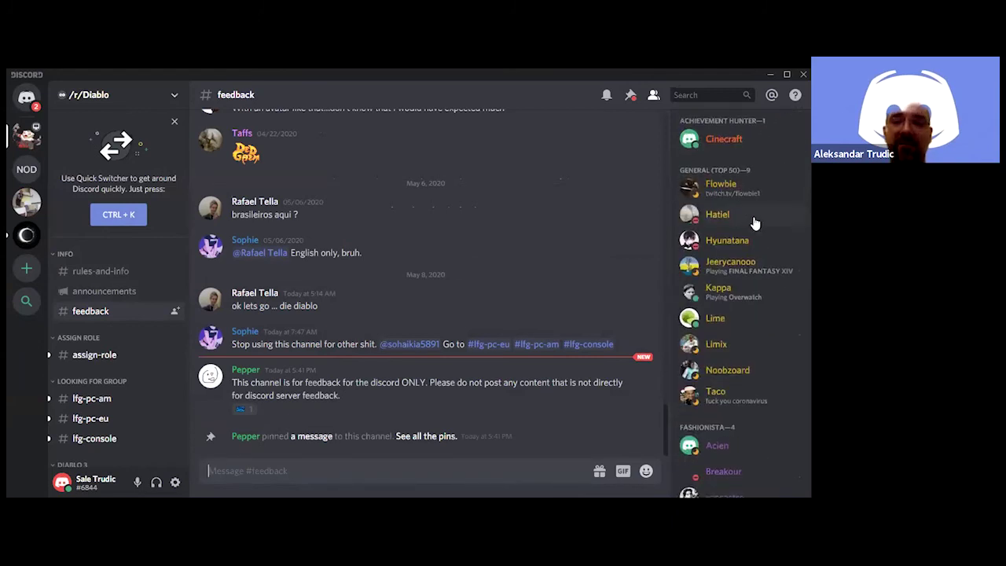
{"action": "scroll", "coordinate": [753, 220], "scroll_direction": "up", "scroll_amount": 10}
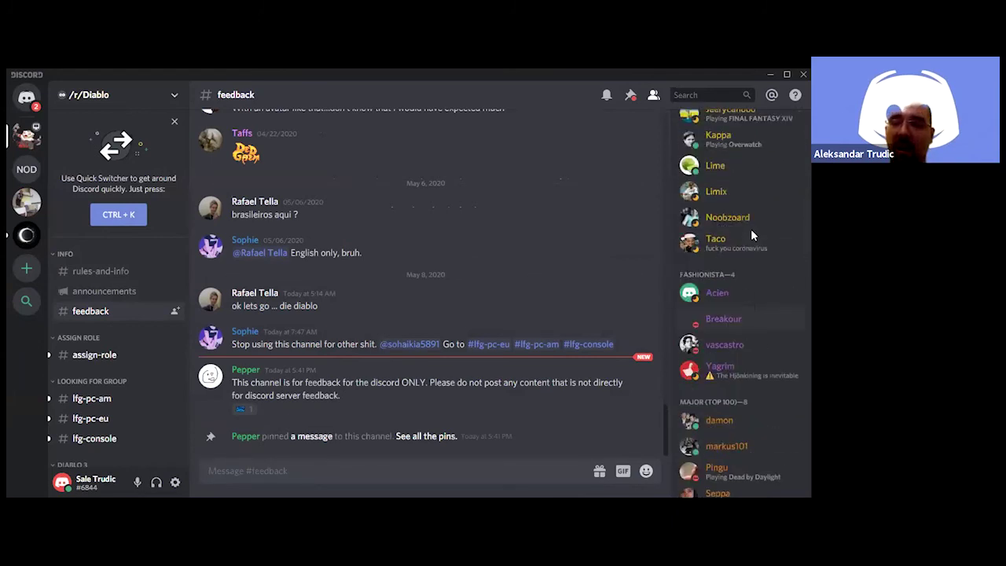
{"action": "scroll", "coordinate": [753, 238], "scroll_direction": "up", "scroll_amount": 1}
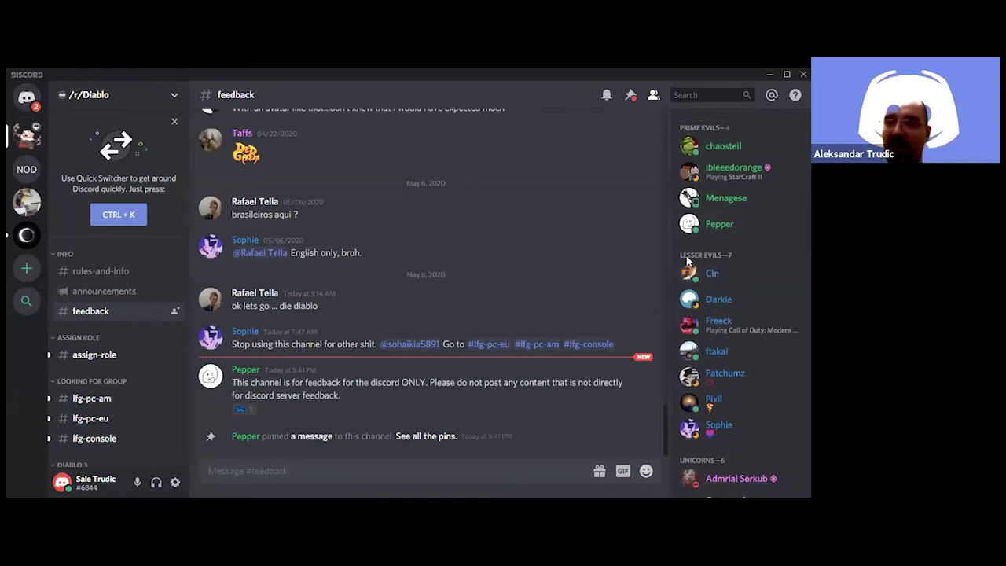
{"action": "scroll", "coordinate": [725, 244], "scroll_direction": "down", "scroll_amount": 3}
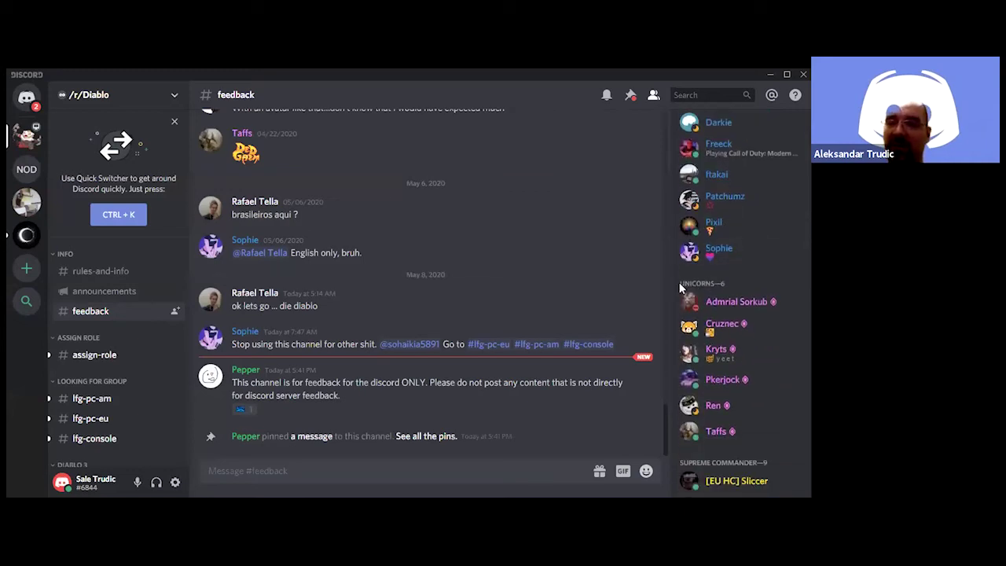
{"action": "scroll", "coordinate": [743, 281], "scroll_direction": "down", "scroll_amount": 1}
{"action": "scroll", "coordinate": [743, 282], "scroll_direction": "up", "scroll_amount": 3}
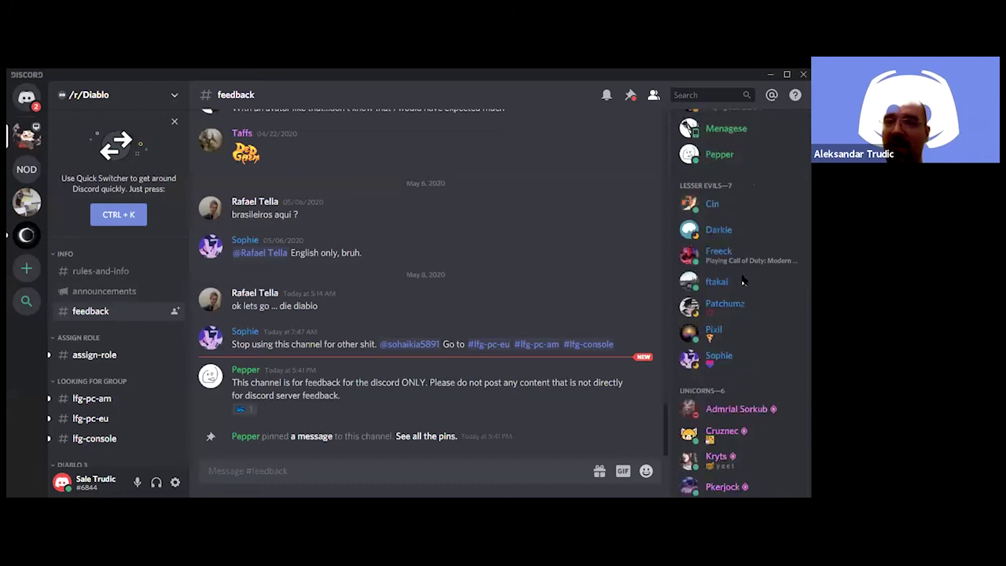
{"action": "scroll", "coordinate": [743, 282], "scroll_direction": "down", "scroll_amount": 4}
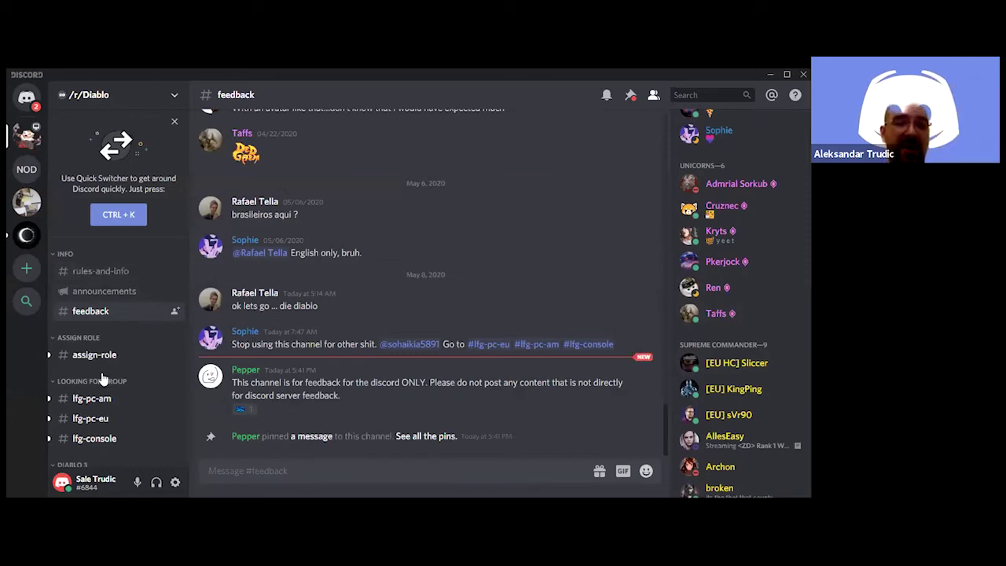
Scroll the channel sidebar down to the VOICE CHAT channels, including Tyrael
{"action": "scroll", "coordinate": [116, 365], "scroll_direction": "down", "scroll_amount": 1}
{"action": "scroll", "coordinate": [117, 365], "scroll_direction": "down", "scroll_amount": 7}
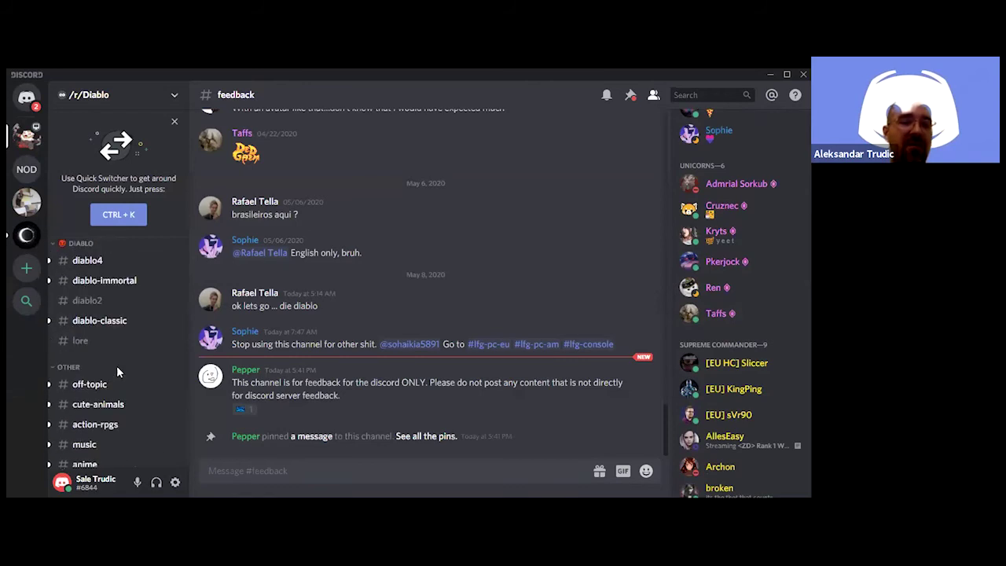
{"action": "scroll", "coordinate": [116, 365], "scroll_direction": "down", "scroll_amount": 4}
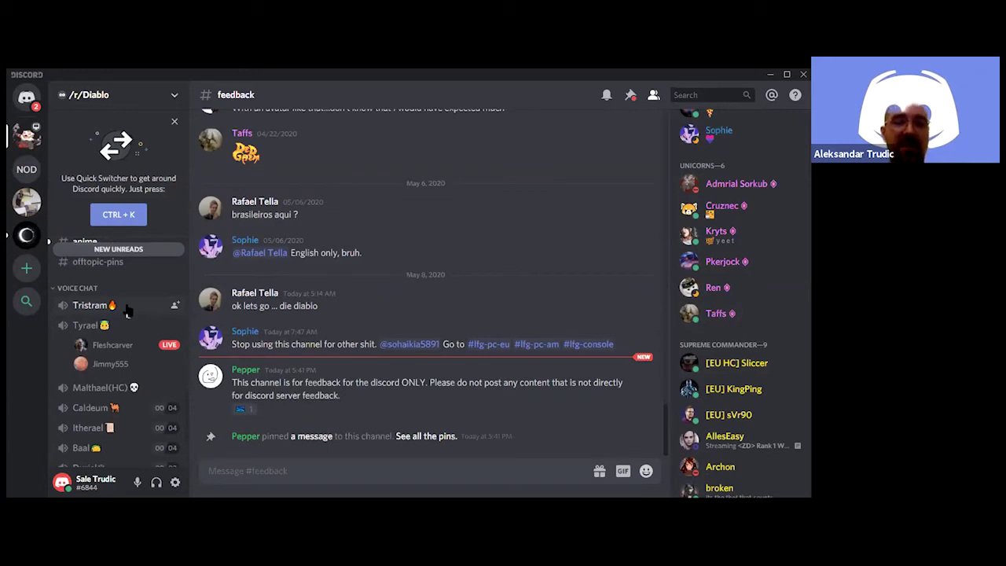
Join the Tristram voice channel muted, then preview the live Diablo III stream in Tyrael
{"action": "left_click", "coordinate": [128, 310]}
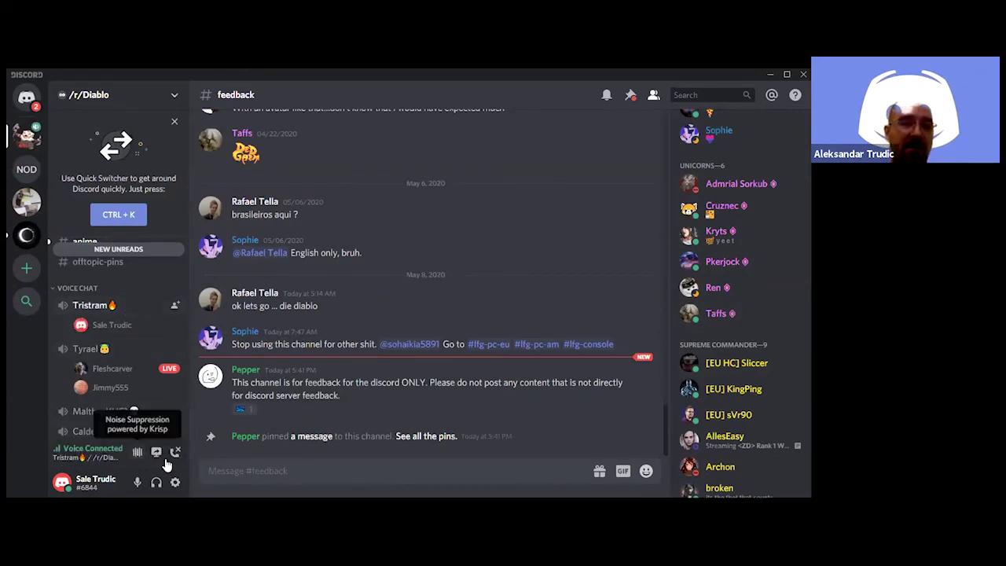
{"action": "left_click", "coordinate": [137, 482]}
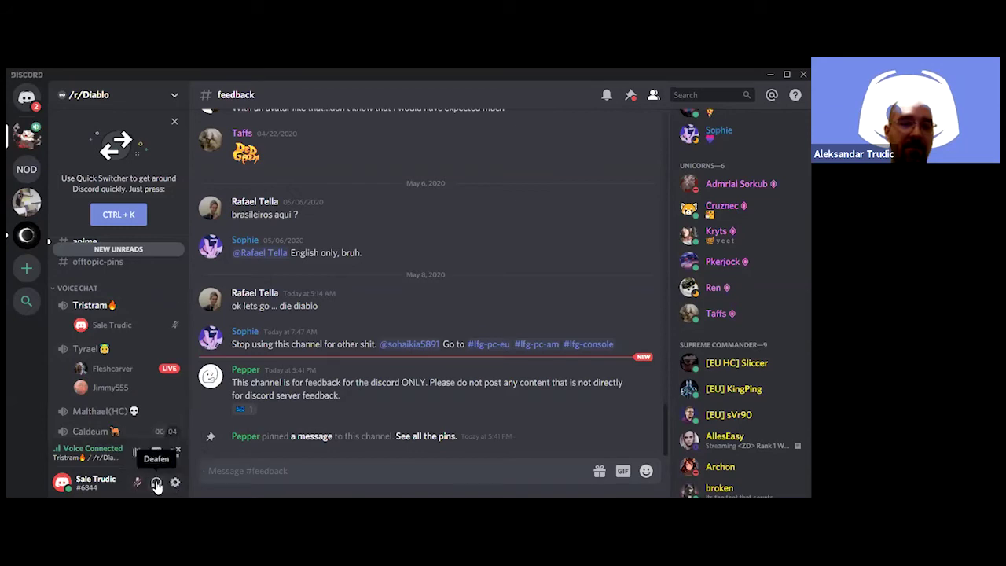
{"action": "left_click", "coordinate": [146, 362]}
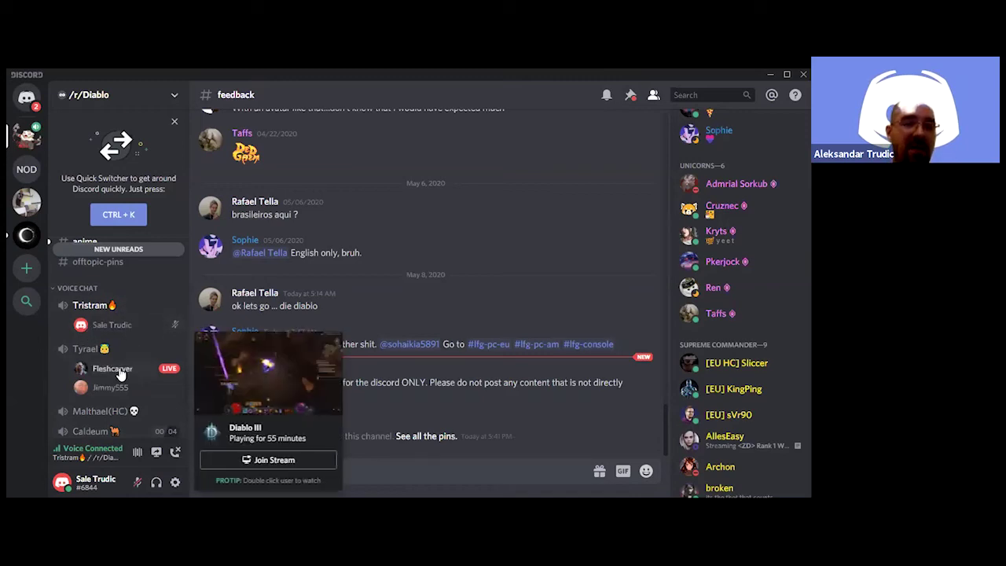
{"action": "mouse_move", "coordinate": [114, 380]}
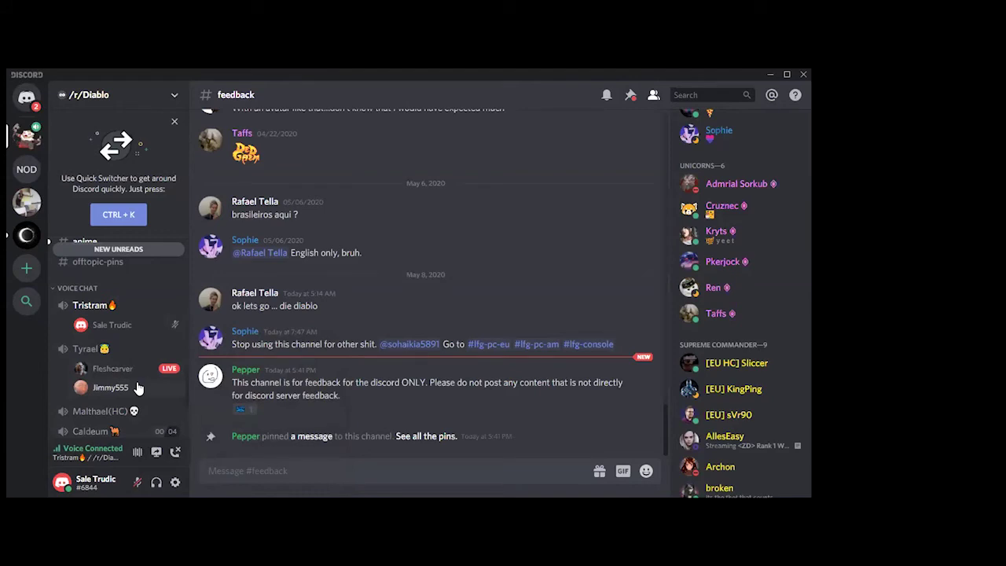
Move to the Tomb Raider server's entry-hall channel while staying voice connected to Tristram
{"action": "scroll", "coordinate": [138, 388], "scroll_direction": "down", "scroll_amount": 5}
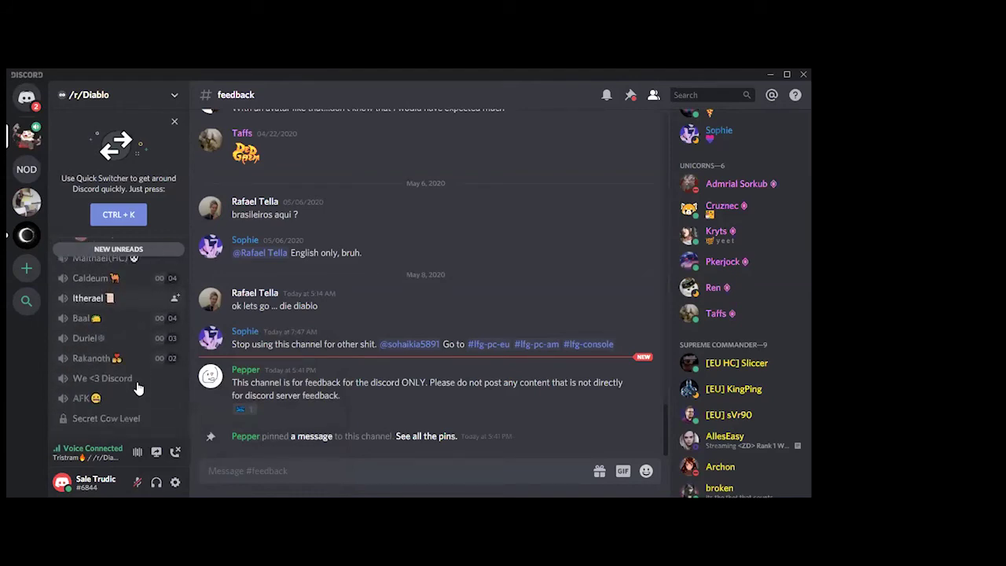
{"action": "scroll", "coordinate": [138, 389], "scroll_direction": "up", "scroll_amount": 7}
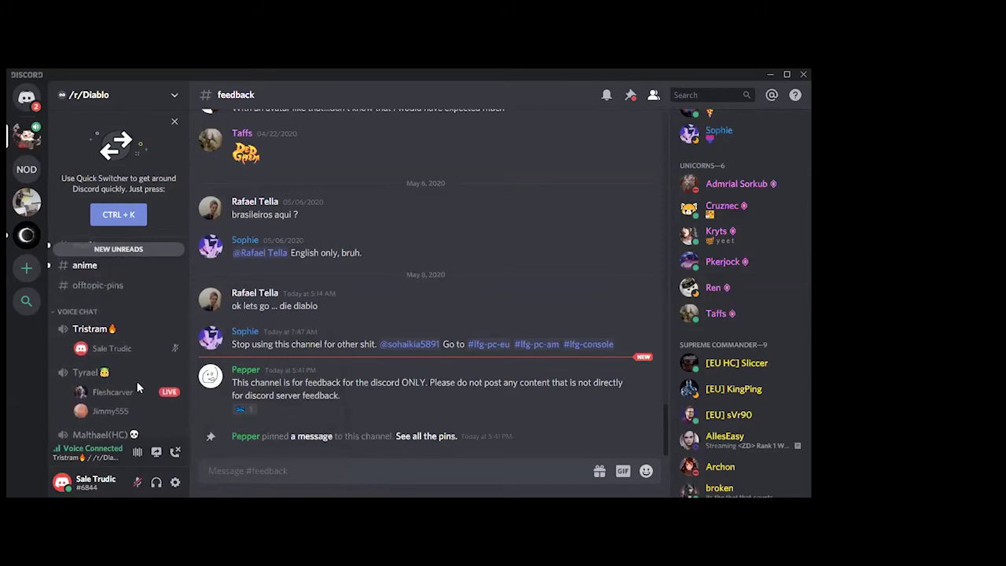
{"action": "scroll", "coordinate": [136, 381], "scroll_direction": "up", "scroll_amount": 6}
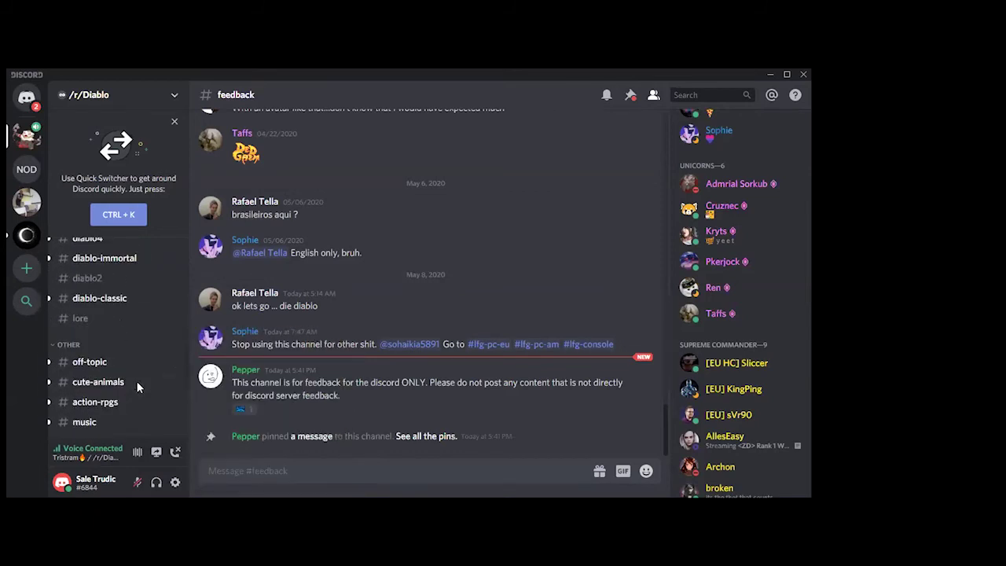
{"action": "scroll", "coordinate": [136, 387], "scroll_direction": "up", "scroll_amount": 6}
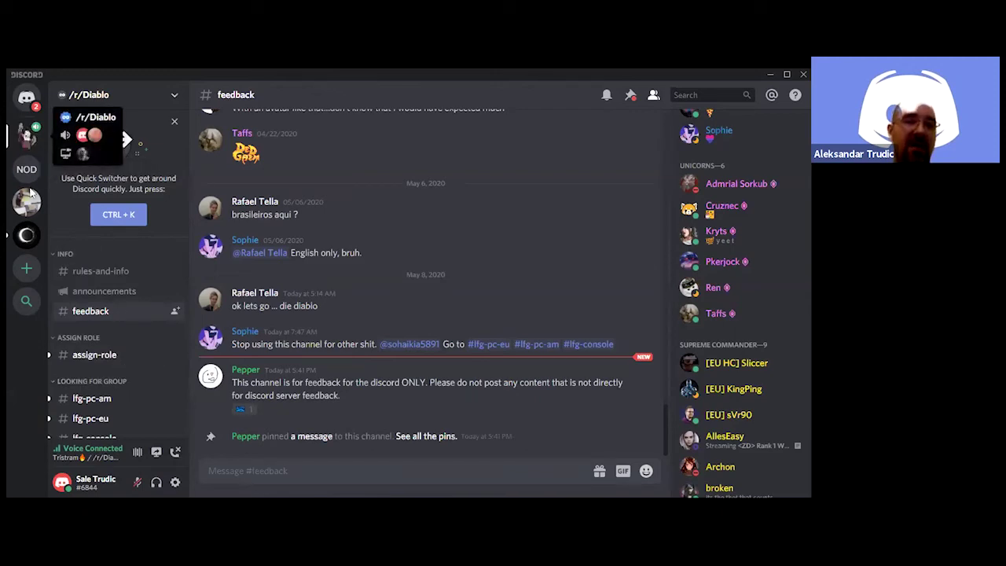
{"action": "left_click", "coordinate": [27, 237]}
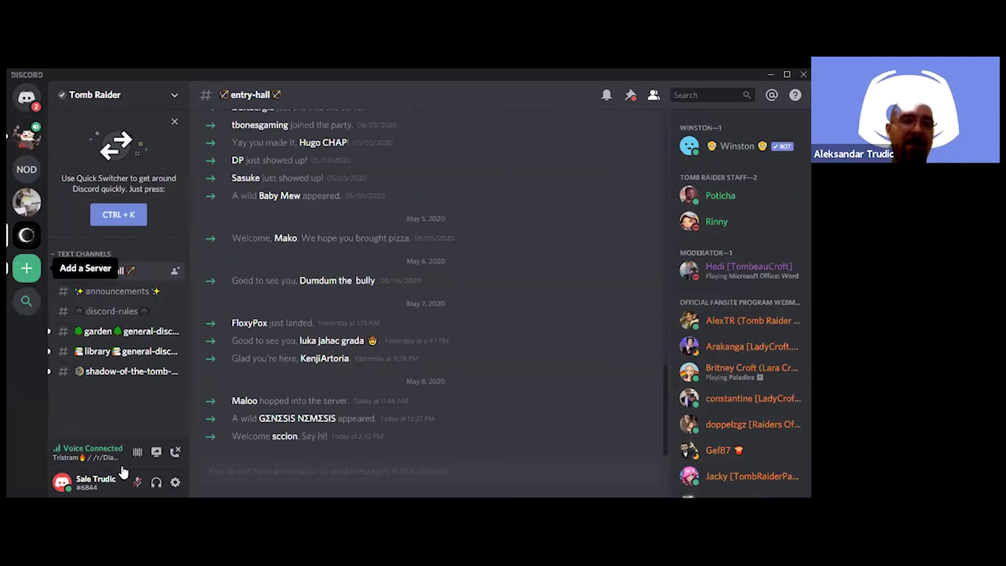
Disconnect from Tristram and read Tomb Raider's #announcements from its first welcome post
{"action": "left_click", "coordinate": [176, 454]}
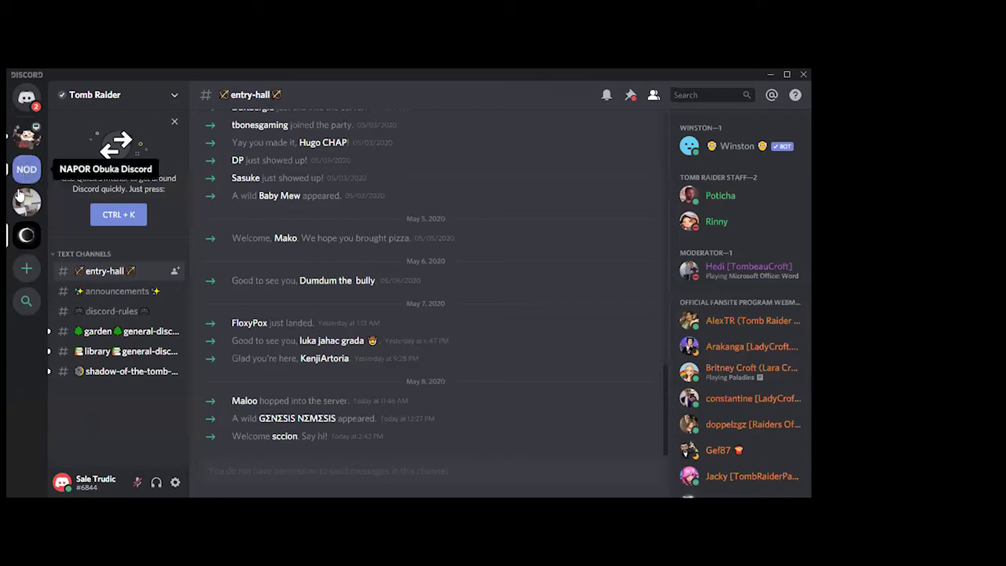
{"action": "left_click", "coordinate": [113, 291]}
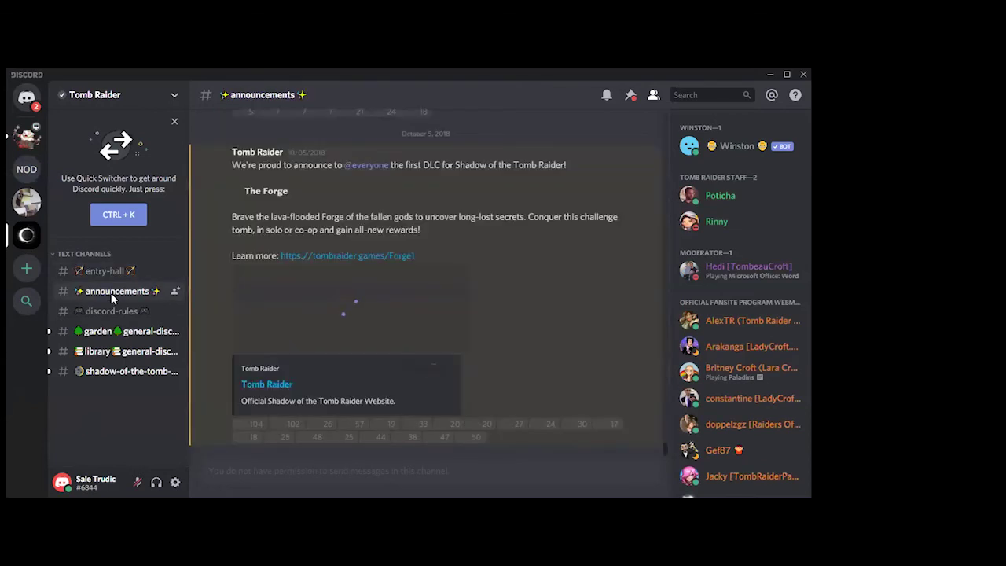
{"action": "scroll", "coordinate": [579, 228], "scroll_direction": "up", "scroll_amount": 15}
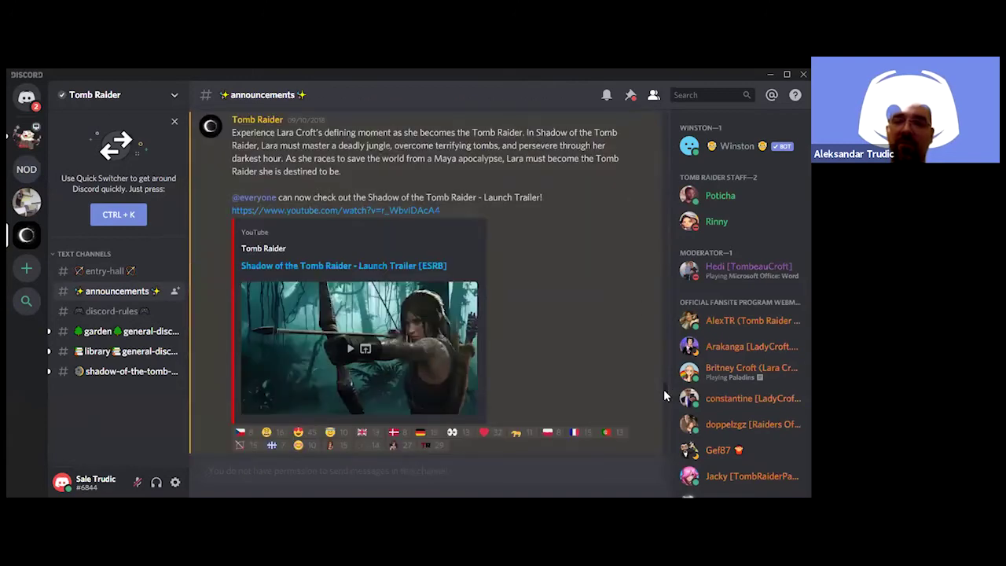
{"action": "scroll", "coordinate": [663, 377], "scroll_direction": "up", "scroll_amount": 3}
{"action": "left_click_drag", "start_coordinate": [664, 364], "coordinate": [664, 107]}
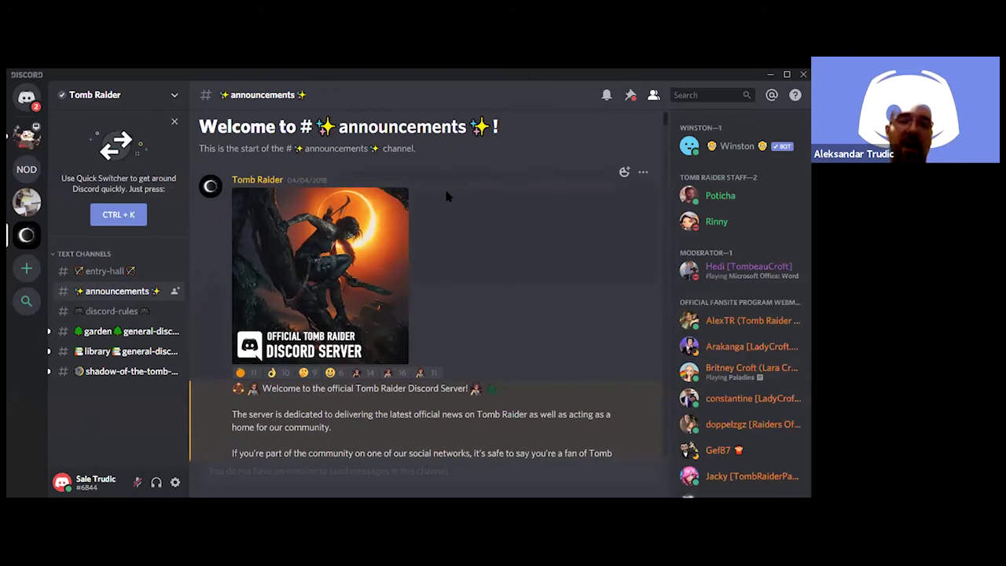
Browse the announcements, open #discord-rules, then switch to your own server
{"action": "scroll", "coordinate": [508, 232], "scroll_direction": "down", "scroll_amount": 3}
{"action": "scroll", "coordinate": [498, 260], "scroll_direction": "down", "scroll_amount": 3}
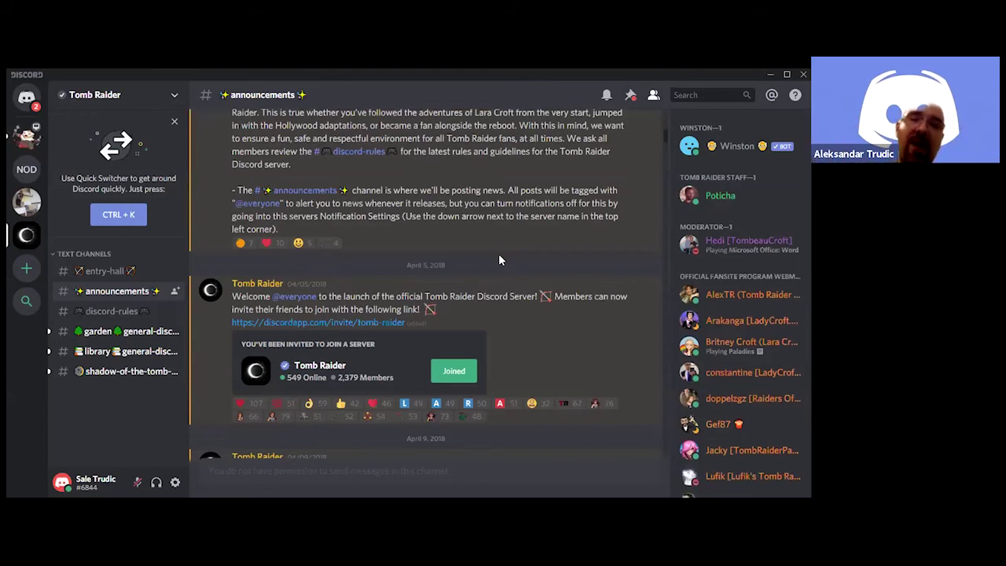
{"action": "scroll", "coordinate": [496, 257], "scroll_direction": "down", "scroll_amount": 5}
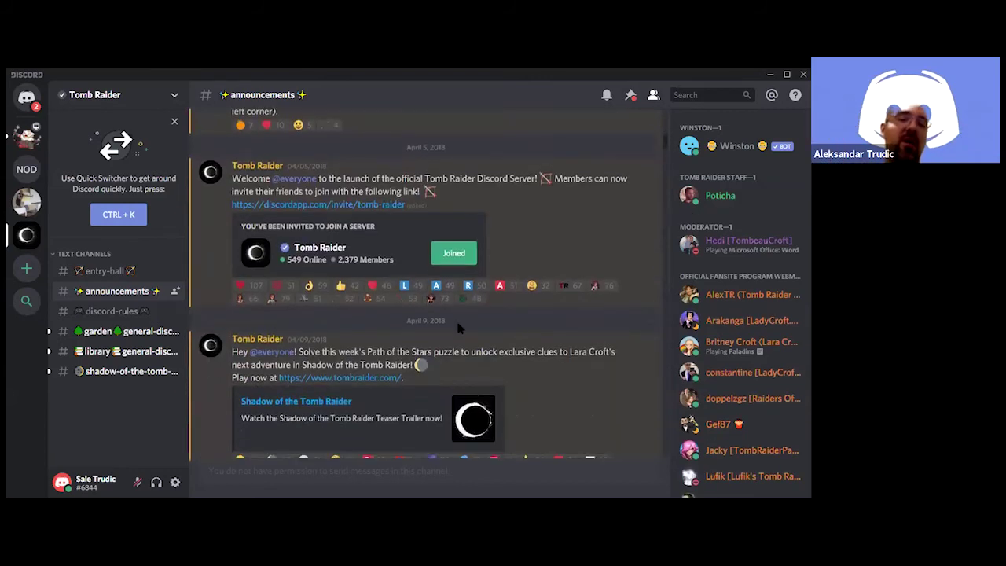
{"action": "scroll", "coordinate": [458, 330], "scroll_direction": "down", "scroll_amount": 4}
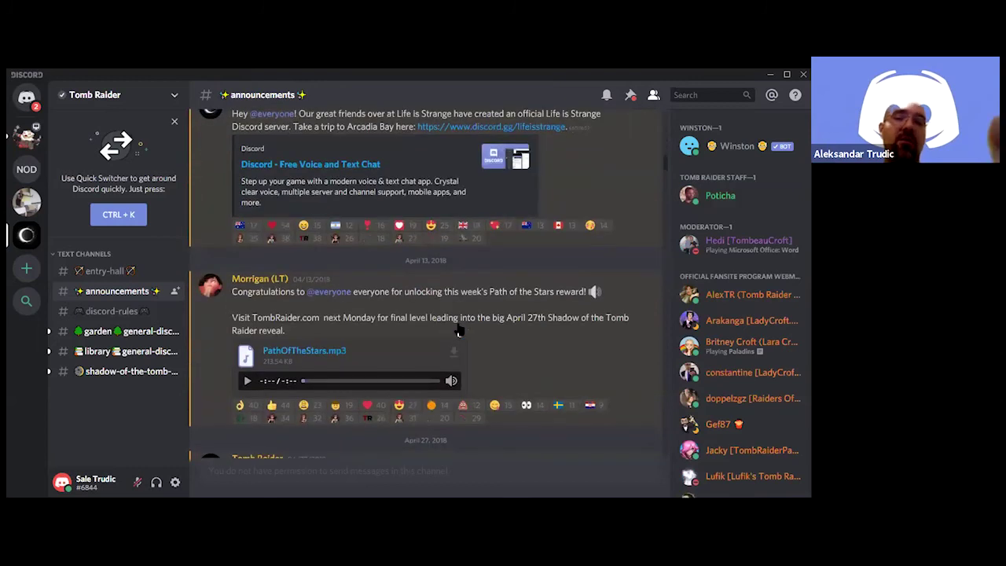
{"action": "scroll", "coordinate": [385, 315], "scroll_direction": "up", "scroll_amount": 5}
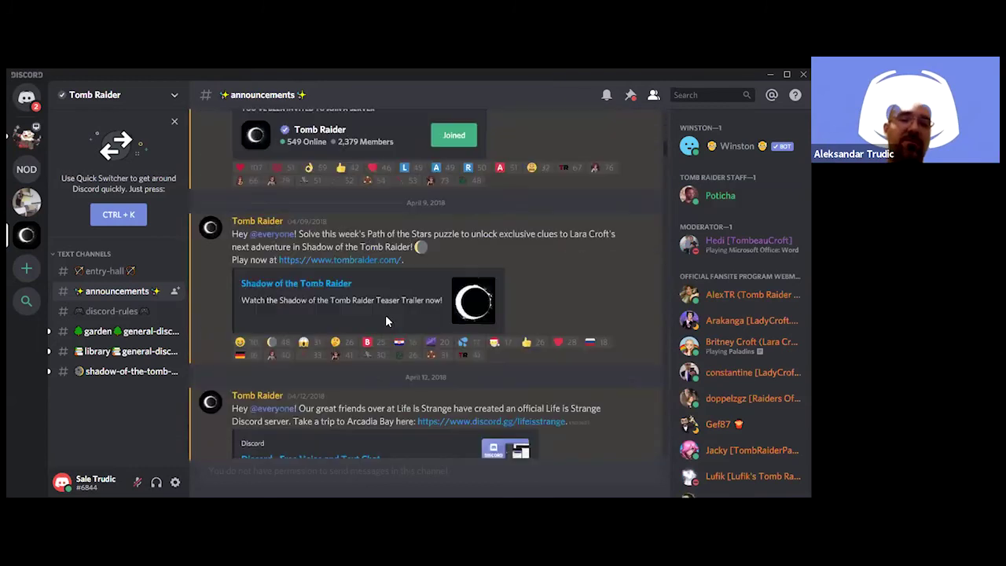
{"action": "scroll", "coordinate": [377, 319], "scroll_direction": "up", "scroll_amount": 5}
{"action": "scroll", "coordinate": [376, 314], "scroll_direction": "up", "scroll_amount": 5}
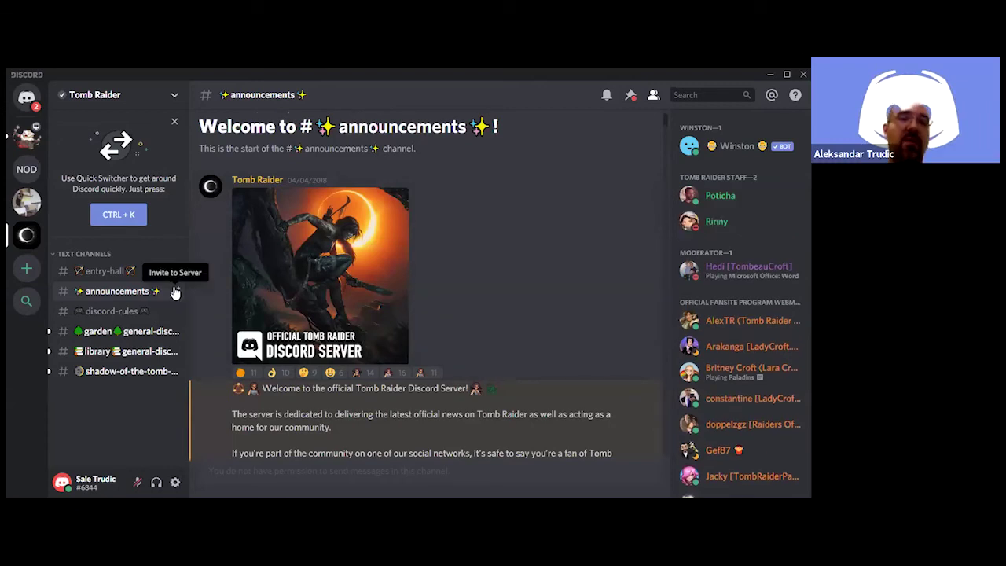
{"action": "left_click", "coordinate": [120, 312]}
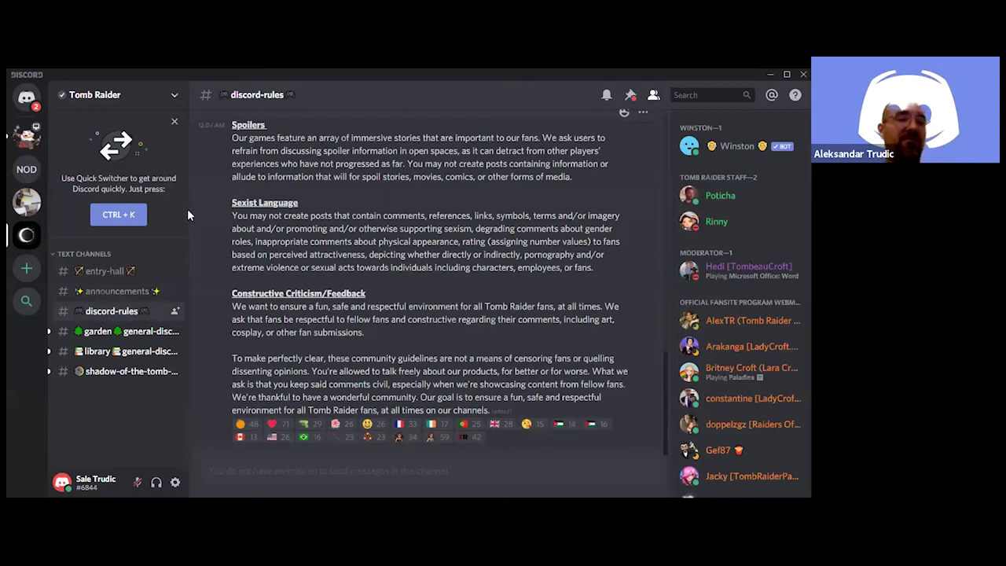
{"action": "mouse_move", "coordinate": [28, 134]}
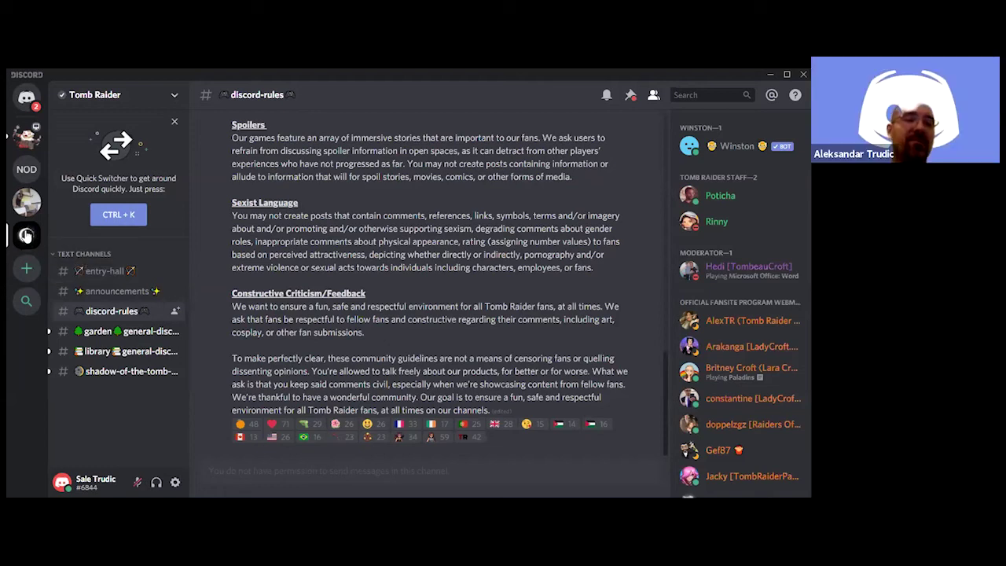
{"action": "left_click", "coordinate": [25, 202]}
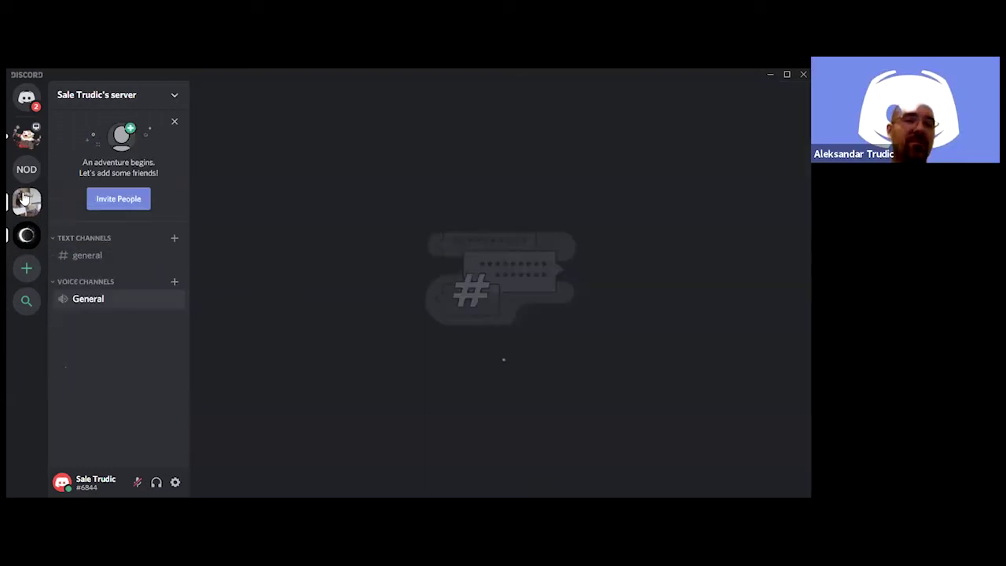
{"action": "left_click", "coordinate": [26, 98]}
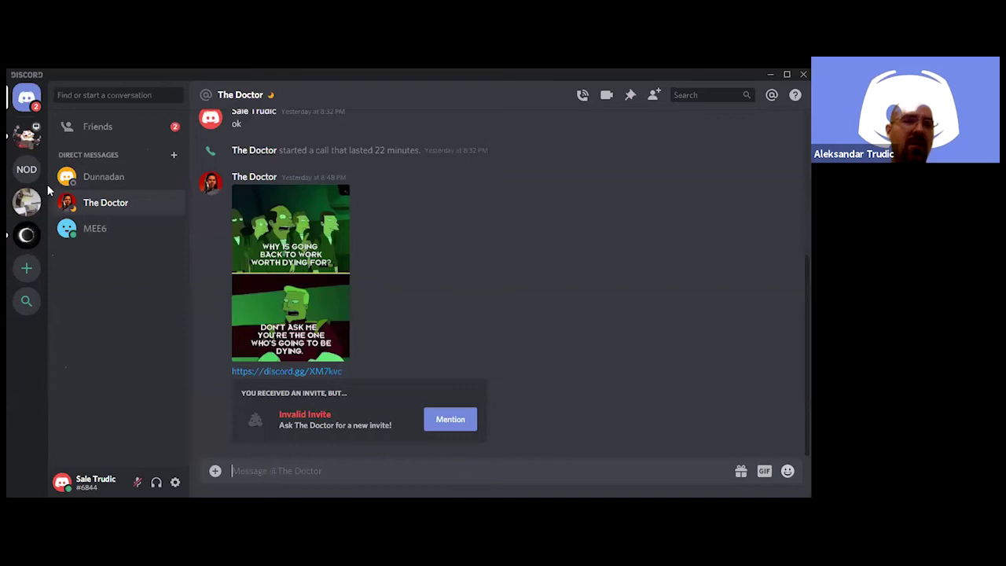
{"action": "left_click", "coordinate": [92, 236]}
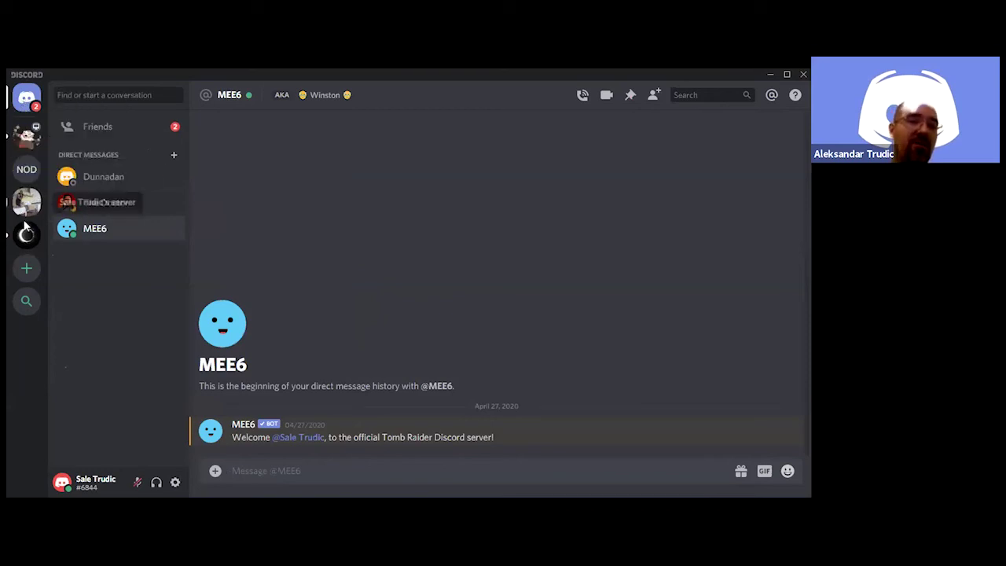
{"action": "left_click", "coordinate": [26, 202]}
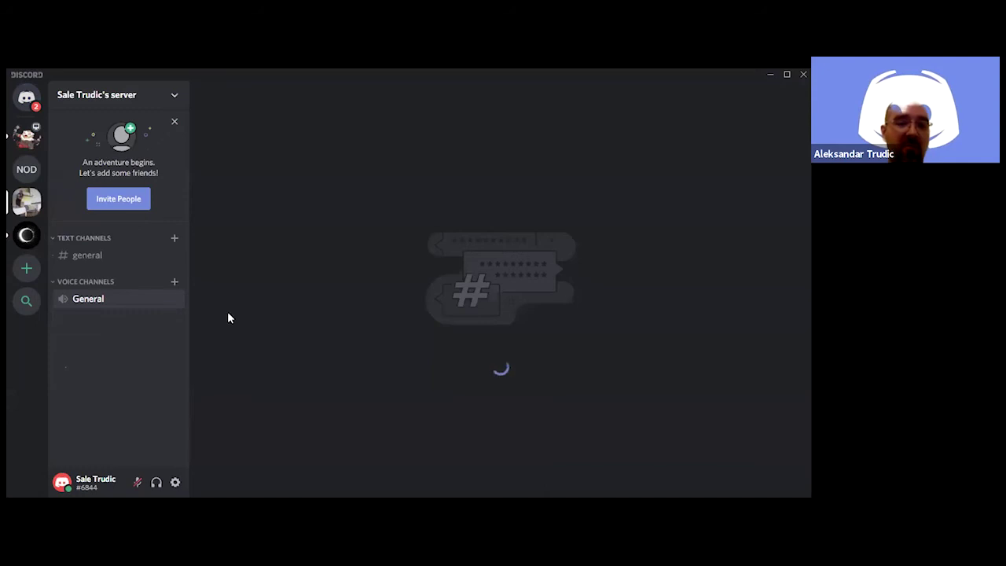
{"action": "left_click", "coordinate": [118, 302]}
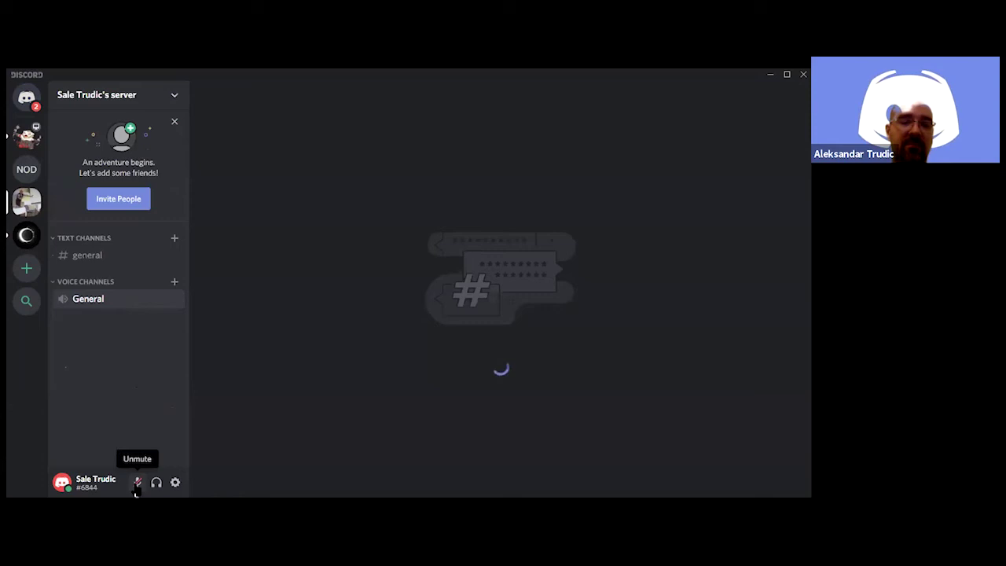
{"action": "left_click", "coordinate": [136, 483]}
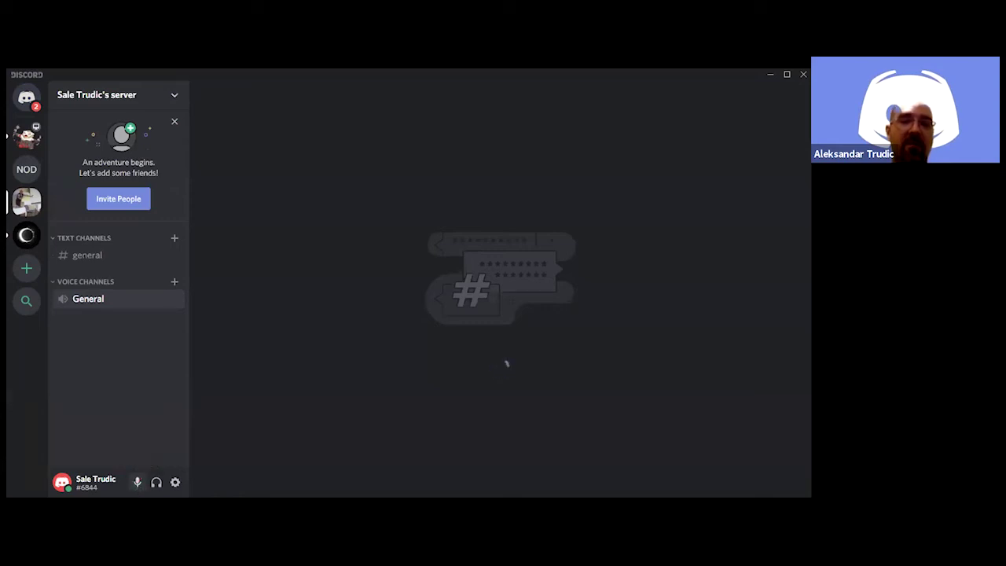
{"action": "left_click", "coordinate": [136, 483]}
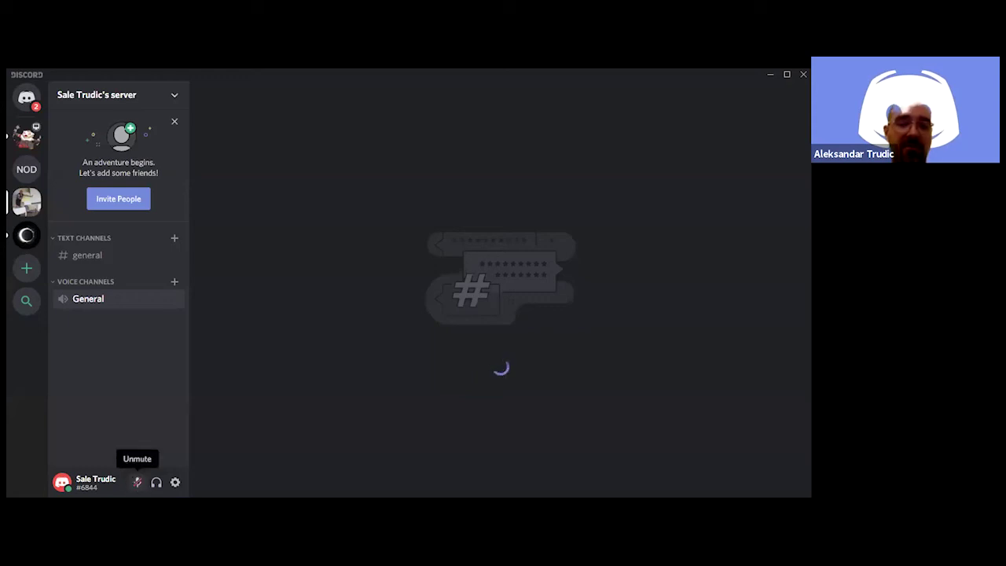
{"action": "left_click", "coordinate": [175, 483]}
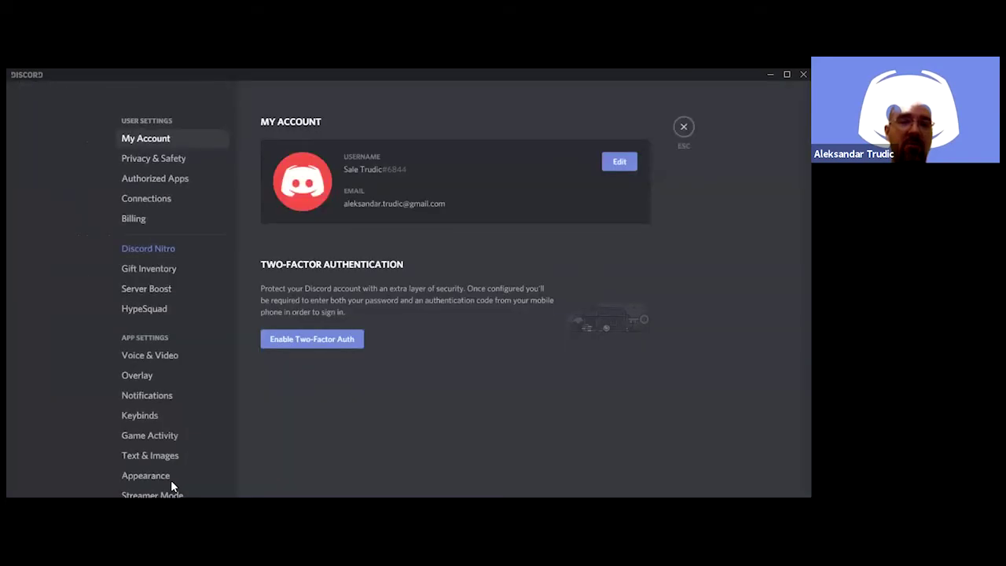
{"action": "key", "text": "Escape"}
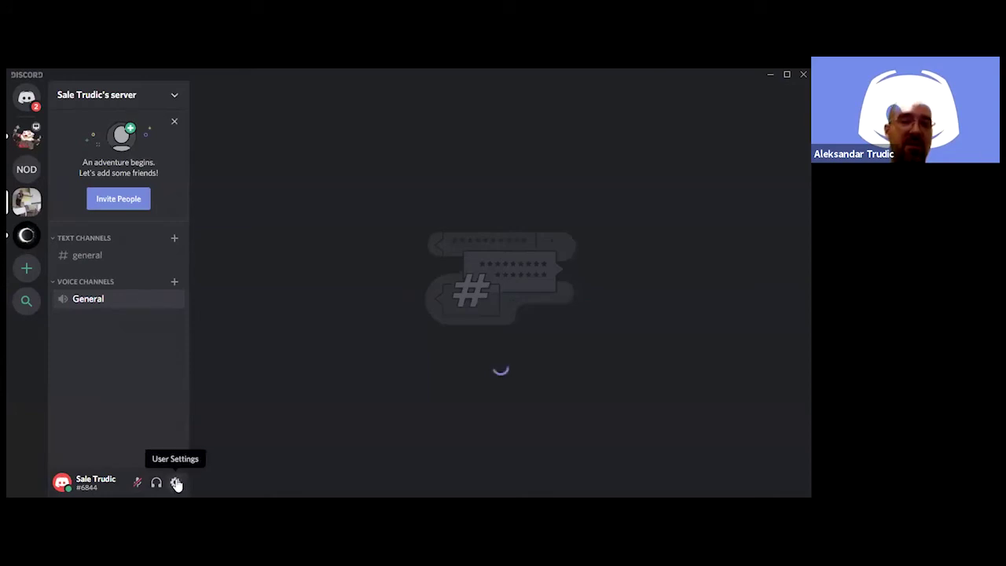
Create a voice channel named 'Napor' under Voice Channels on your own server
{"action": "left_click", "coordinate": [175, 288]}
{"action": "left_click", "coordinate": [343, 276]}
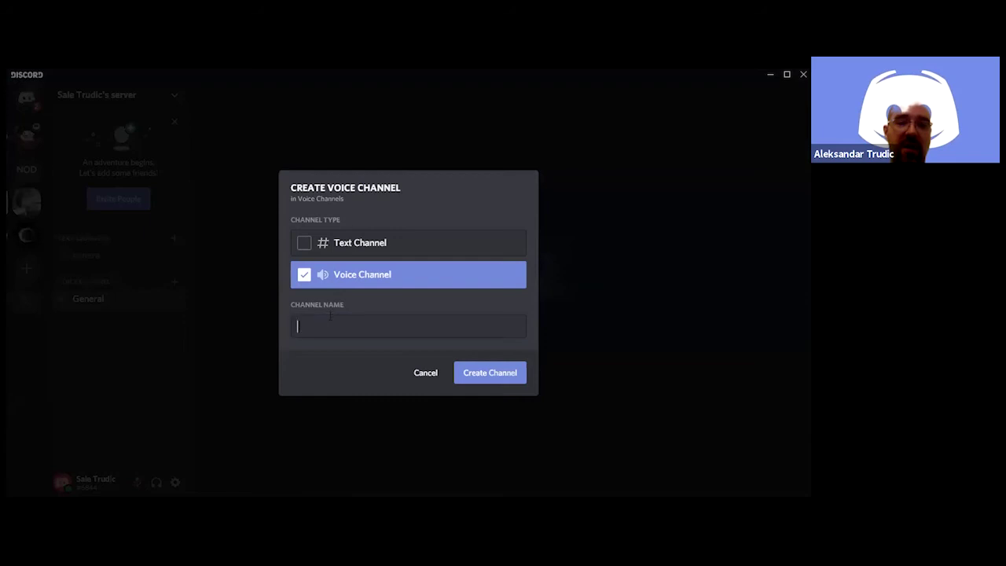
{"action": "type", "text": "Napor"}
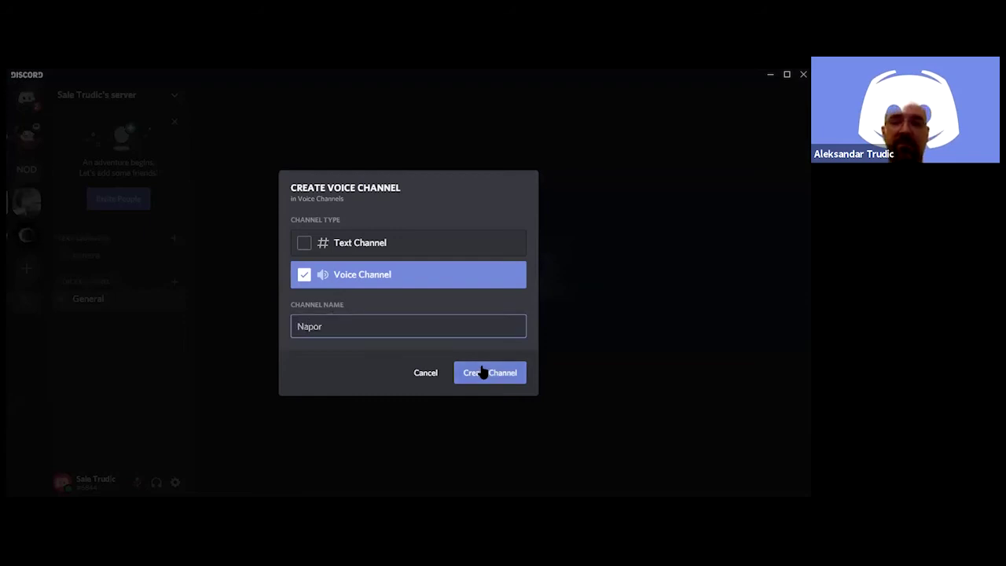
{"action": "left_click", "coordinate": [478, 370]}
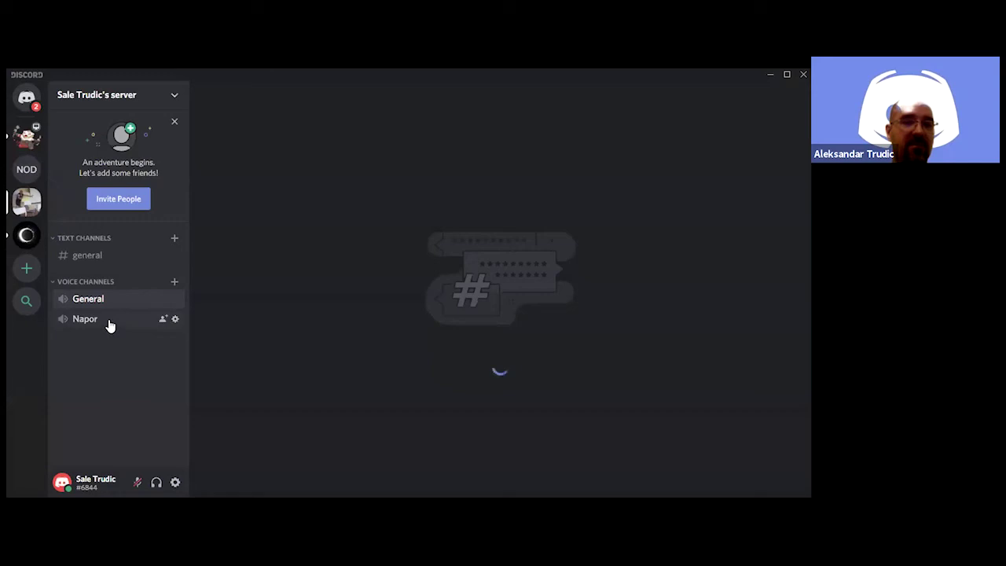
Join the Napor voice channel, turn the camera on, then turn it off again
{"action": "left_click", "coordinate": [111, 323]}
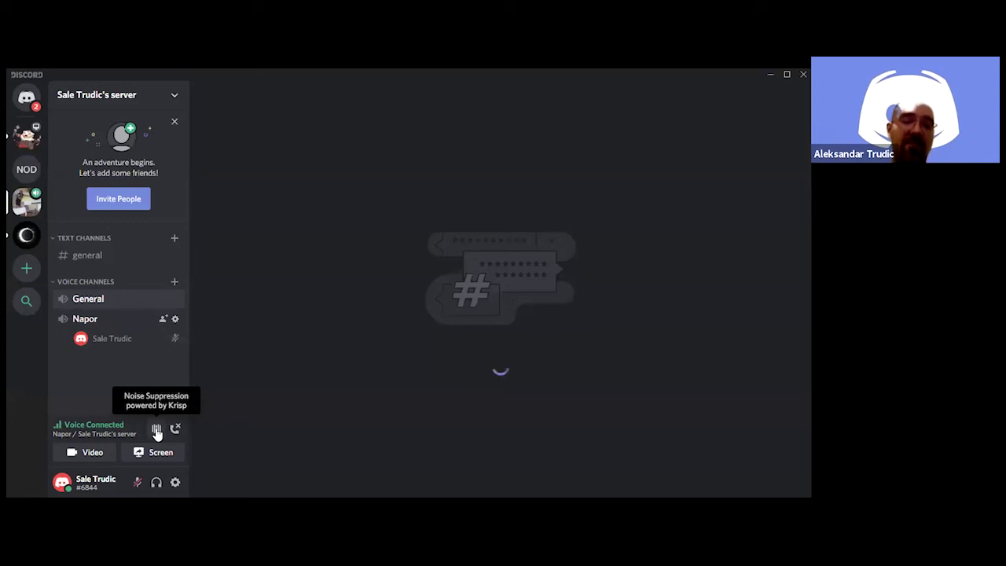
{"action": "left_click", "coordinate": [90, 456]}
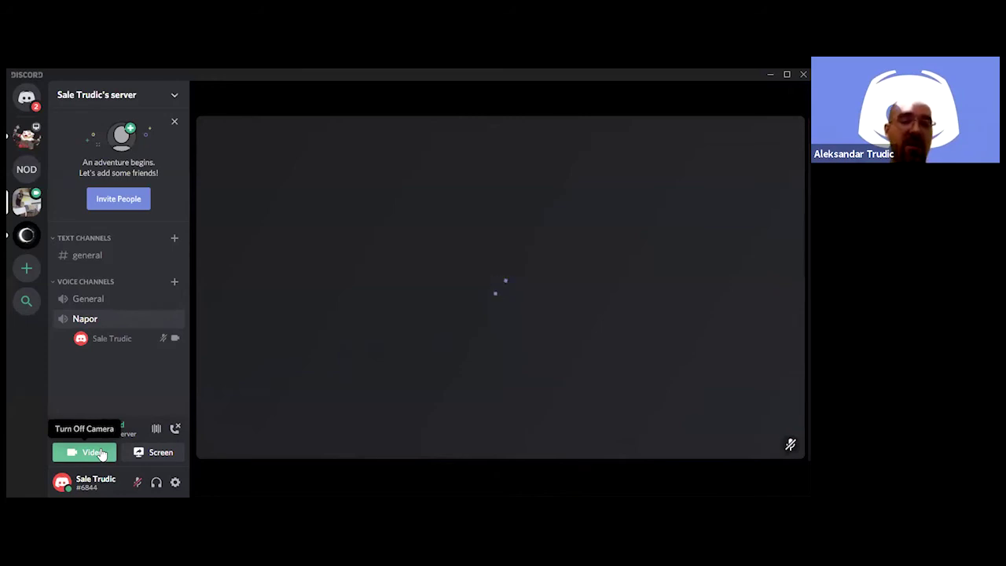
{"action": "left_click", "coordinate": [101, 455]}
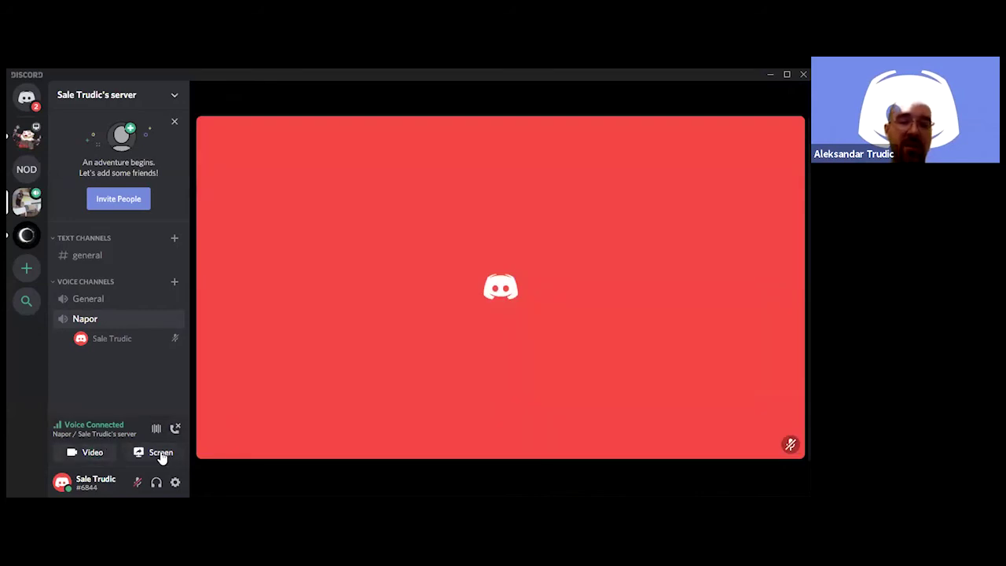
Select the 'NAPOR Discord obuka' window for screen sharing, then close Go Live without streaming
{"action": "left_click", "coordinate": [160, 454]}
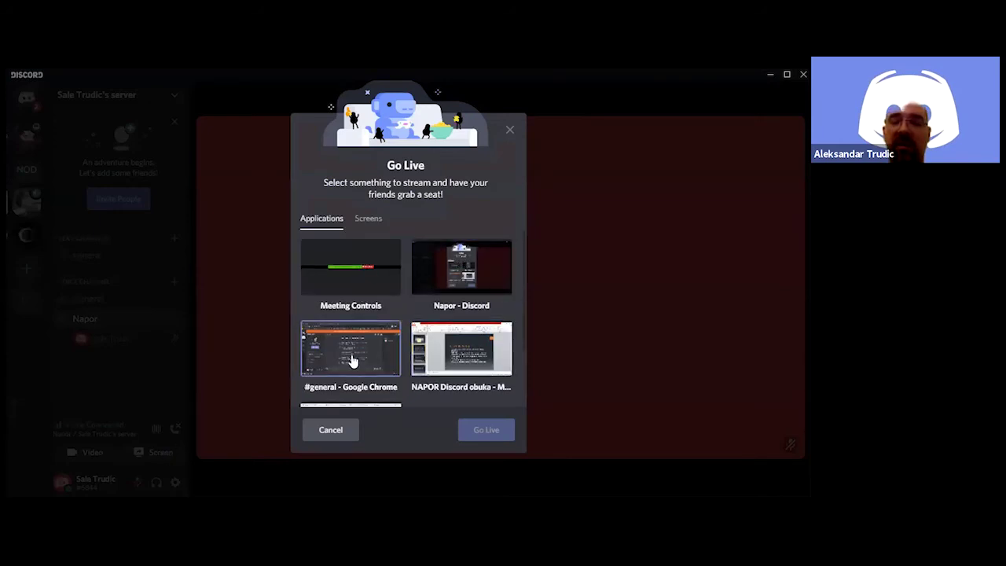
{"action": "scroll", "coordinate": [352, 360], "scroll_direction": "down", "scroll_amount": 2}
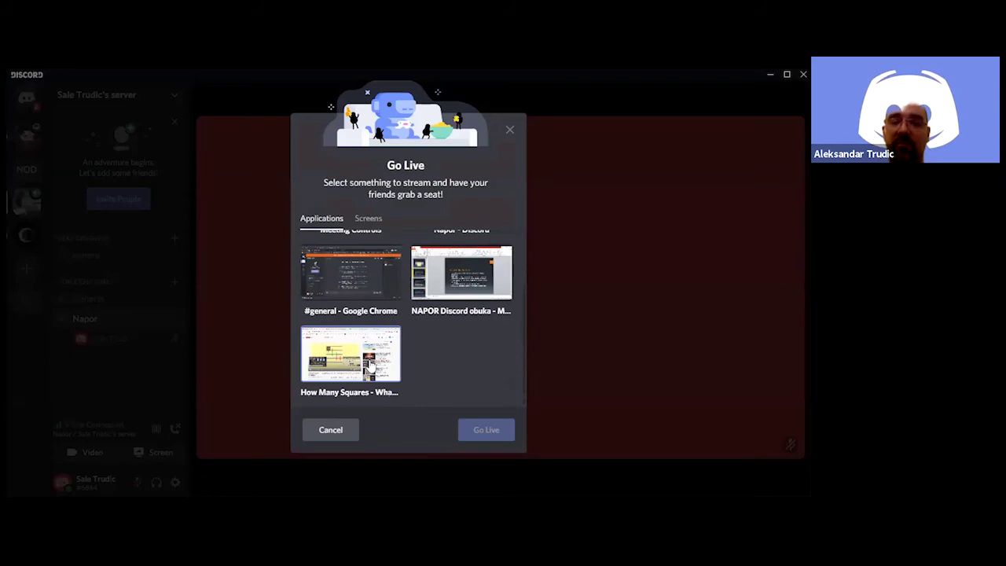
{"action": "scroll", "coordinate": [370, 366], "scroll_direction": "up", "scroll_amount": 2}
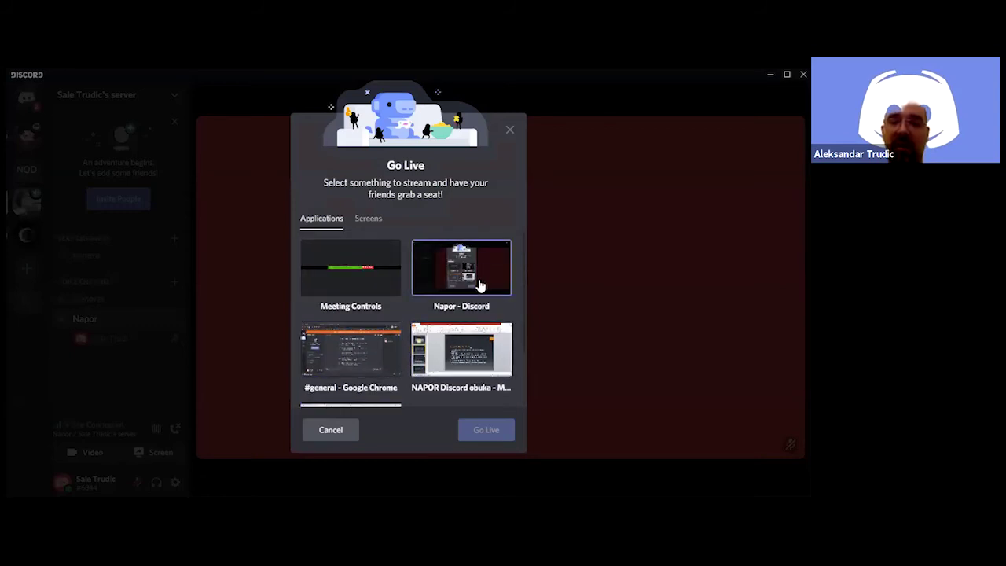
{"action": "left_click", "coordinate": [452, 344]}
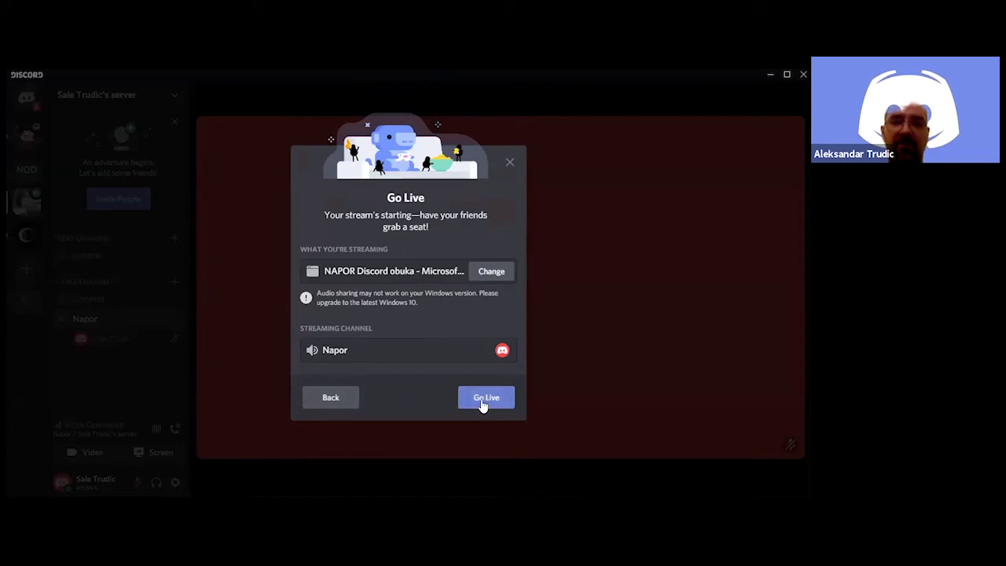
{"action": "left_click", "coordinate": [508, 164]}
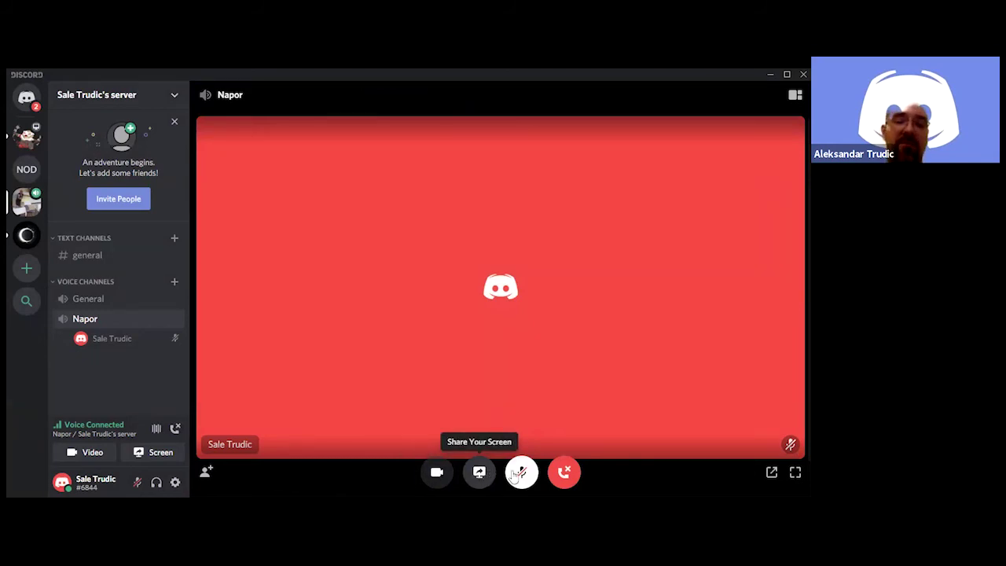
Unmute and re-mute the microphone, then disconnect from the Napor voice call
{"action": "left_click", "coordinate": [523, 474]}
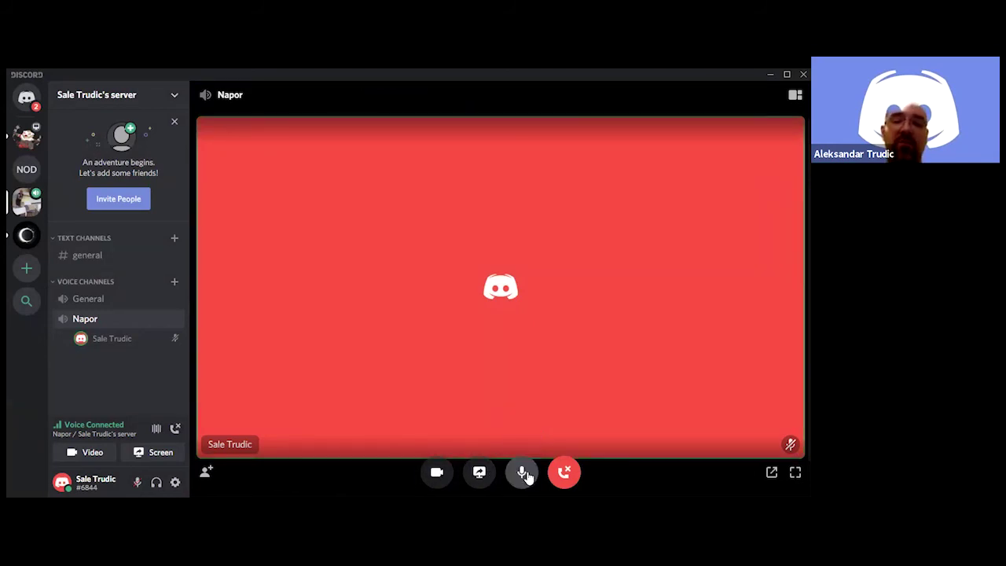
{"action": "left_click", "coordinate": [523, 473]}
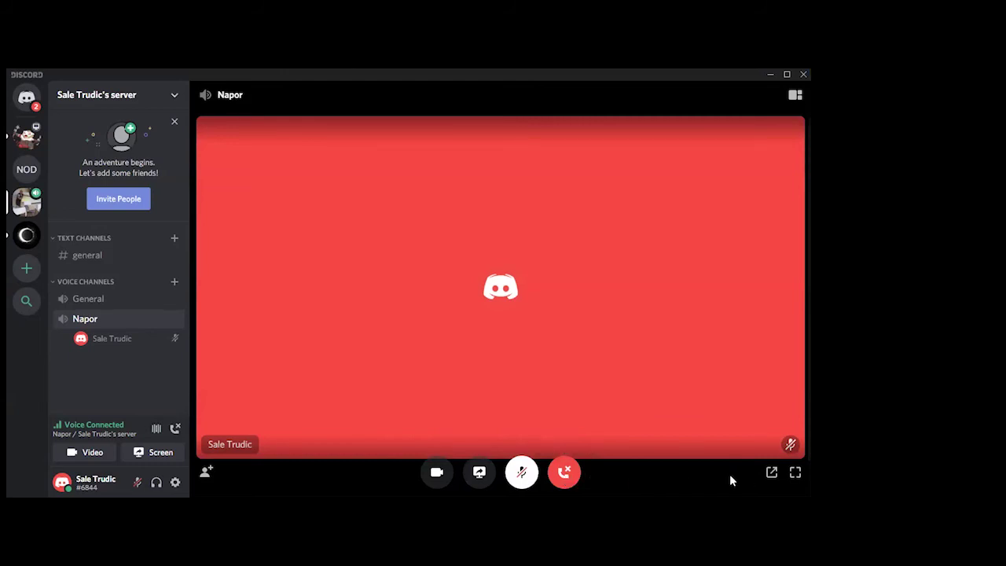
{"action": "left_click", "coordinate": [564, 471]}
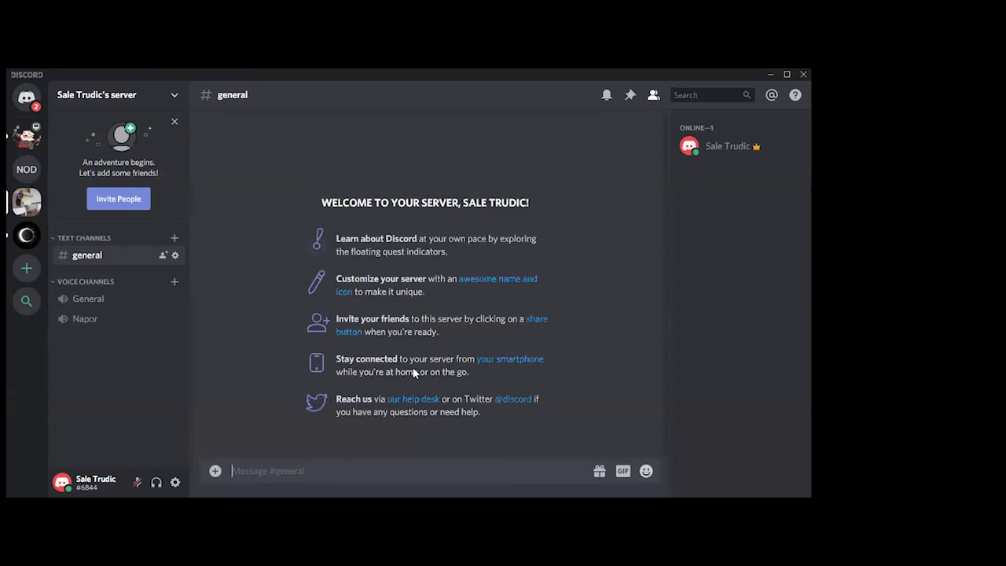
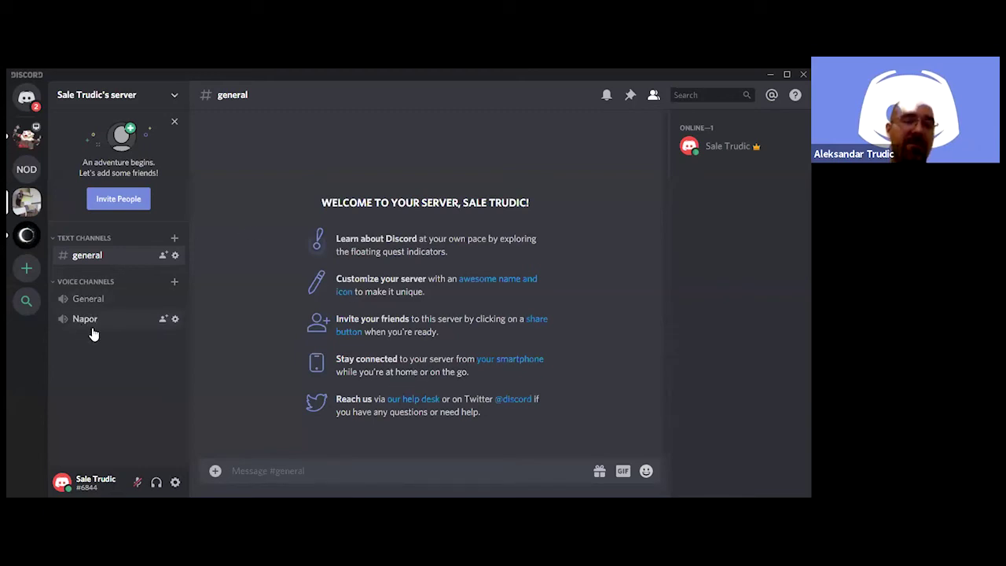
Open user settings and scroll through the Discord Nitro subscription page
{"action": "left_click", "coordinate": [174, 484]}
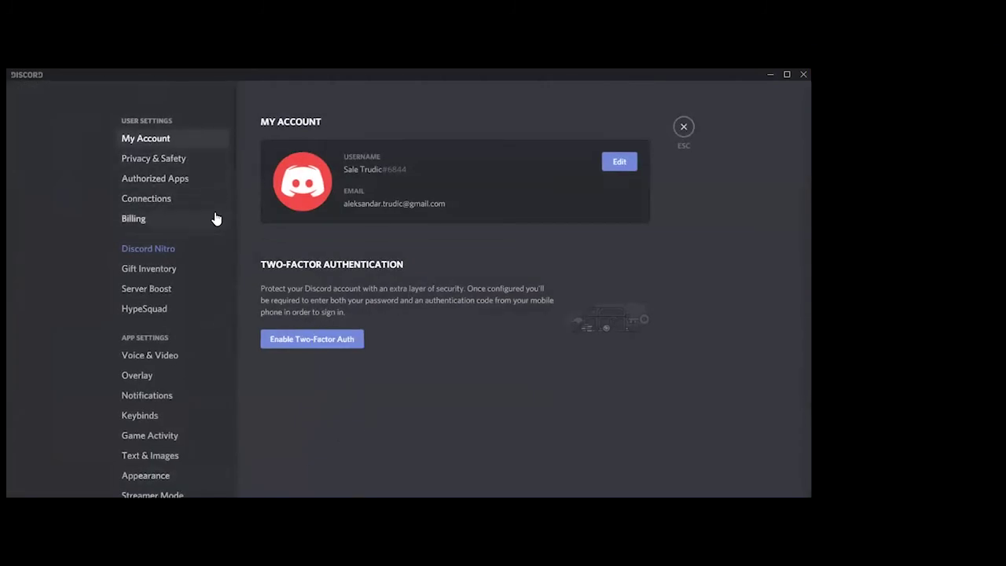
{"action": "left_click", "coordinate": [165, 249]}
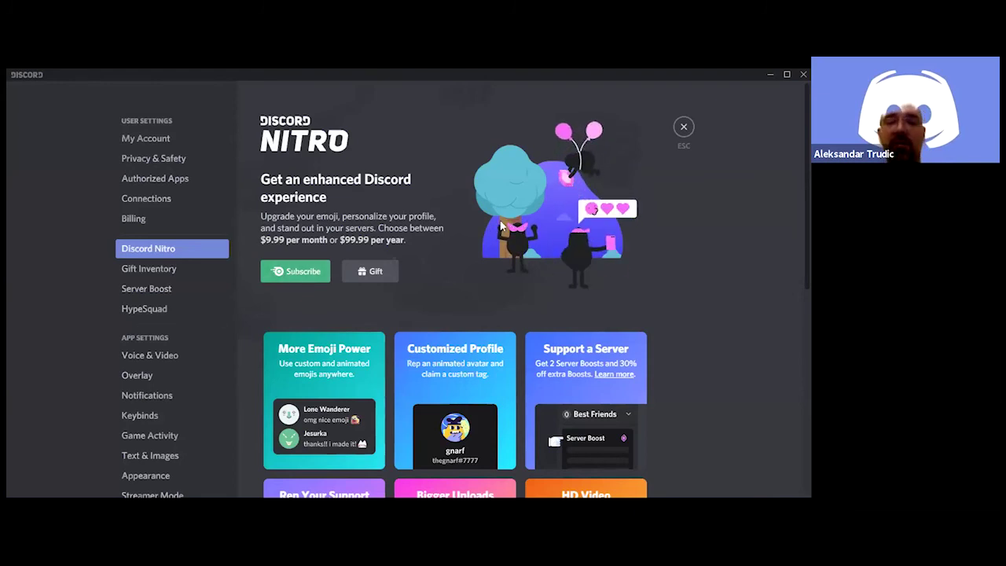
{"action": "scroll", "coordinate": [500, 226], "scroll_direction": "down", "scroll_amount": 3}
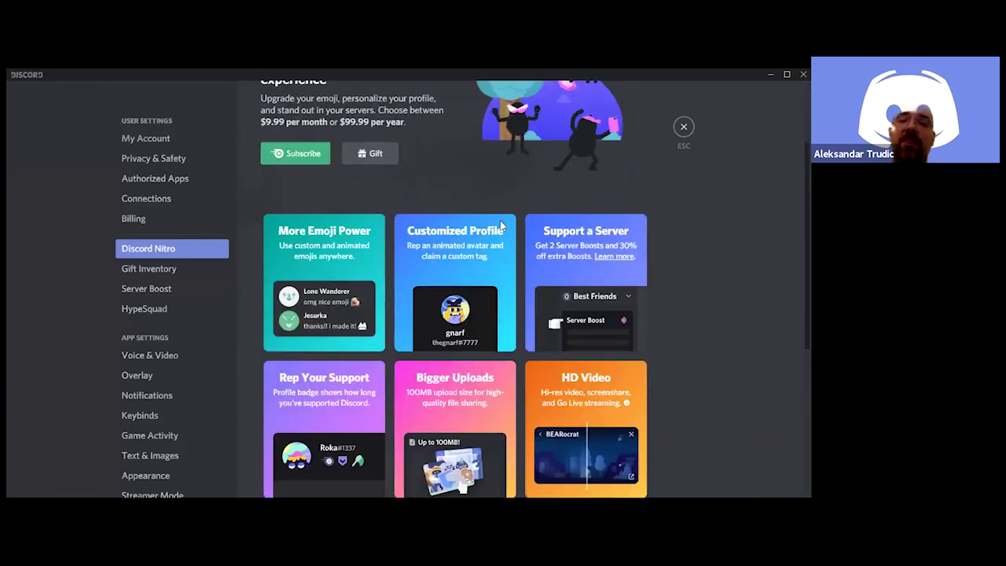
{"action": "scroll", "coordinate": [507, 221], "scroll_direction": "down", "scroll_amount": 3}
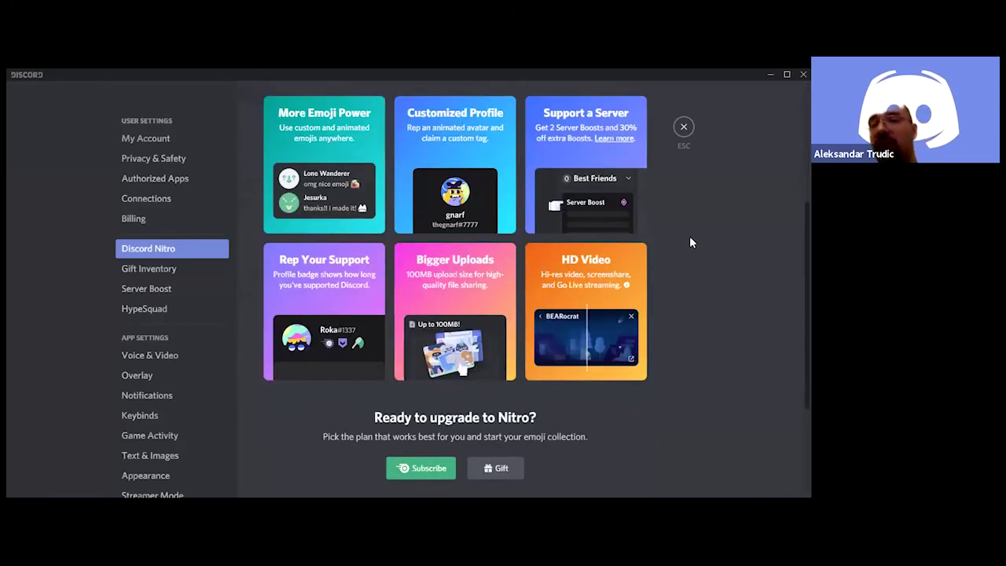
{"action": "scroll", "coordinate": [689, 242], "scroll_direction": "up", "scroll_amount": 6}
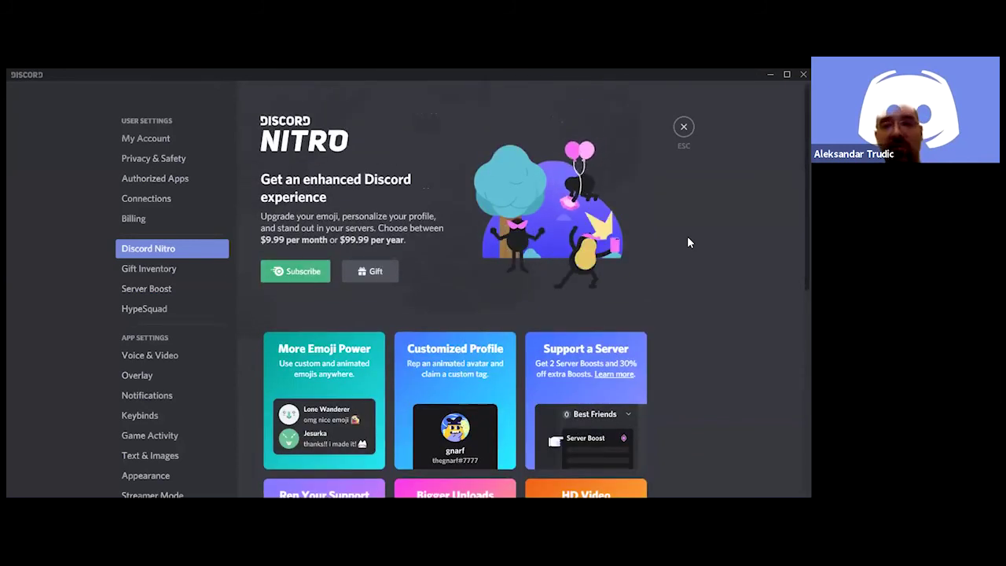
{"action": "scroll", "coordinate": [685, 241], "scroll_direction": "down", "scroll_amount": 5}
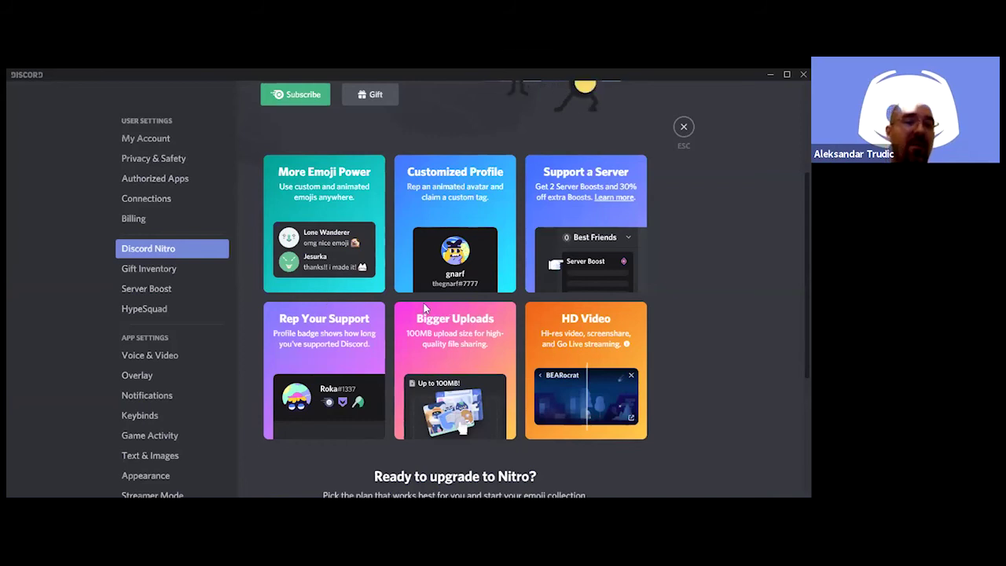
{"action": "scroll", "coordinate": [600, 329], "scroll_direction": "up", "scroll_amount": 3}
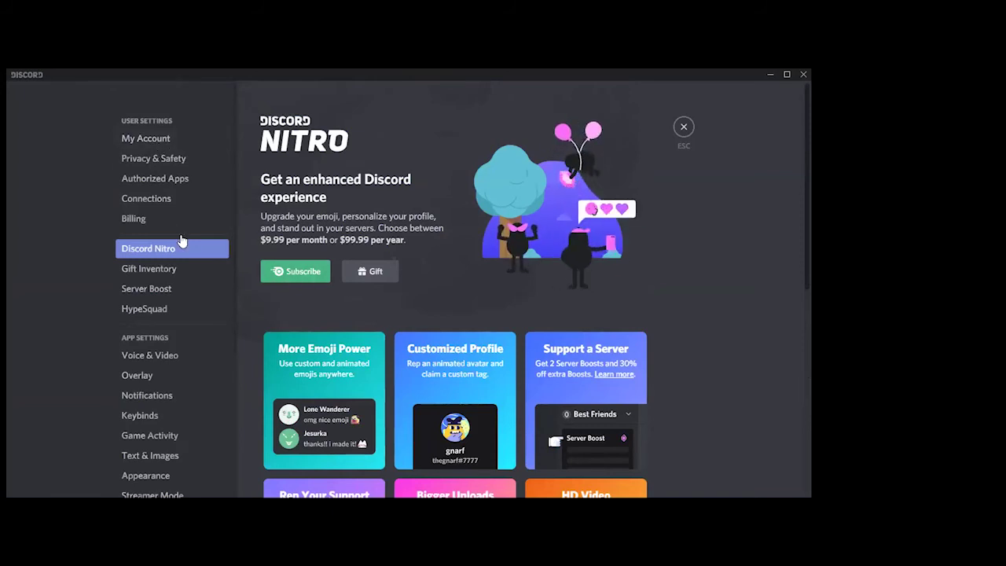
{"action": "scroll", "coordinate": [188, 275], "scroll_direction": "down", "scroll_amount": 5}
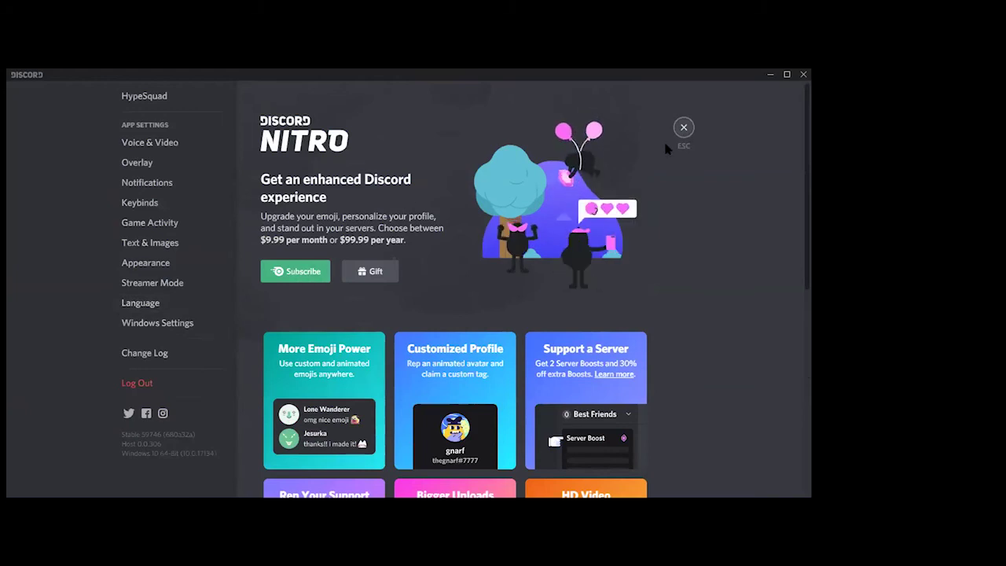
Return to the server and view, then close, its invite-friends window
{"action": "key", "text": "Escape"}
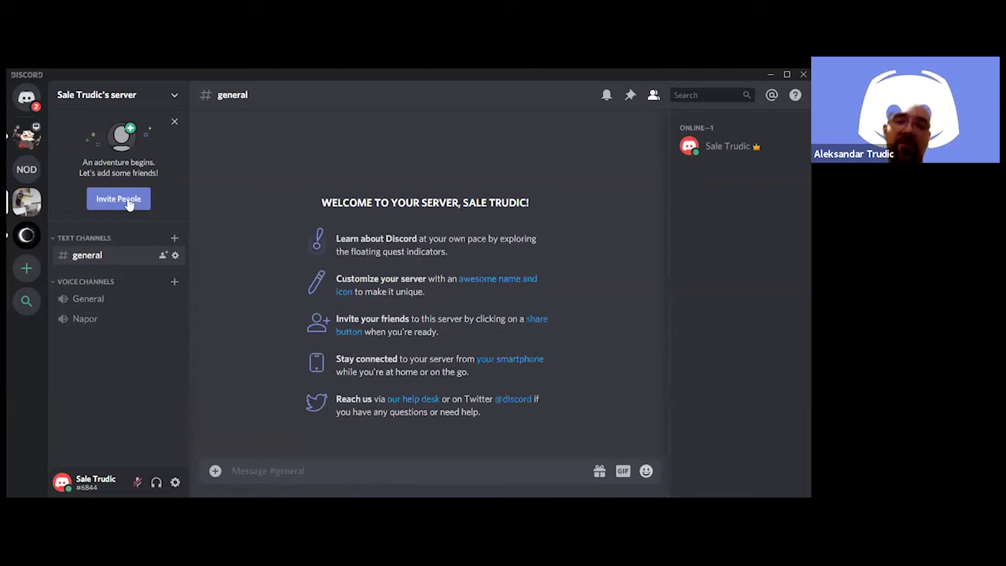
{"action": "left_click", "coordinate": [128, 201]}
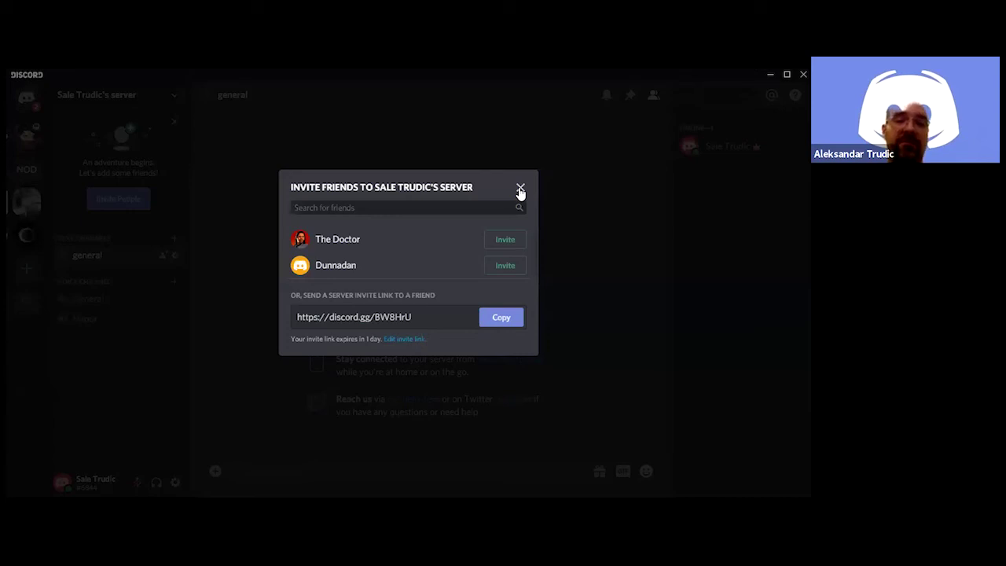
{"action": "left_click", "coordinate": [521, 190]}
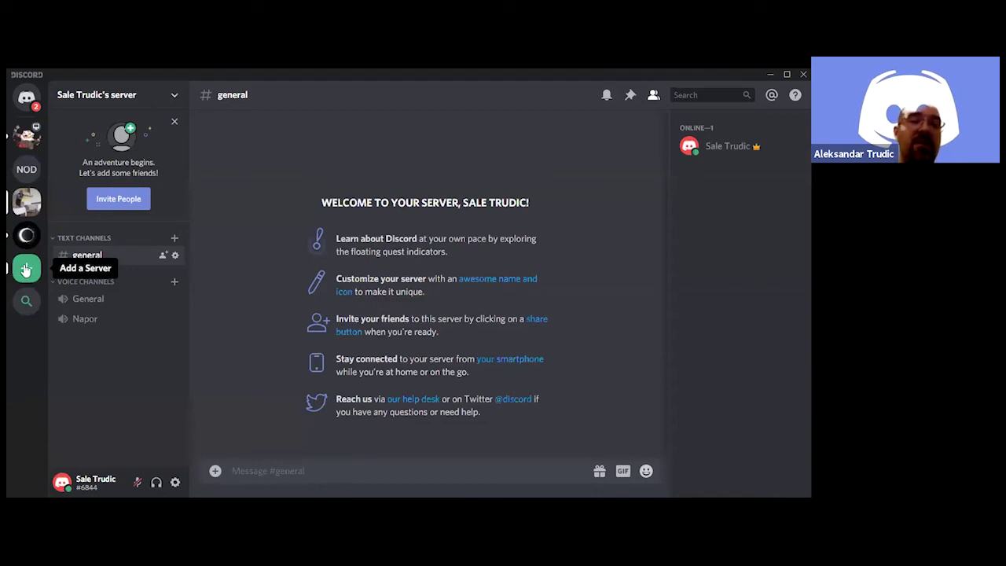
Create a new server named 'PopCorn' and dismiss its invite-friends prompt
{"action": "left_click", "coordinate": [26, 270]}
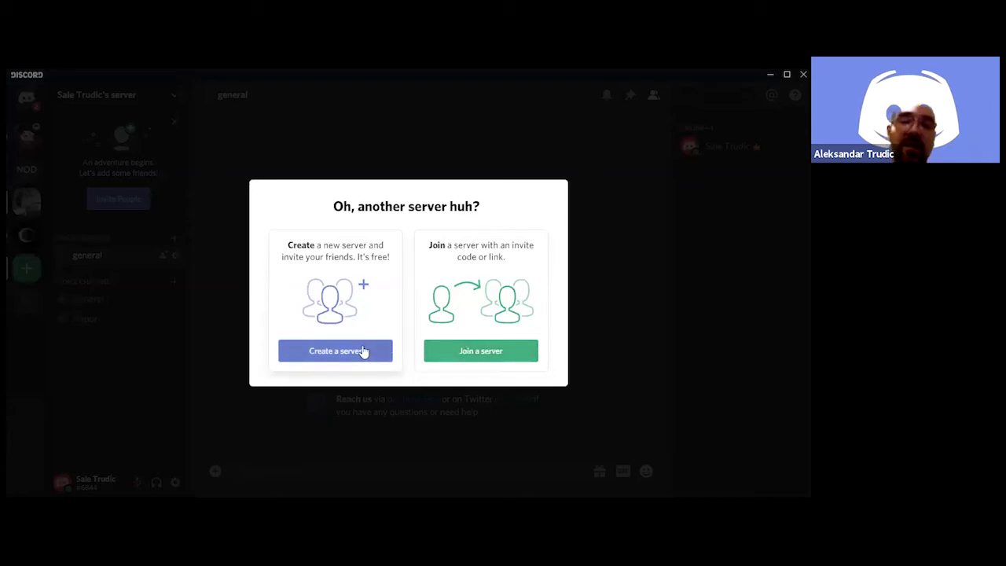
{"action": "left_click", "coordinate": [322, 353]}
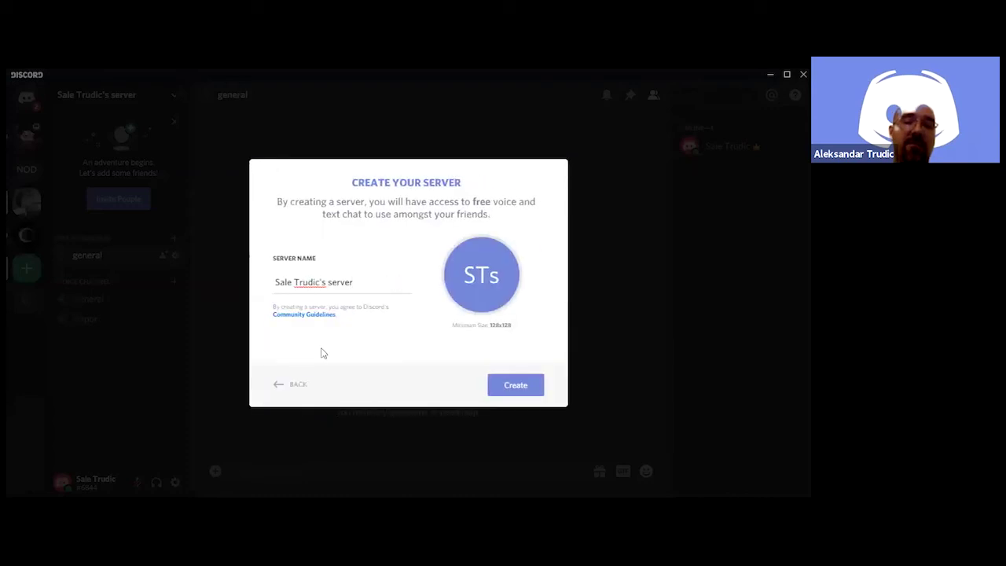
{"action": "triple_click", "coordinate": [365, 279]}
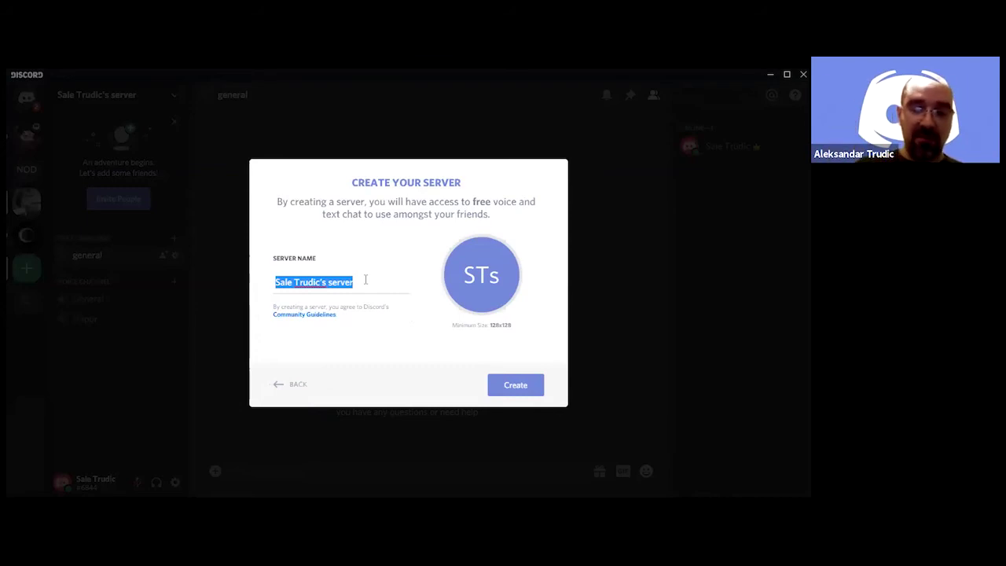
{"action": "type", "text": "PopCorn"}
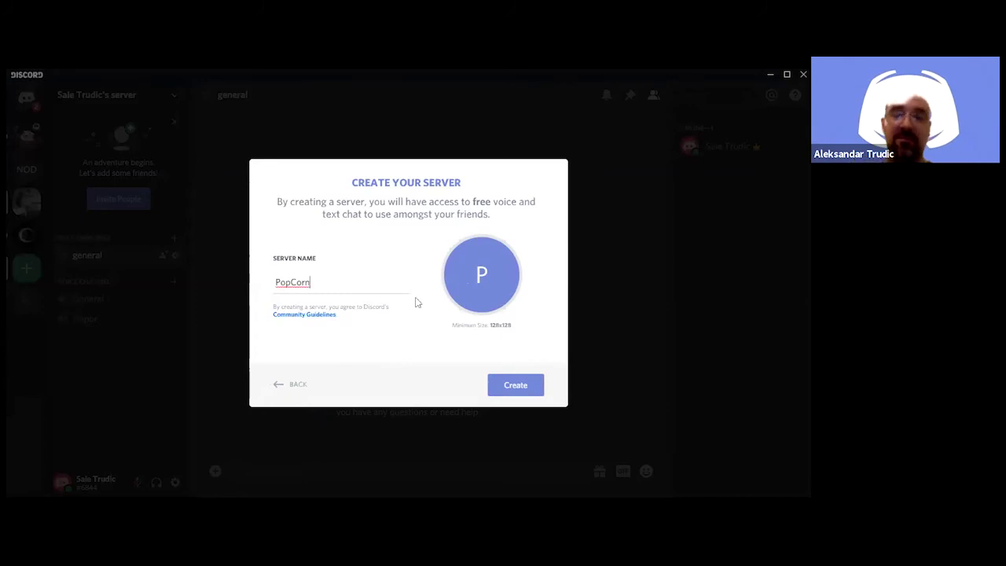
{"action": "left_click", "coordinate": [518, 388]}
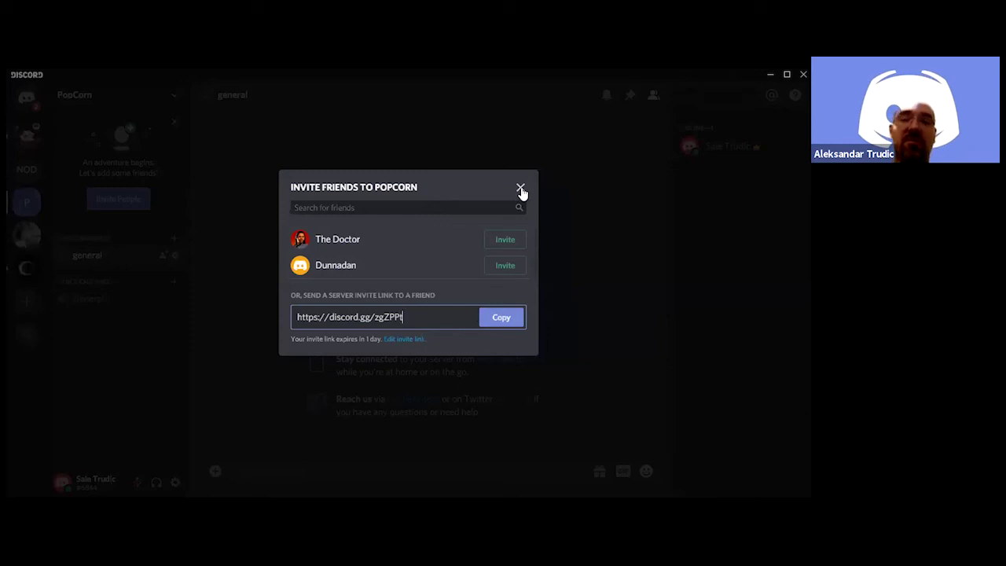
{"action": "left_click", "coordinate": [521, 189]}
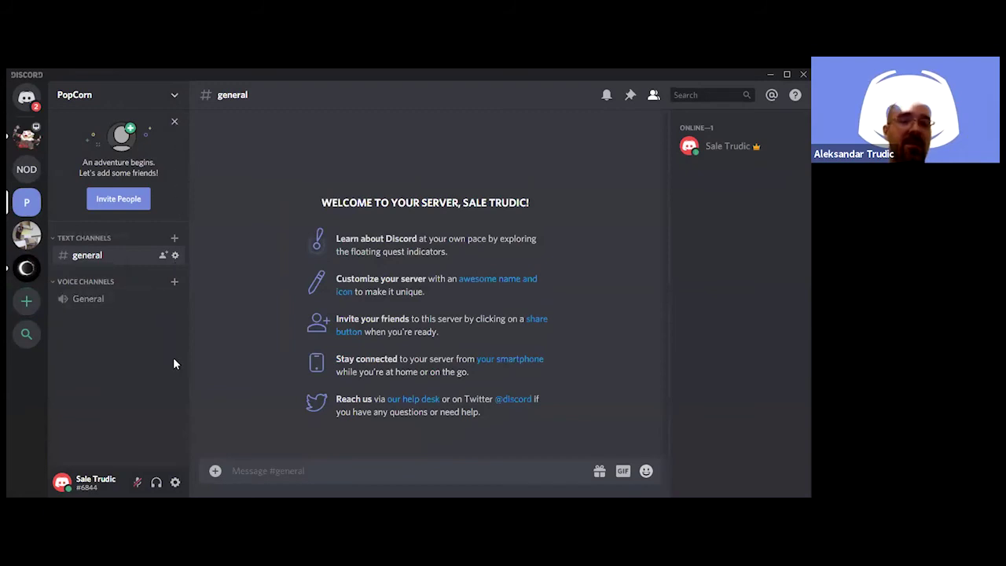
Open User Settings on My Account and select the account's username text
{"action": "left_click", "coordinate": [176, 484]}
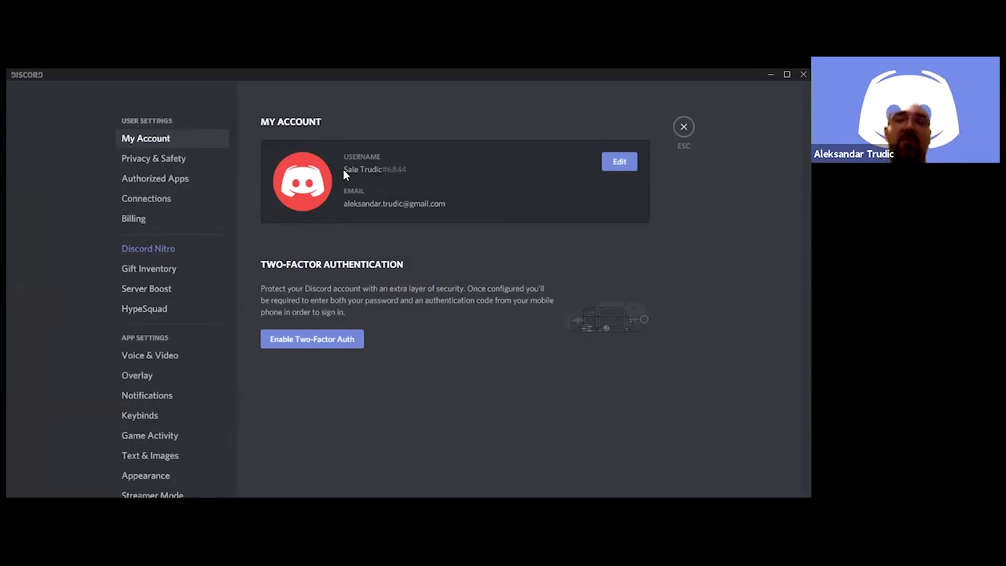
{"action": "left_click_drag", "start_coordinate": [343, 168], "coordinate": [407, 169]}
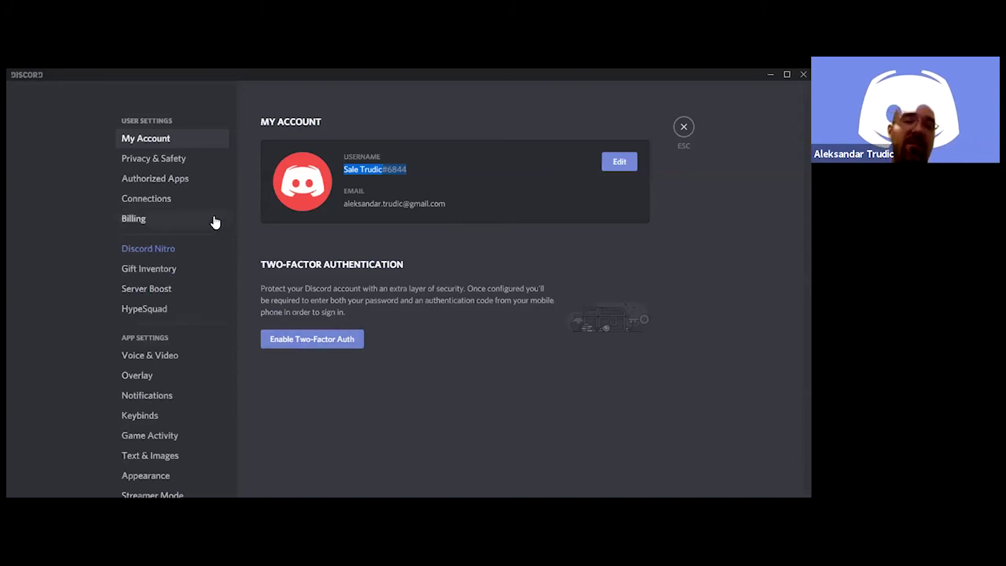
Scroll through the Privacy & Safety settings, then go to Authorized Apps
{"action": "left_click", "coordinate": [169, 161]}
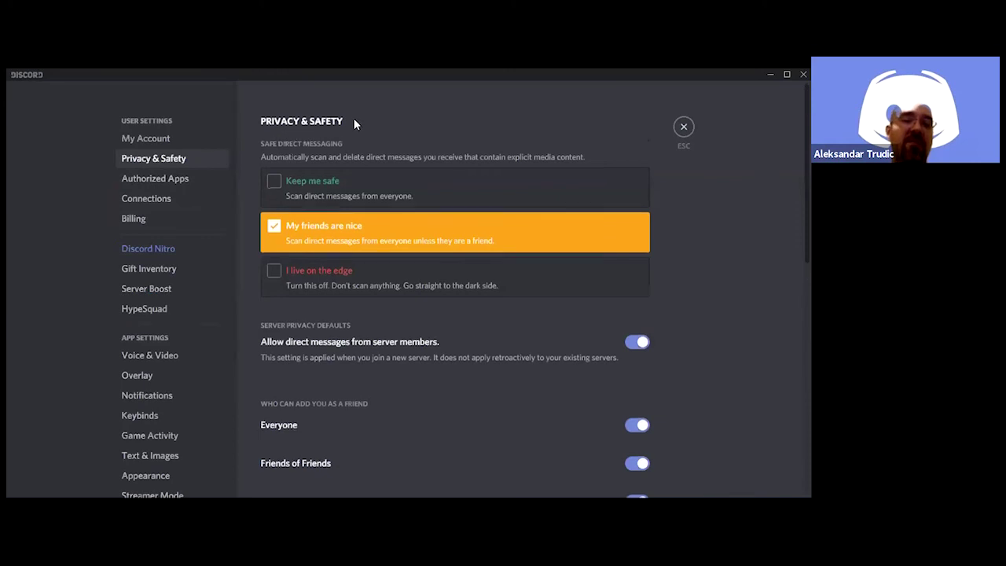
{"action": "scroll", "coordinate": [355, 126], "scroll_direction": "down", "scroll_amount": 1}
{"action": "scroll", "coordinate": [359, 129], "scroll_direction": "up", "scroll_amount": 1}
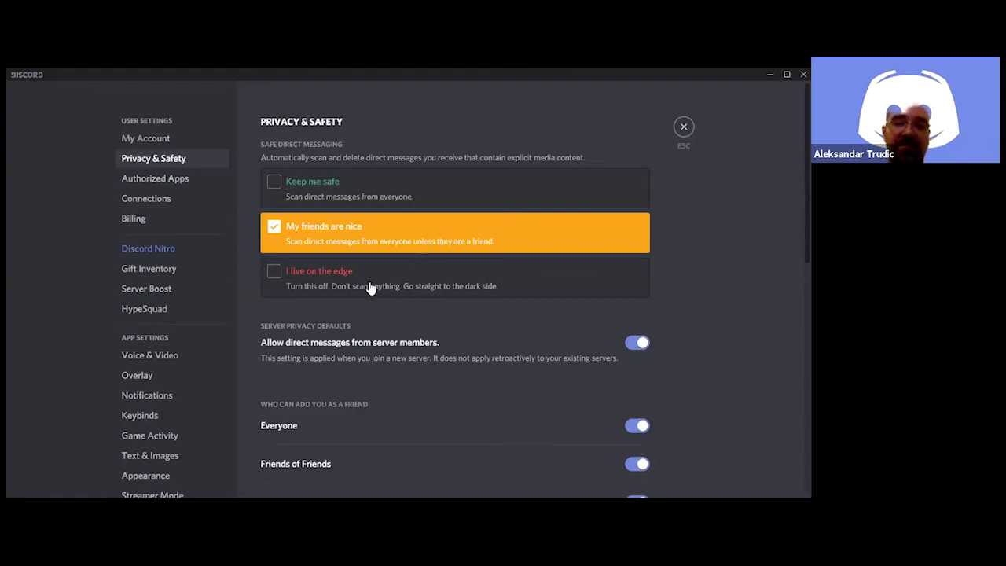
{"action": "scroll", "coordinate": [384, 313], "scroll_direction": "down", "scroll_amount": 1}
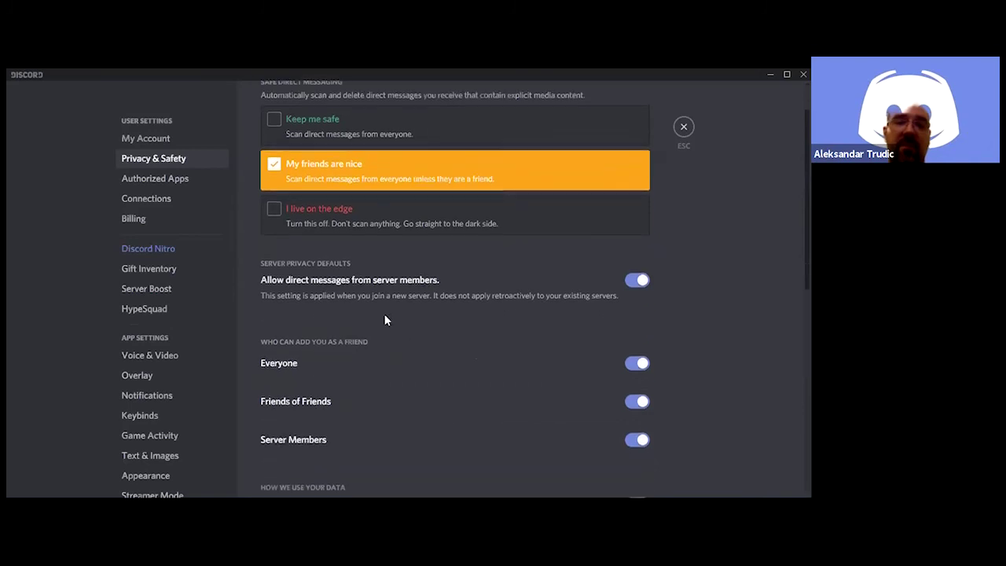
{"action": "scroll", "coordinate": [385, 317], "scroll_direction": "down", "scroll_amount": 1}
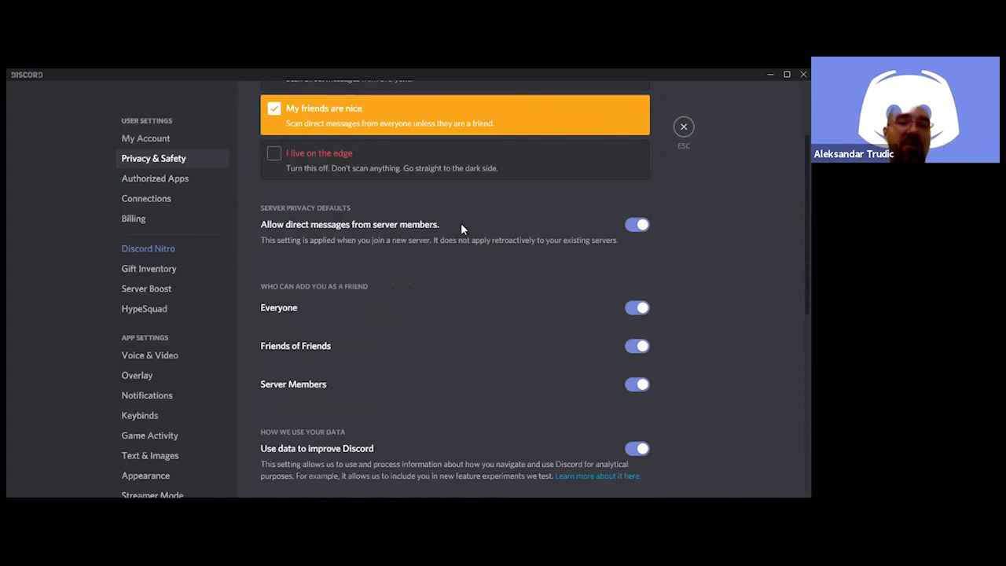
{"action": "scroll", "coordinate": [491, 228], "scroll_direction": "down", "scroll_amount": 3}
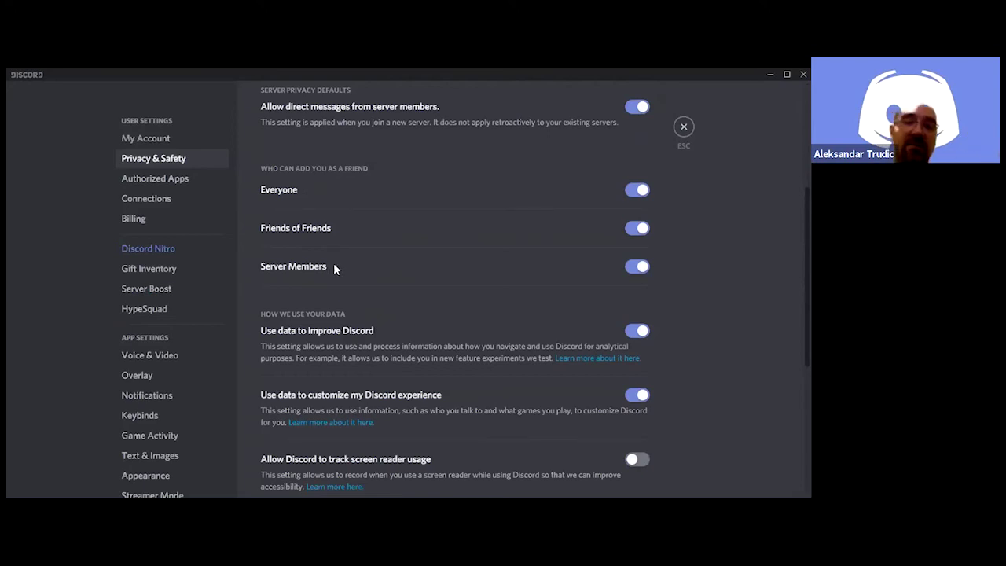
{"action": "scroll", "coordinate": [335, 266], "scroll_direction": "down", "scroll_amount": 1}
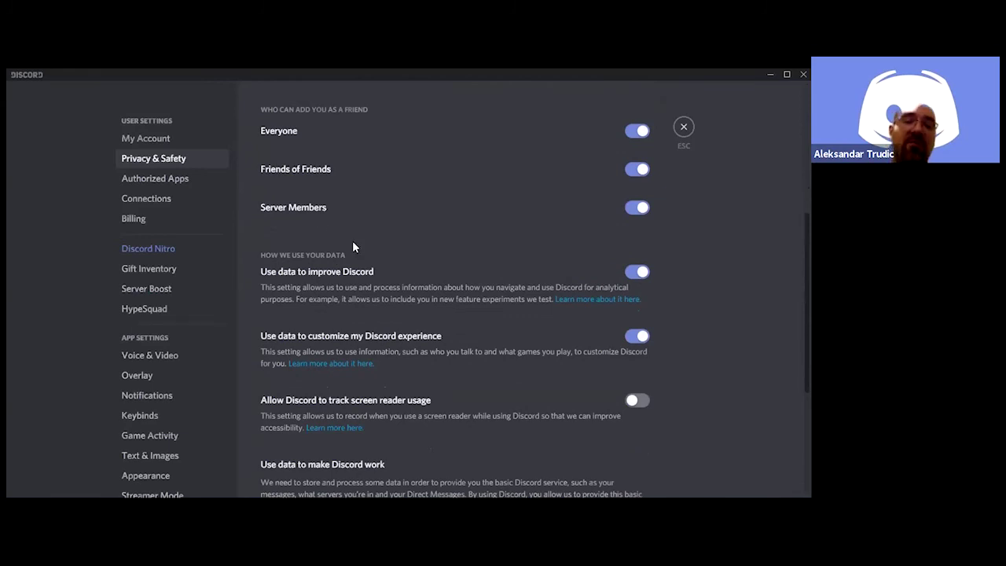
{"action": "scroll", "coordinate": [355, 247], "scroll_direction": "down", "scroll_amount": 1}
{"action": "scroll", "coordinate": [359, 233], "scroll_direction": "down", "scroll_amount": 3}
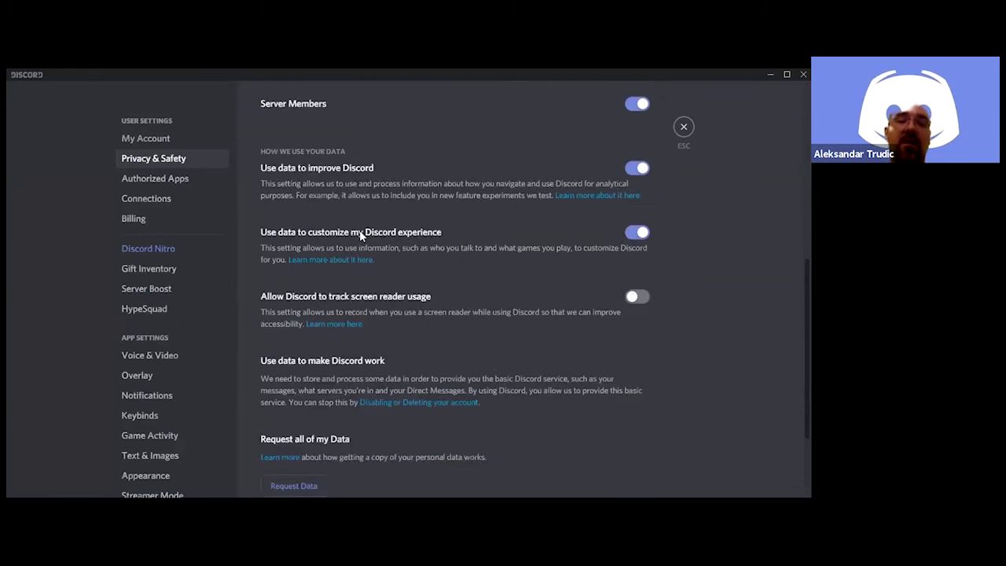
{"action": "scroll", "coordinate": [333, 326], "scroll_direction": "up", "scroll_amount": 3}
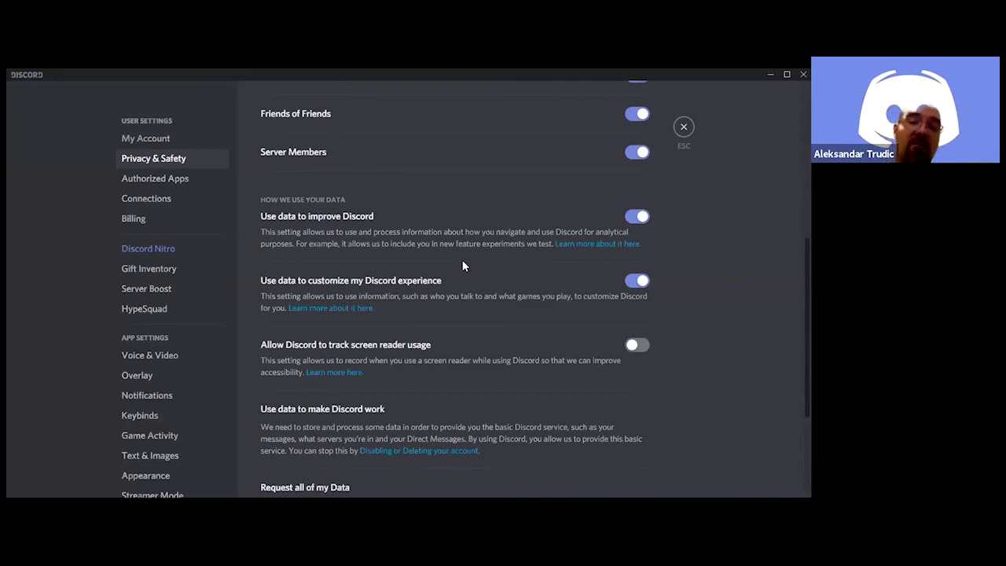
{"action": "left_click", "coordinate": [174, 187]}
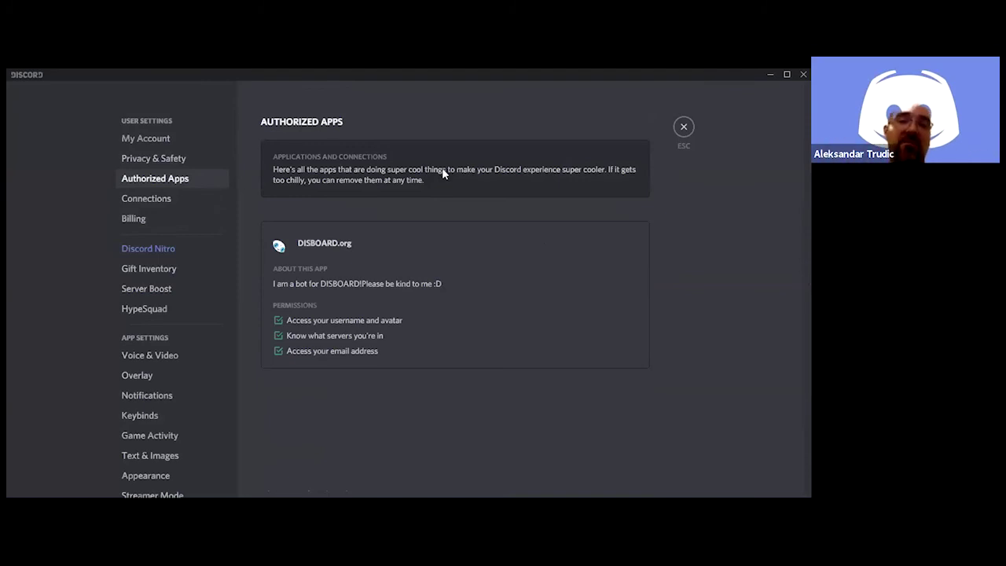
Check the DISBOARD.org app's Deauthorize option, then go to the Connections page
{"action": "mouse_move", "coordinate": [334, 236]}
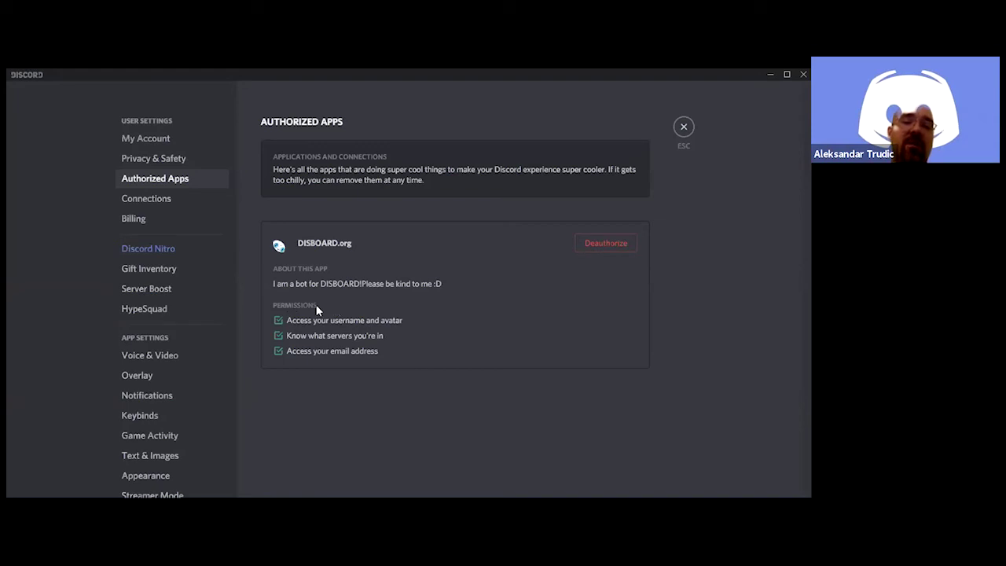
{"action": "left_click", "coordinate": [149, 201]}
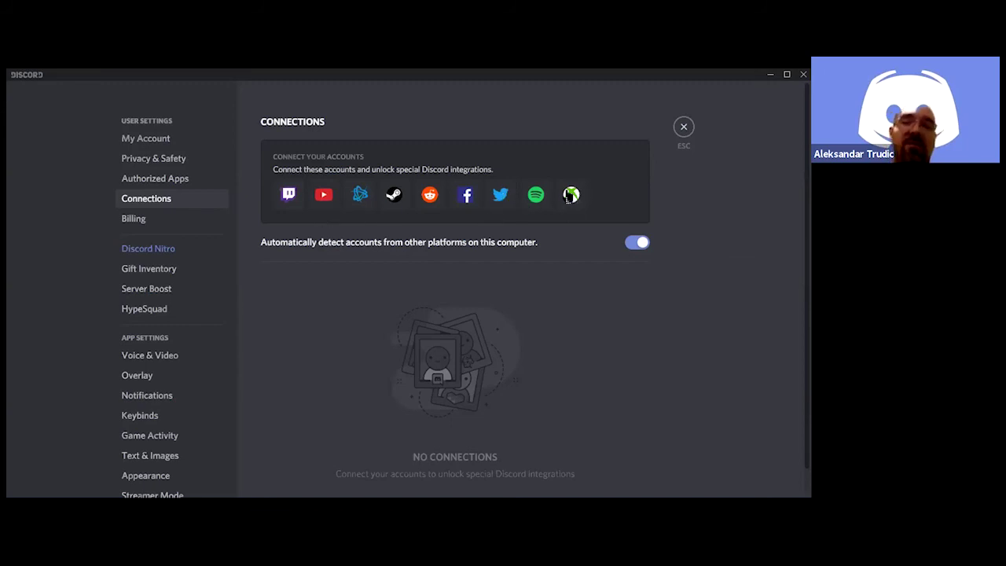
Go from Connections to the Billing settings page
{"action": "left_click", "coordinate": [131, 220]}
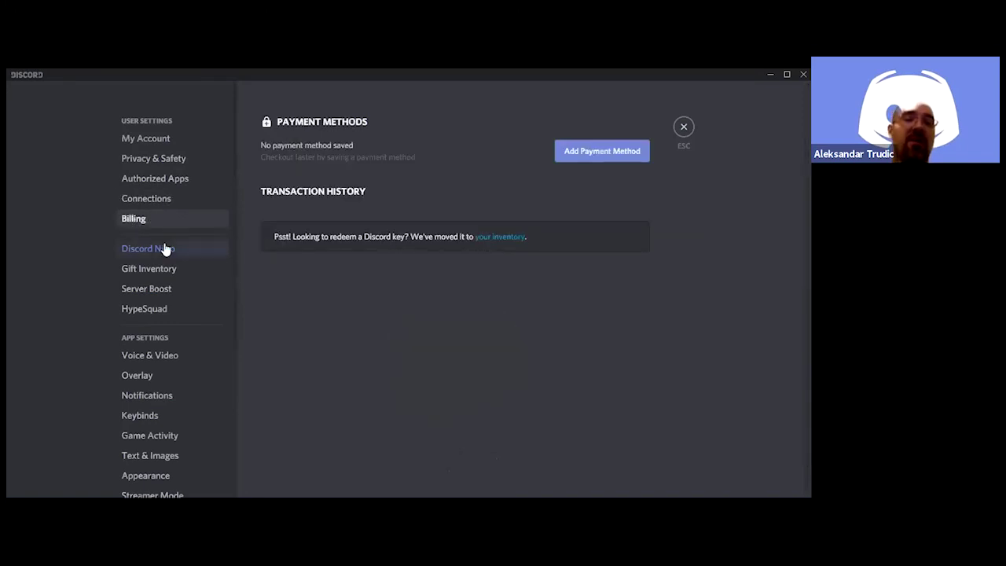
View the Gift Inventory page, then go to the Server Boost page
{"action": "scroll", "coordinate": [165, 249], "scroll_direction": "down", "scroll_amount": 2}
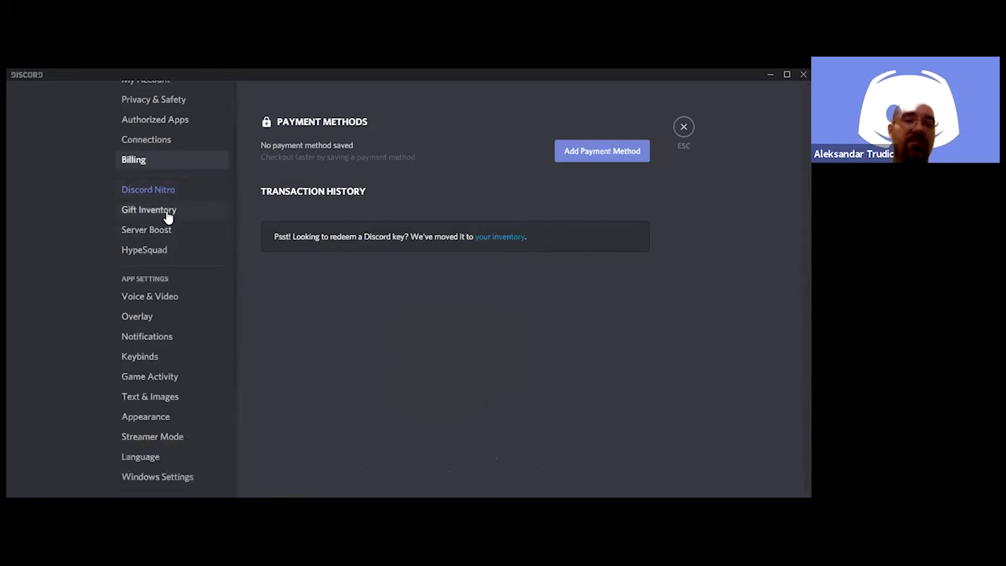
{"action": "left_click", "coordinate": [166, 210]}
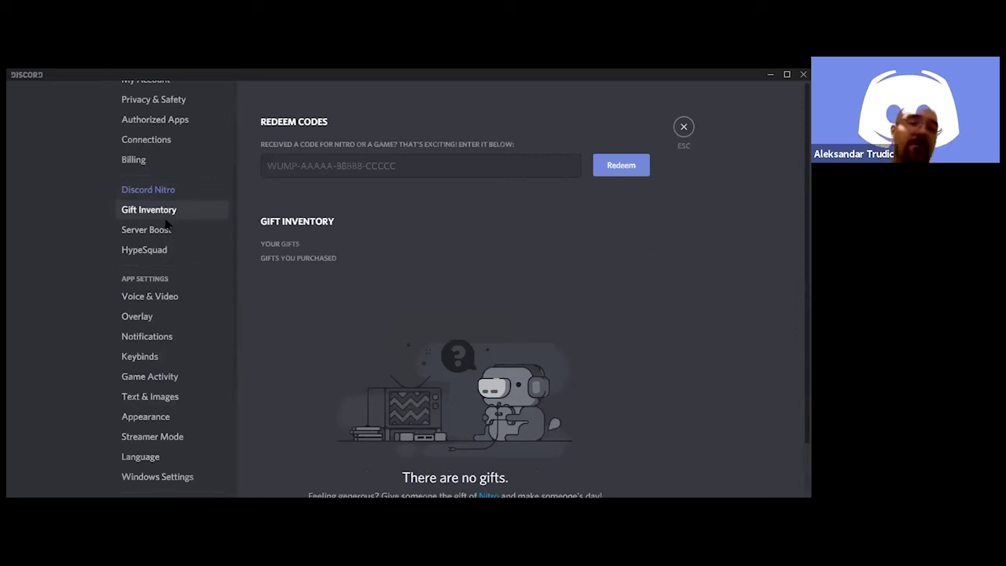
{"action": "left_click", "coordinate": [162, 229]}
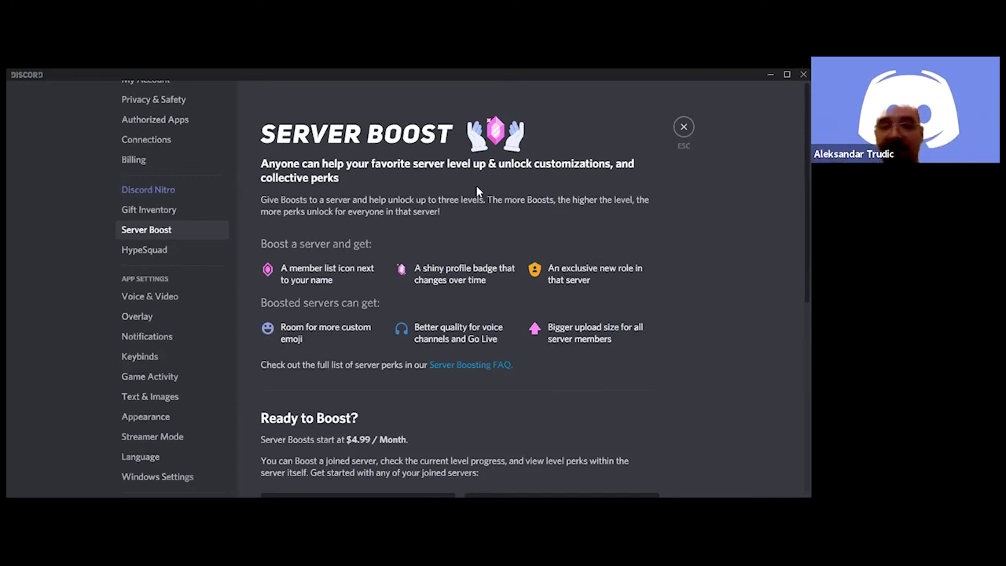
Scroll down to the joined servers' boost cards, then go to HypeSquad
{"action": "scroll", "coordinate": [397, 377], "scroll_direction": "down", "scroll_amount": 3}
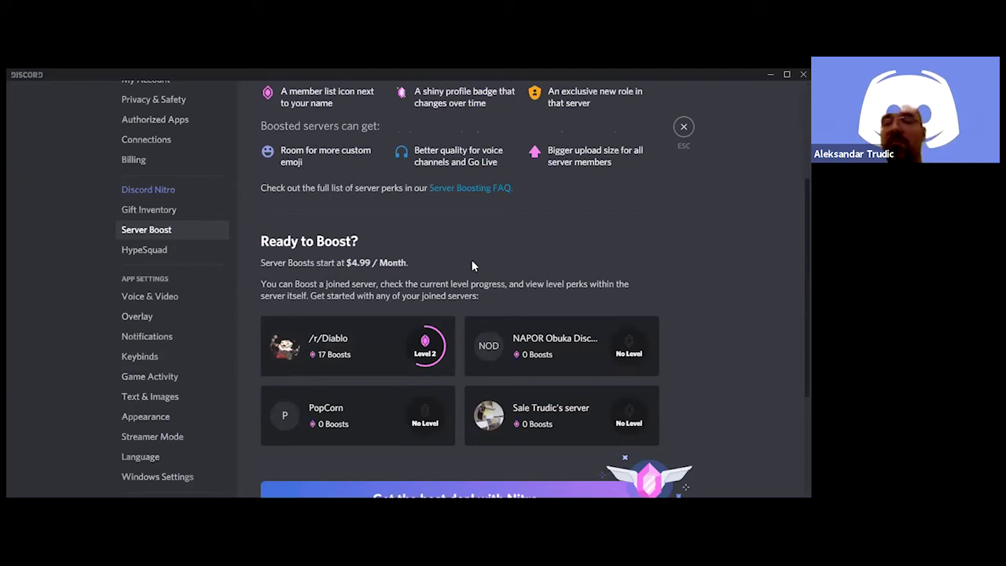
{"action": "scroll", "coordinate": [473, 267], "scroll_direction": "down", "scroll_amount": 1}
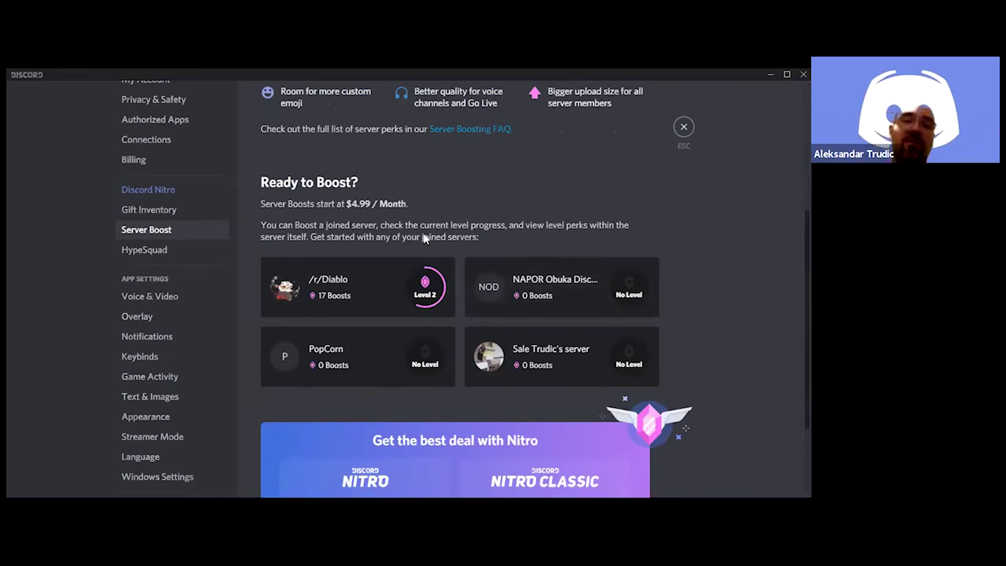
{"action": "left_click", "coordinate": [139, 252]}
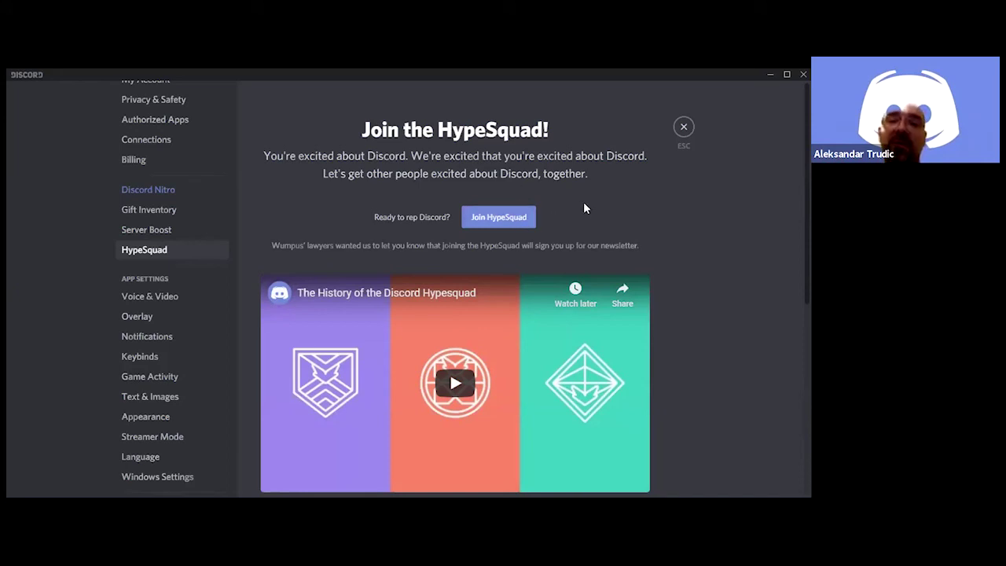
{"action": "scroll", "coordinate": [585, 208], "scroll_direction": "down", "scroll_amount": 3}
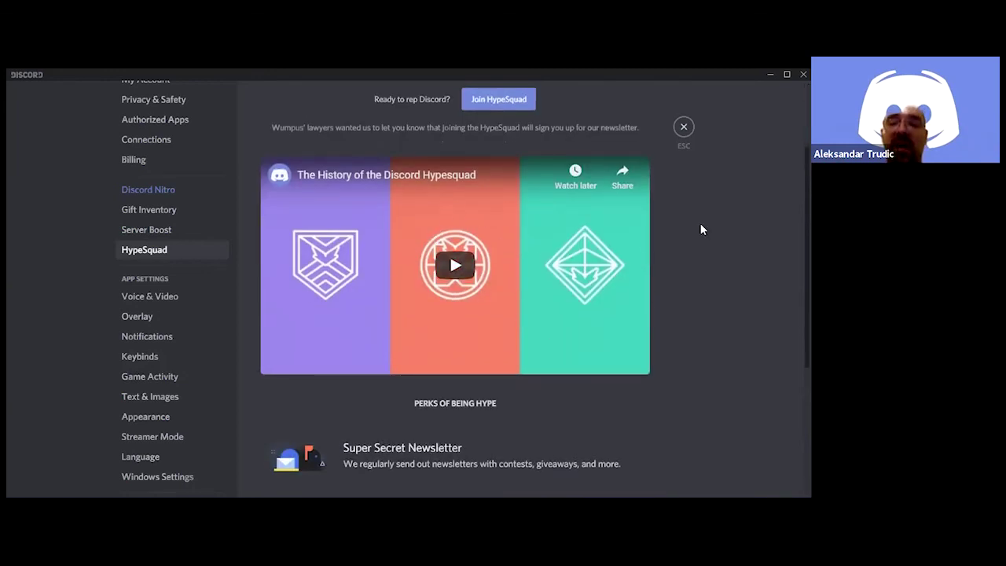
{"action": "scroll", "coordinate": [701, 227], "scroll_direction": "down", "scroll_amount": 4}
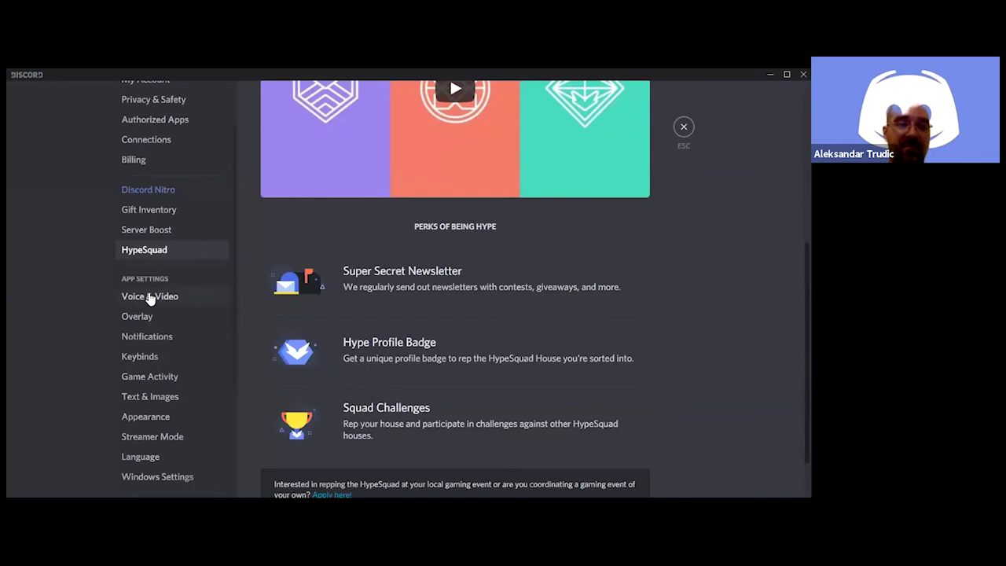
Open Voice & Video, keep Default as input device, and run a microphone test
{"action": "left_click", "coordinate": [150, 297]}
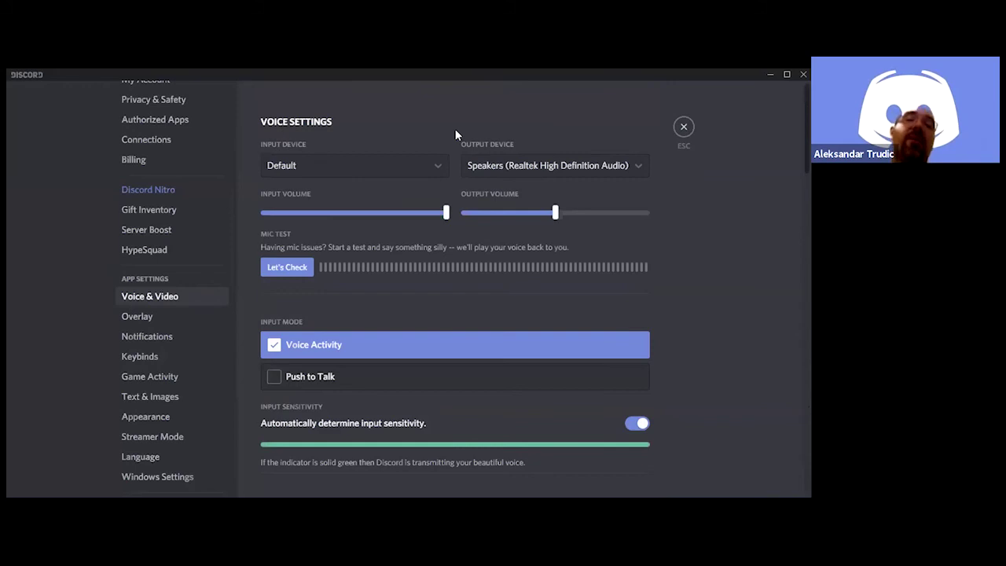
{"action": "left_click", "coordinate": [372, 166]}
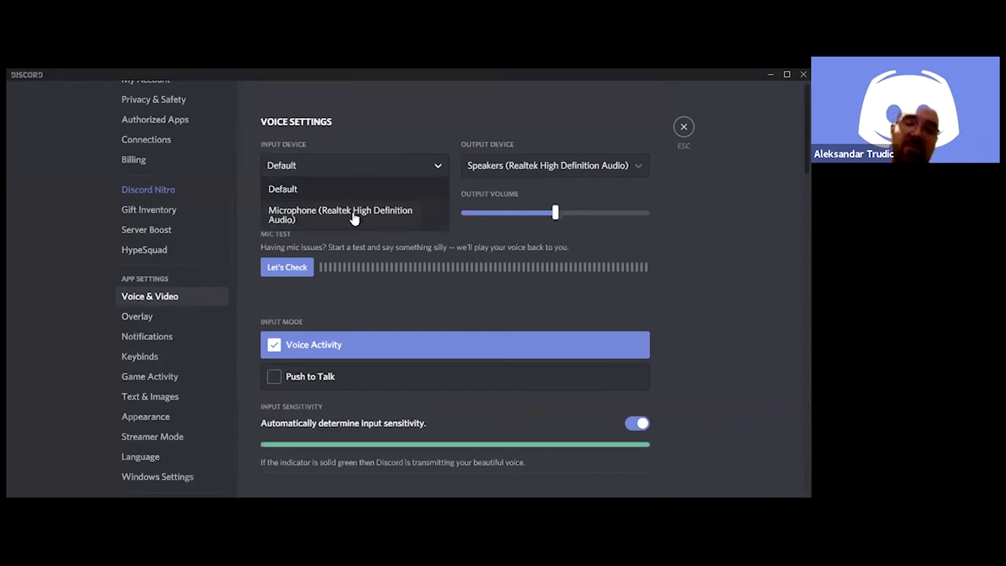
{"action": "left_click", "coordinate": [351, 189]}
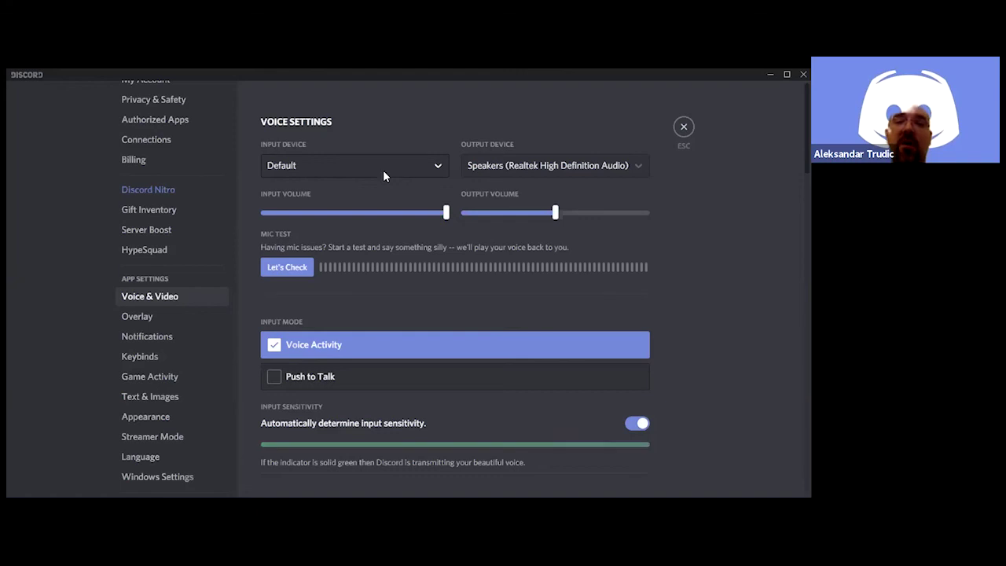
{"action": "mouse_move", "coordinate": [445, 213]}
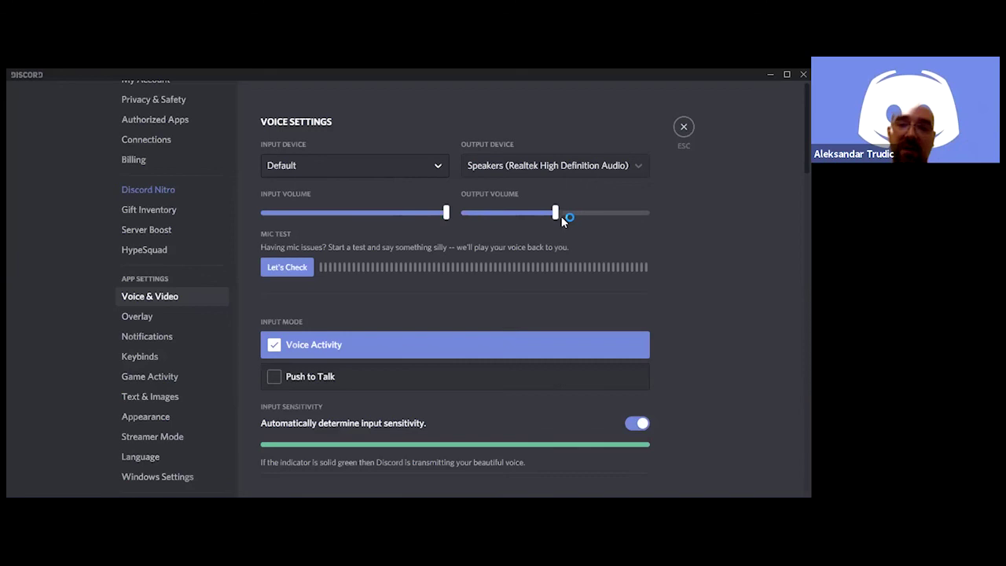
{"action": "mouse_move", "coordinate": [554, 214]}
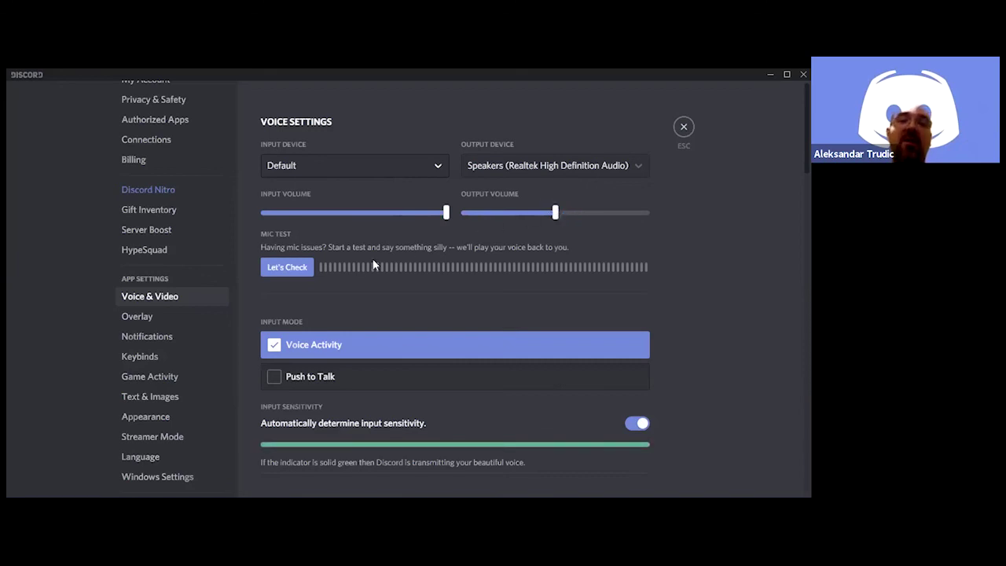
{"action": "left_click", "coordinate": [298, 267]}
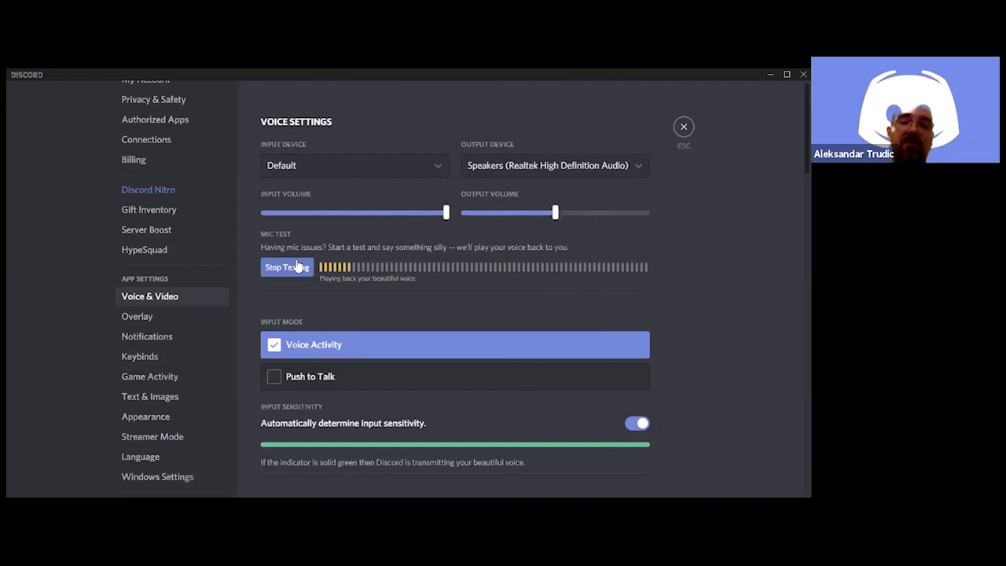
{"action": "left_click", "coordinate": [298, 268]}
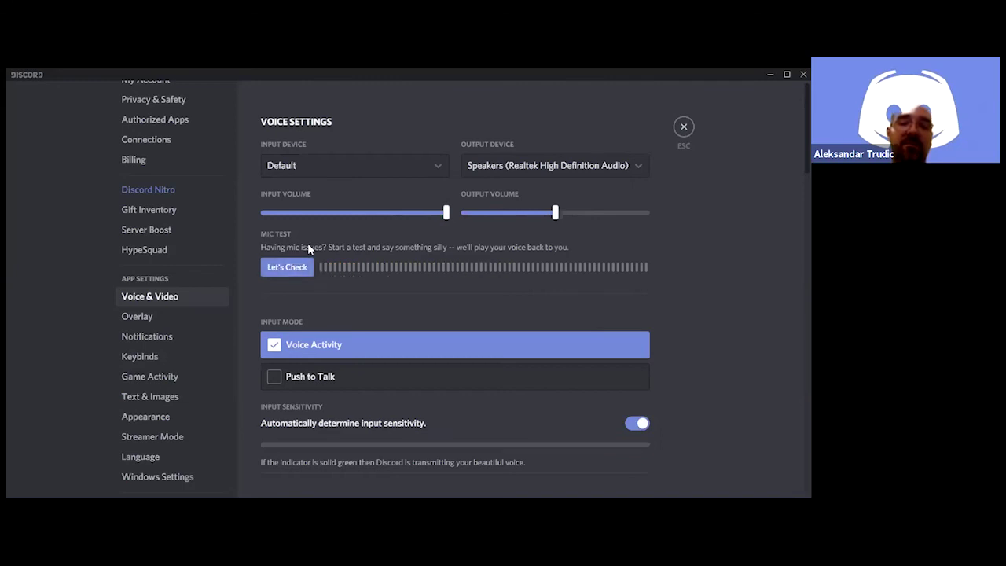
{"action": "scroll", "coordinate": [307, 243], "scroll_direction": "down", "scroll_amount": 3}
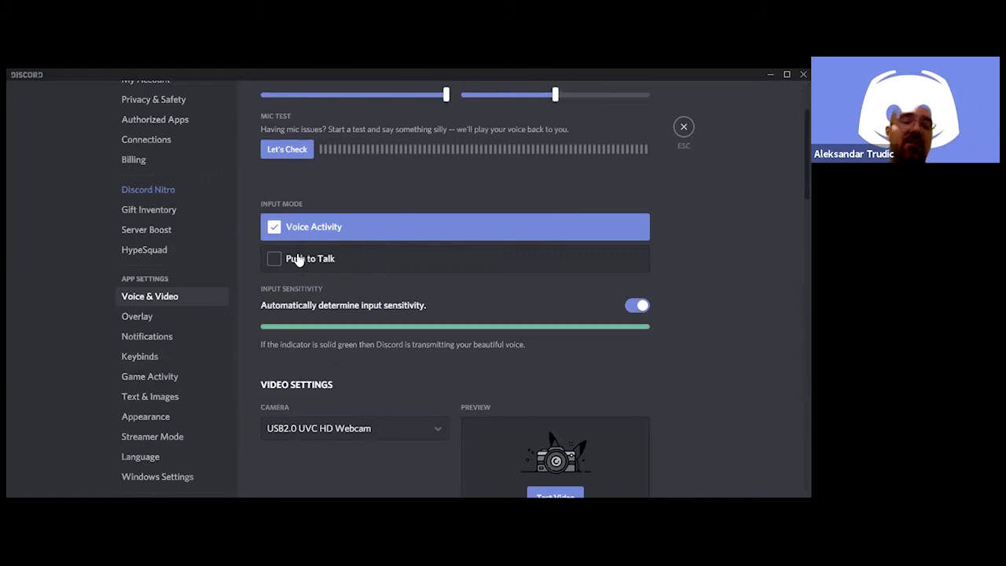
Try Voice Activity, settle on Push to Talk input mode, then go to Overlay
{"action": "left_click", "coordinate": [300, 260]}
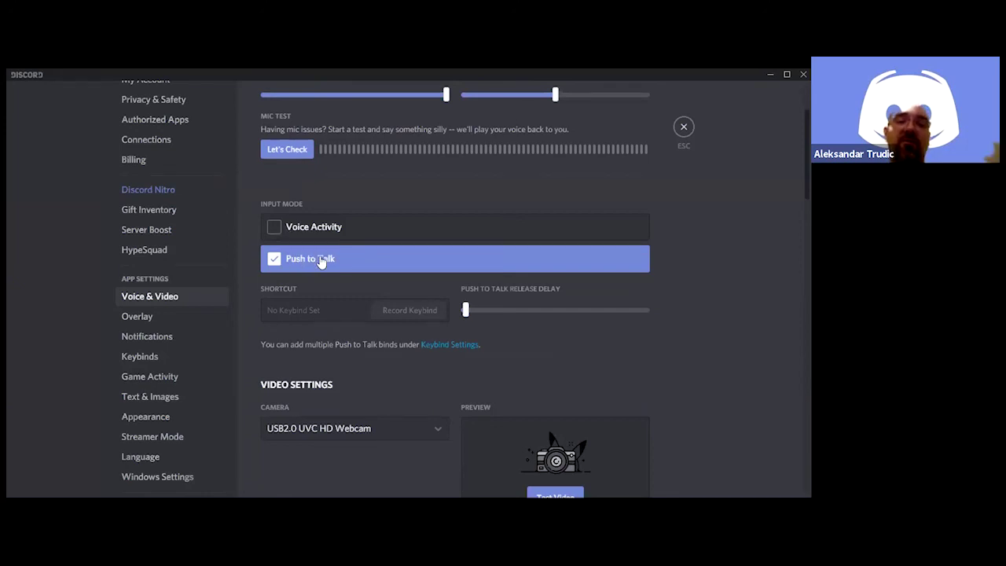
{"action": "left_click", "coordinate": [284, 228]}
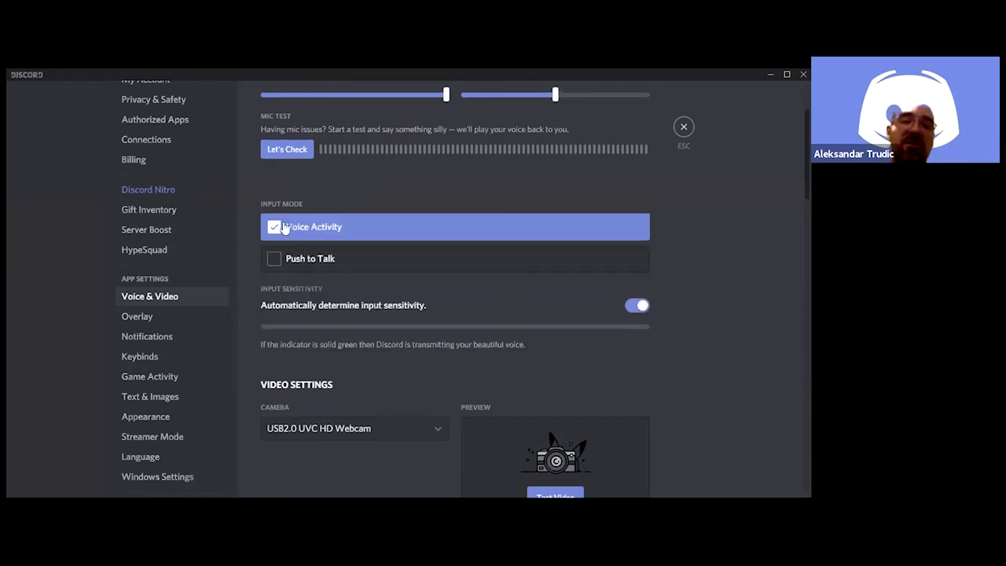
{"action": "left_click", "coordinate": [292, 261]}
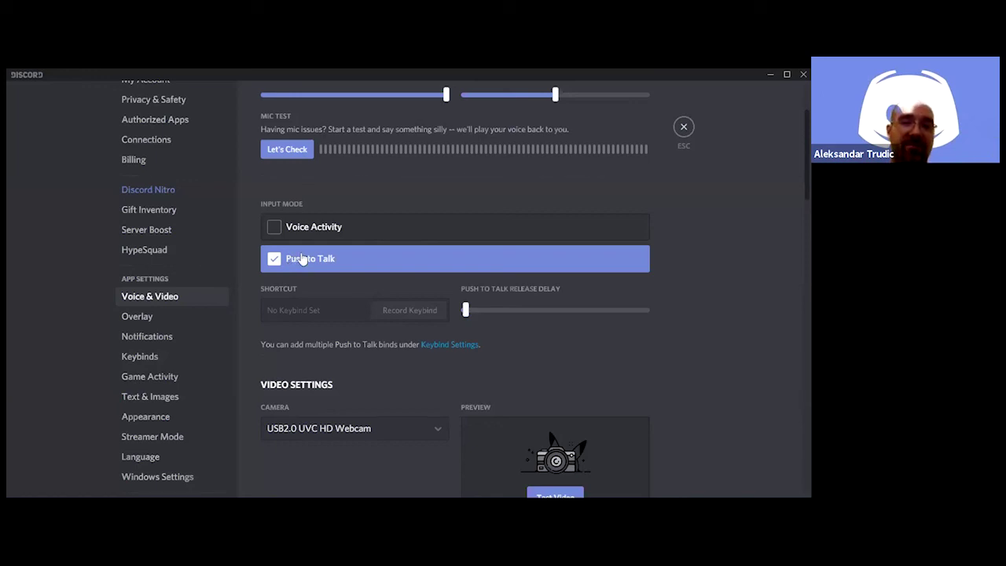
{"action": "left_click", "coordinate": [159, 320]}
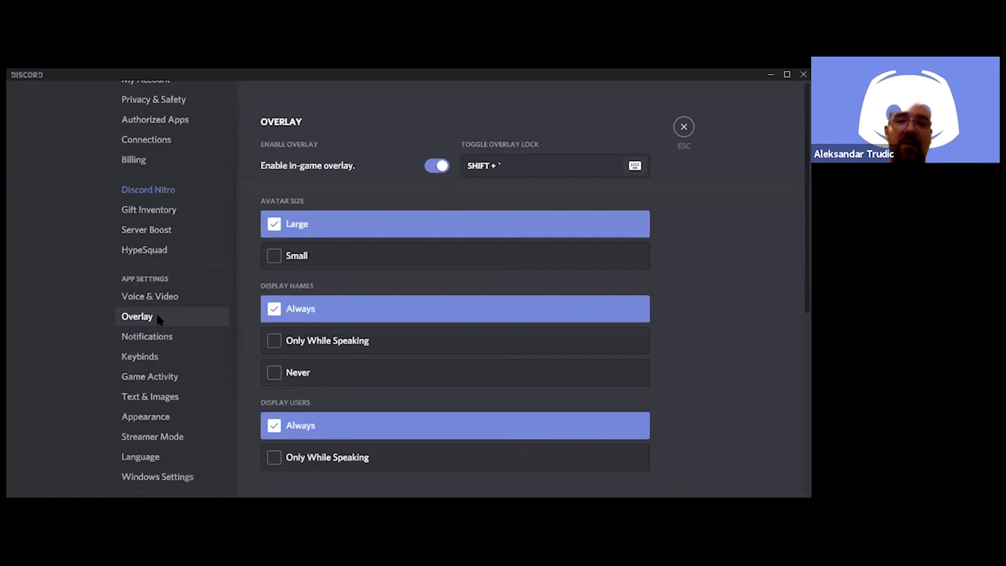
Set Overlay Notifications position to Bottom Left after trying top-right and bottom-right
{"action": "scroll", "coordinate": [225, 312], "scroll_direction": "down", "scroll_amount": 2}
{"action": "scroll", "coordinate": [386, 314], "scroll_direction": "down", "scroll_amount": 3}
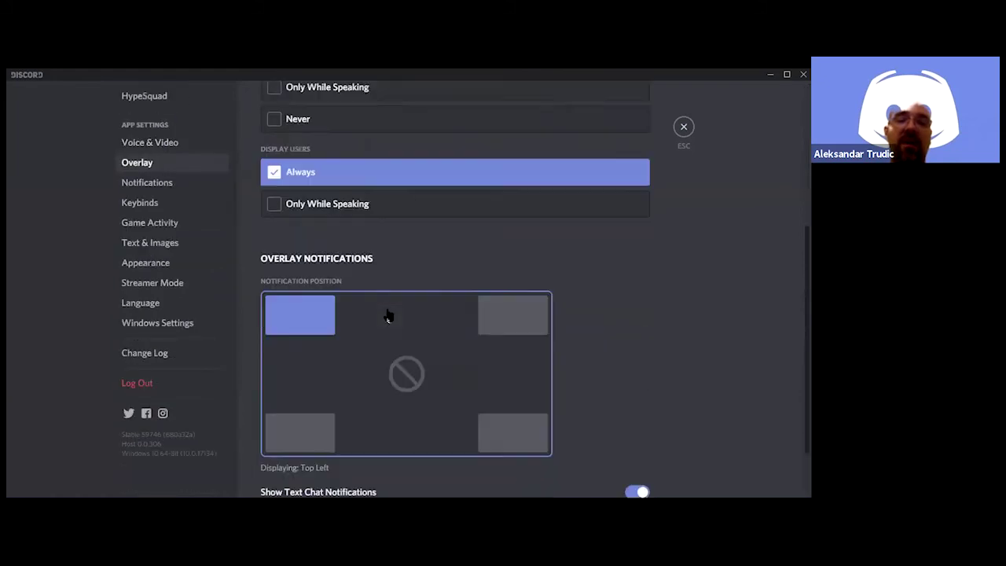
{"action": "scroll", "coordinate": [388, 316], "scroll_direction": "down", "scroll_amount": 1}
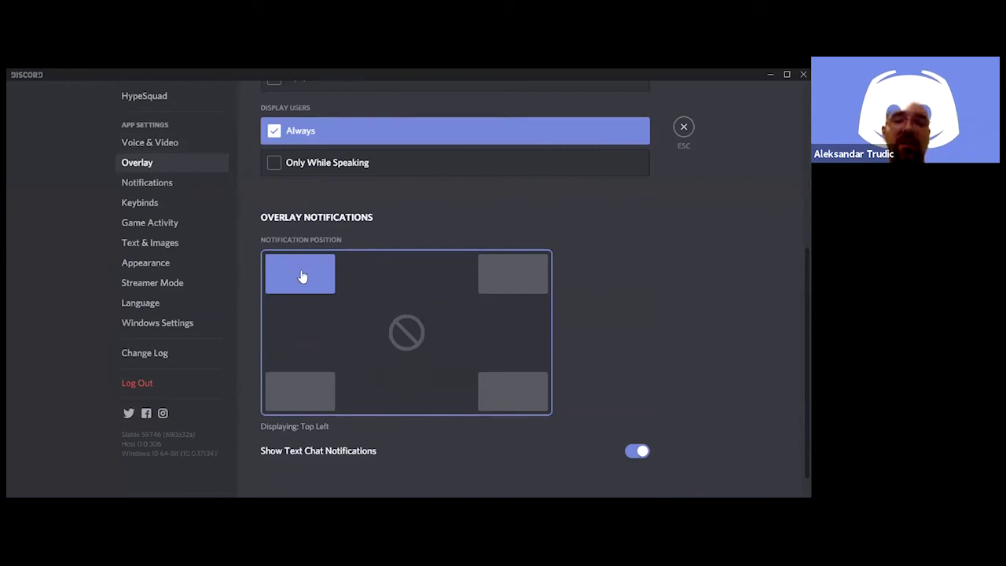
{"action": "scroll", "coordinate": [473, 267], "scroll_direction": "down", "scroll_amount": 1}
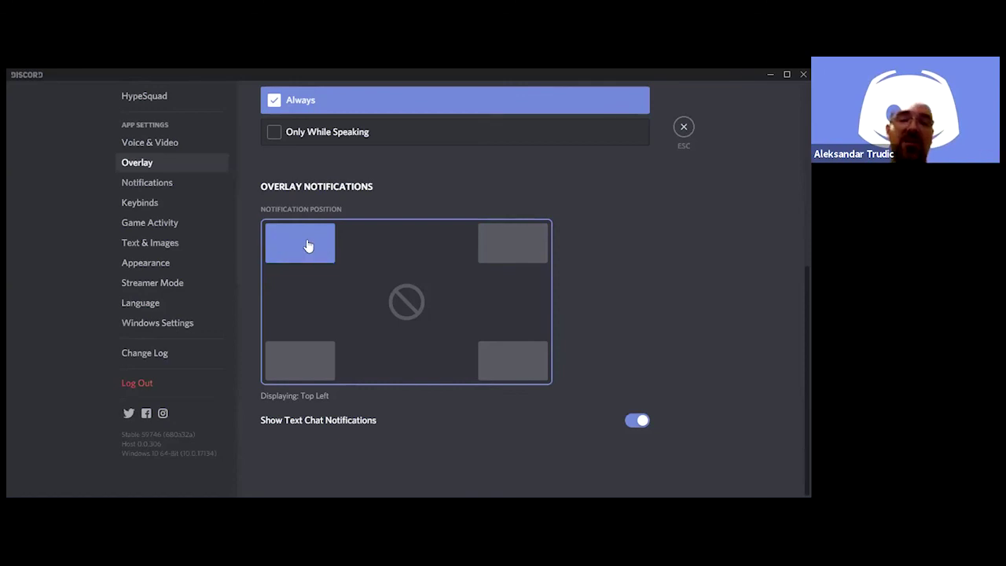
{"action": "left_click", "coordinate": [517, 259]}
{"action": "left_click", "coordinate": [519, 367]}
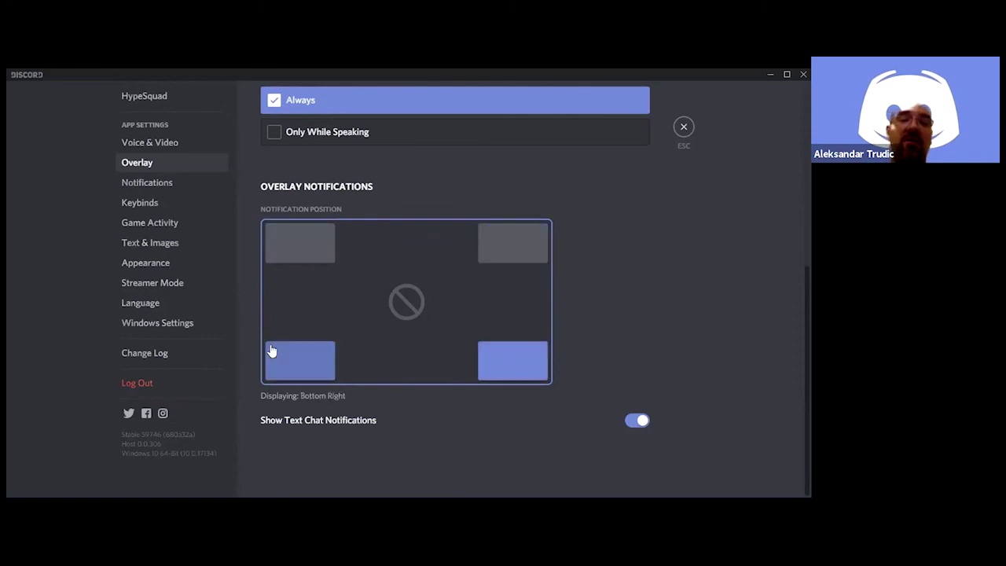
{"action": "left_click", "coordinate": [292, 359]}
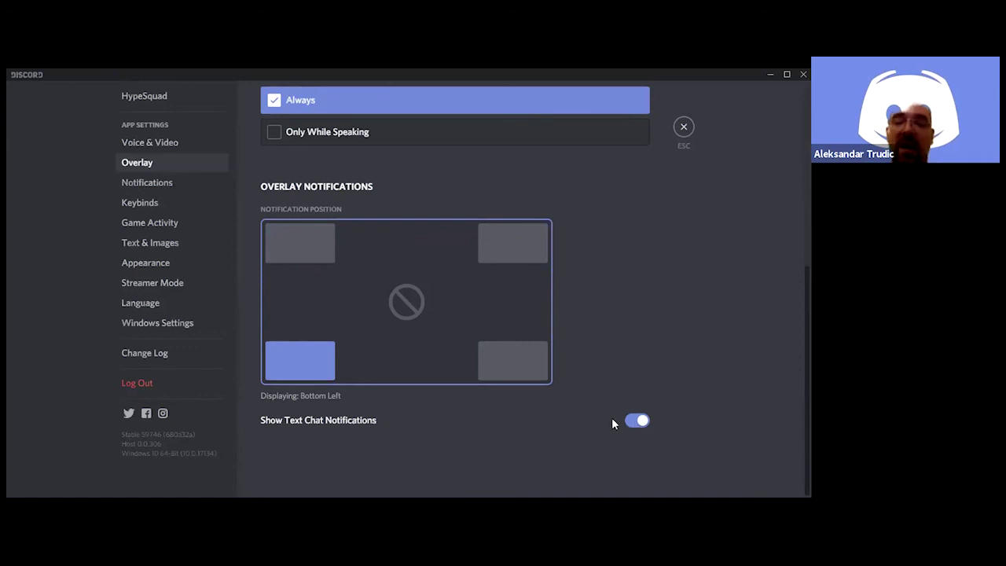
Review the Notifications desktop alerts, text-to-speech options and the Message-through-User Join sound toggles
{"action": "left_click", "coordinate": [173, 191]}
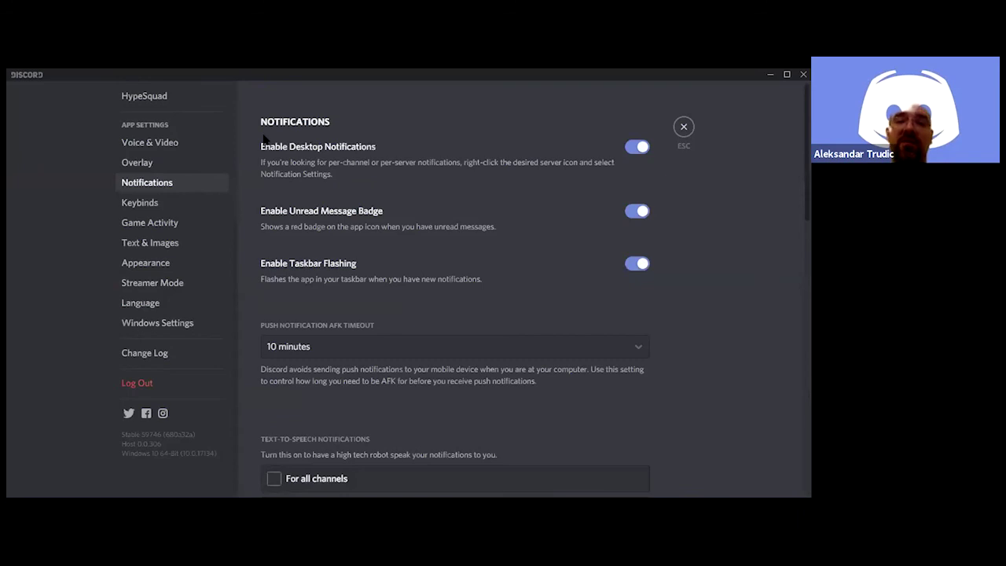
{"action": "scroll", "coordinate": [575, 134], "scroll_direction": "down", "scroll_amount": 2}
{"action": "scroll", "coordinate": [574, 149], "scroll_direction": "up", "scroll_amount": 2}
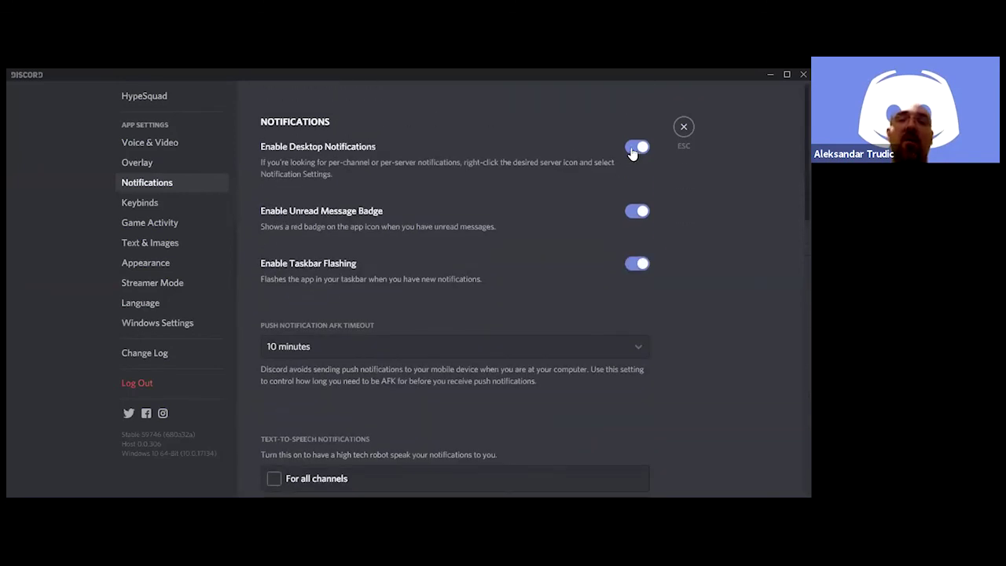
{"action": "scroll", "coordinate": [561, 226], "scroll_direction": "down", "scroll_amount": 3}
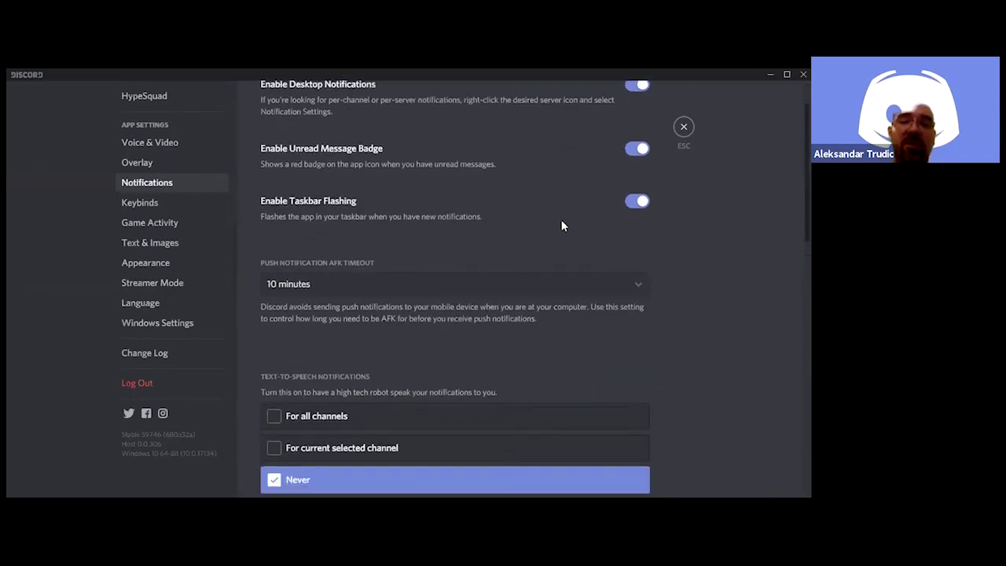
{"action": "scroll", "coordinate": [561, 226], "scroll_direction": "down", "scroll_amount": 5}
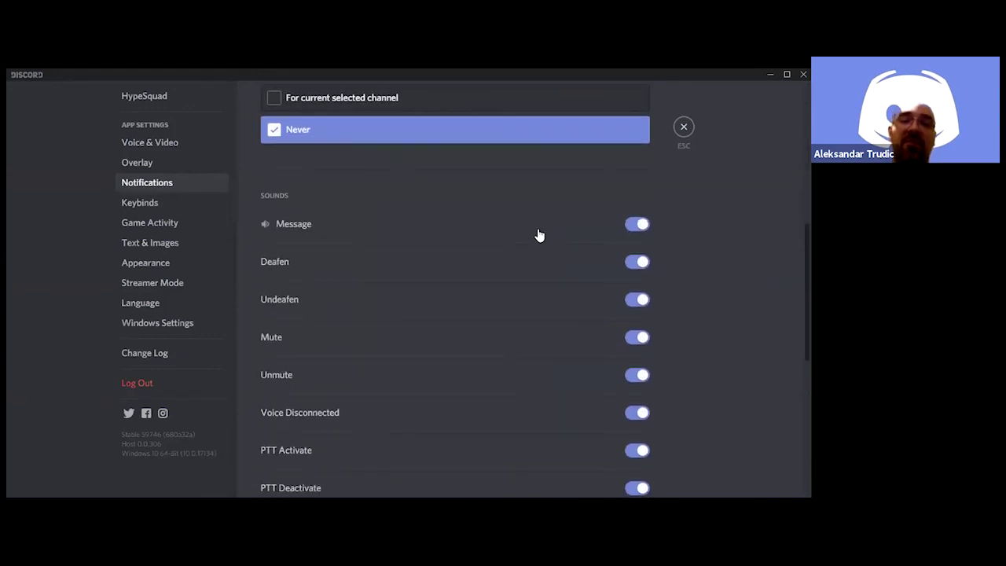
{"action": "scroll", "coordinate": [540, 236], "scroll_direction": "down", "scroll_amount": 3}
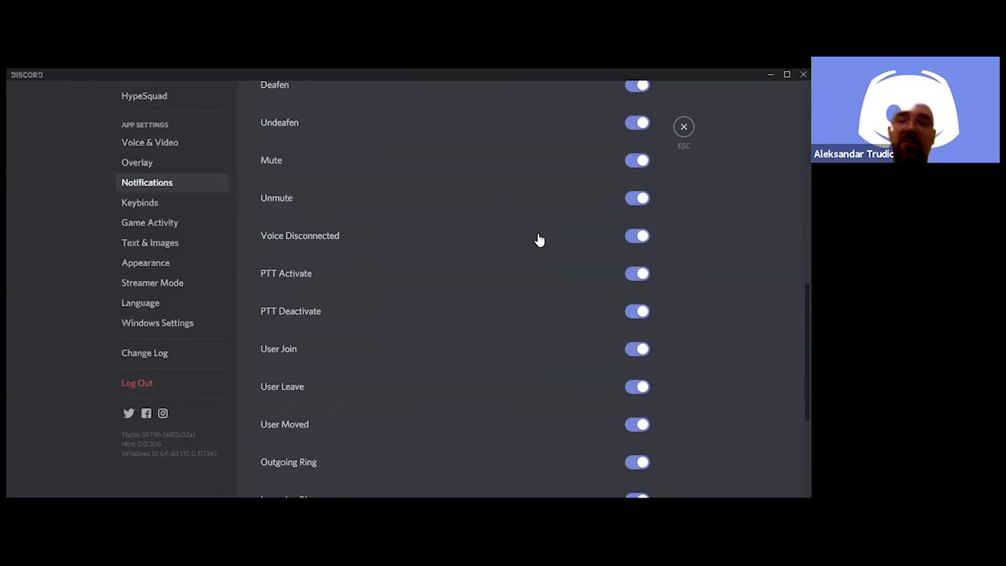
{"action": "mouse_move", "coordinate": [519, 258]}
{"action": "scroll", "coordinate": [519, 258], "scroll_direction": "up", "scroll_amount": 4}
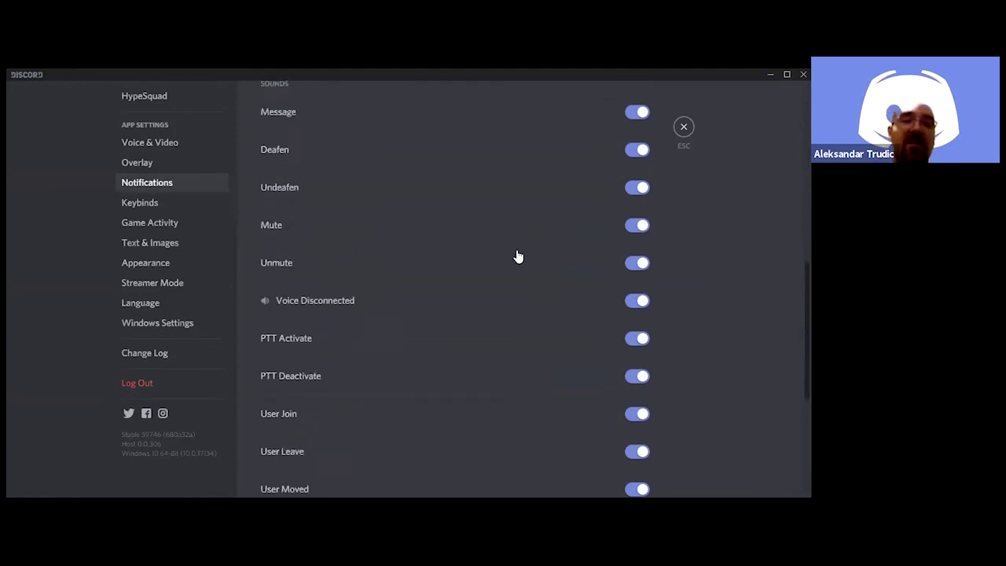
{"action": "scroll", "coordinate": [500, 276], "scroll_direction": "down", "scroll_amount": 2}
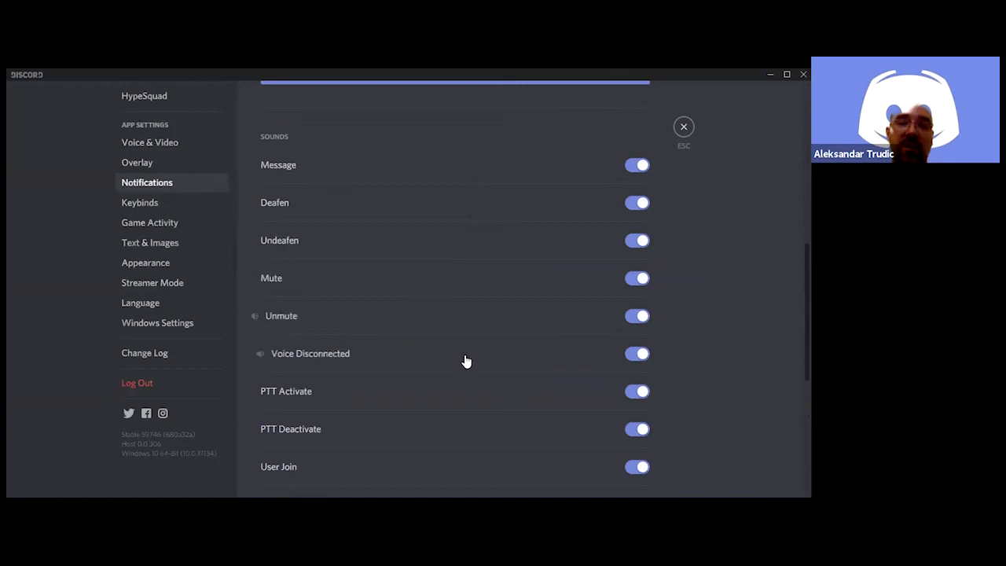
View Keybinds, then Game Activity listing Blizzard Battle.net Login and Diablo III
{"action": "left_click", "coordinate": [157, 203]}
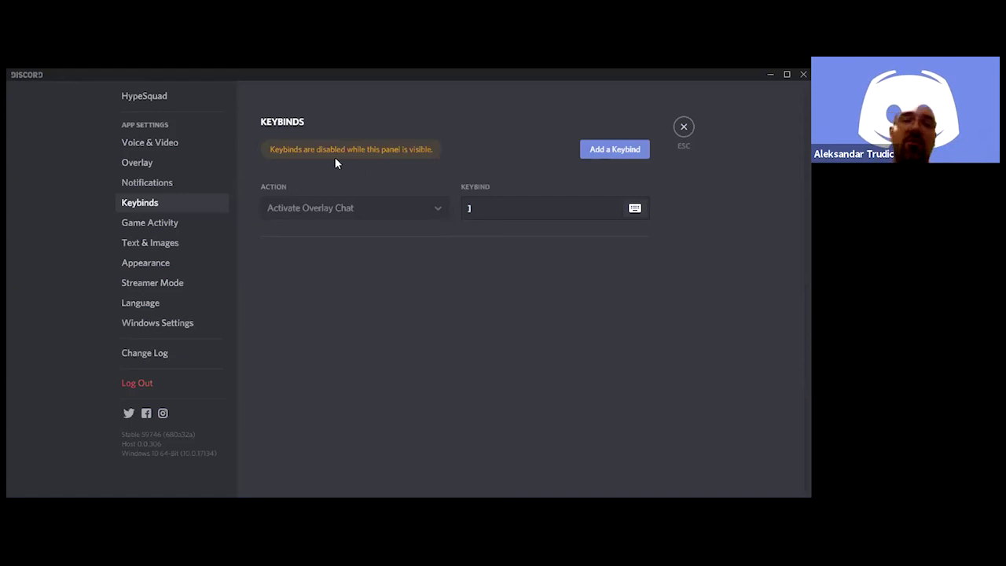
{"action": "left_click", "coordinate": [174, 224]}
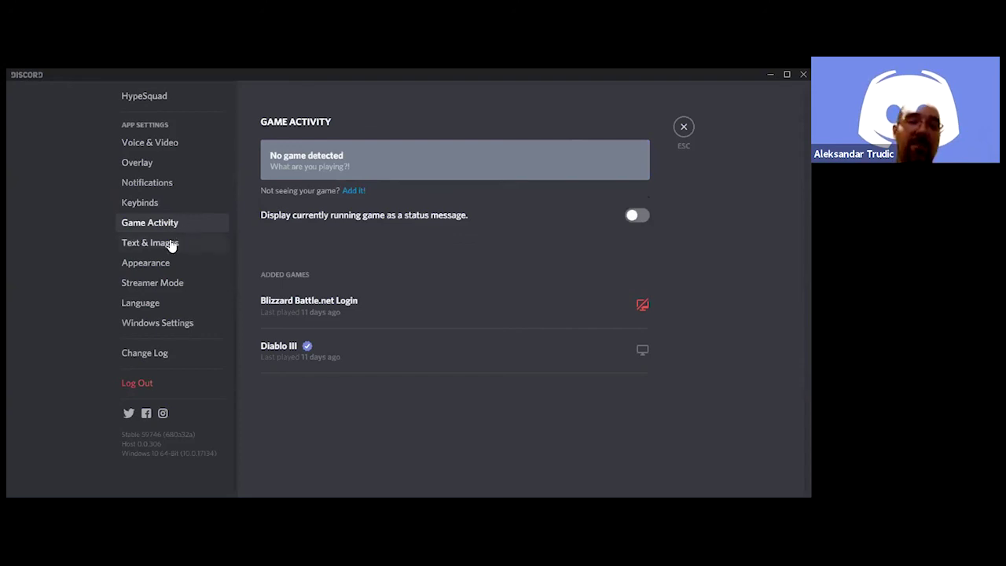
Look over the Text & Images image, link preview, emoji and text-to-speech options
{"action": "left_click", "coordinate": [171, 244]}
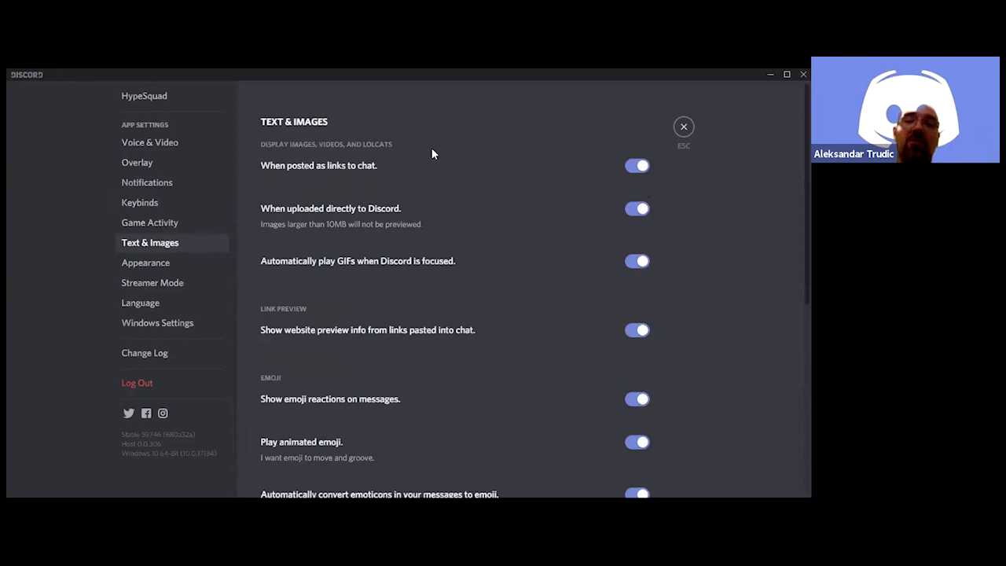
{"action": "scroll", "coordinate": [432, 152], "scroll_direction": "down", "scroll_amount": 2}
{"action": "scroll", "coordinate": [432, 153], "scroll_direction": "up", "scroll_amount": 2}
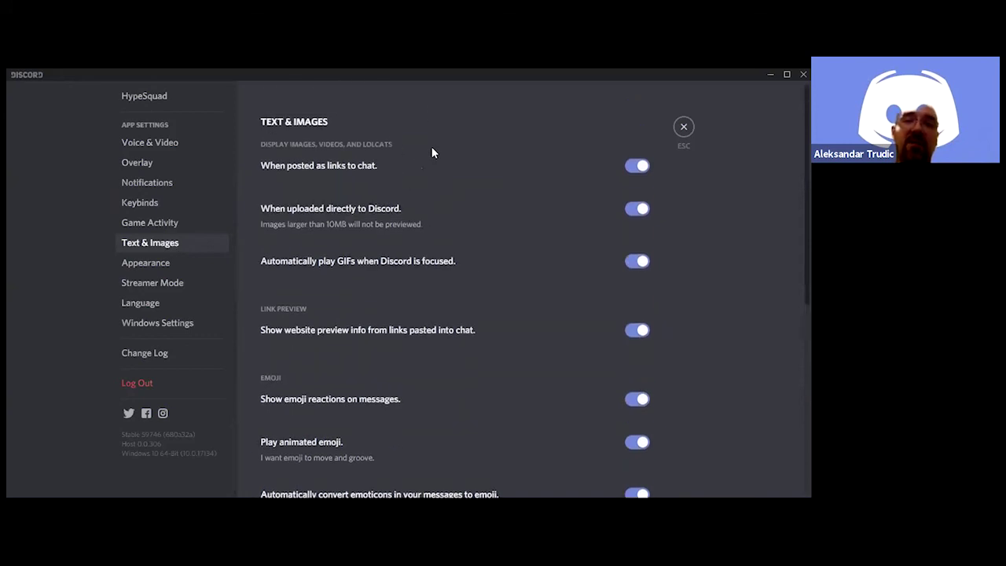
{"action": "scroll", "coordinate": [432, 152], "scroll_direction": "down", "scroll_amount": 2}
Switch back and forth between the Game Activity and Text & Images pages
{"action": "left_click", "coordinate": [161, 264]}
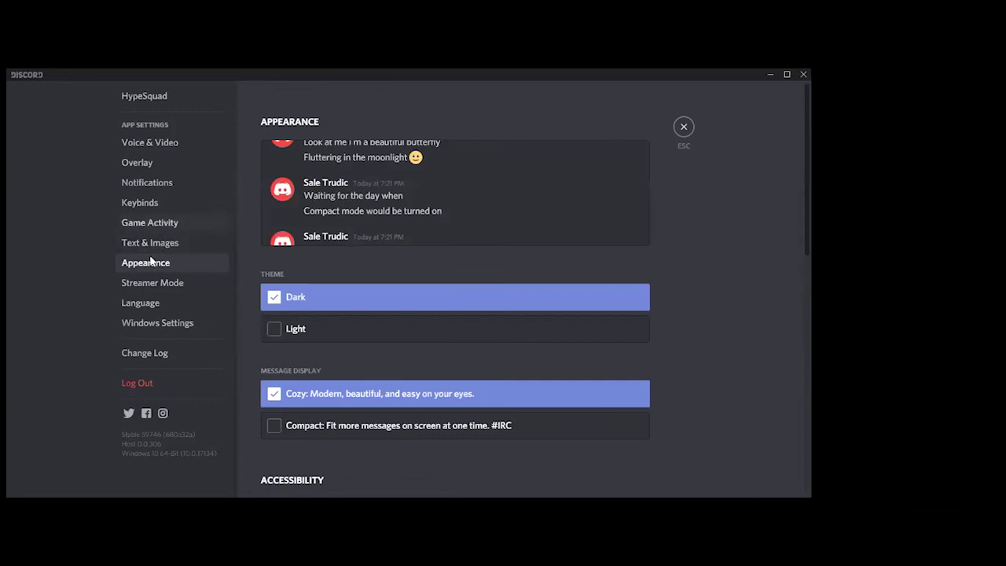
{"action": "left_click", "coordinate": [154, 245]}
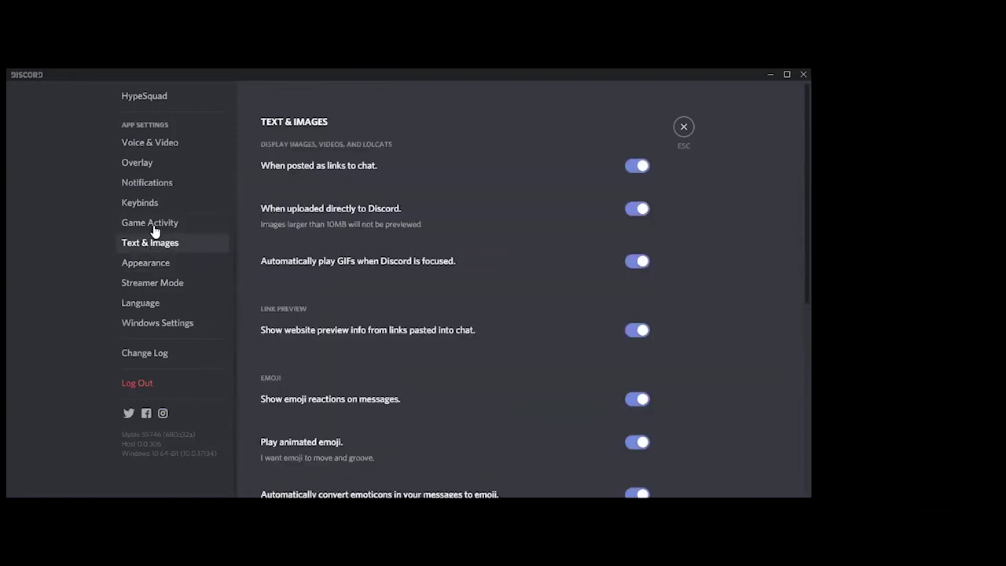
{"action": "left_click", "coordinate": [154, 224]}
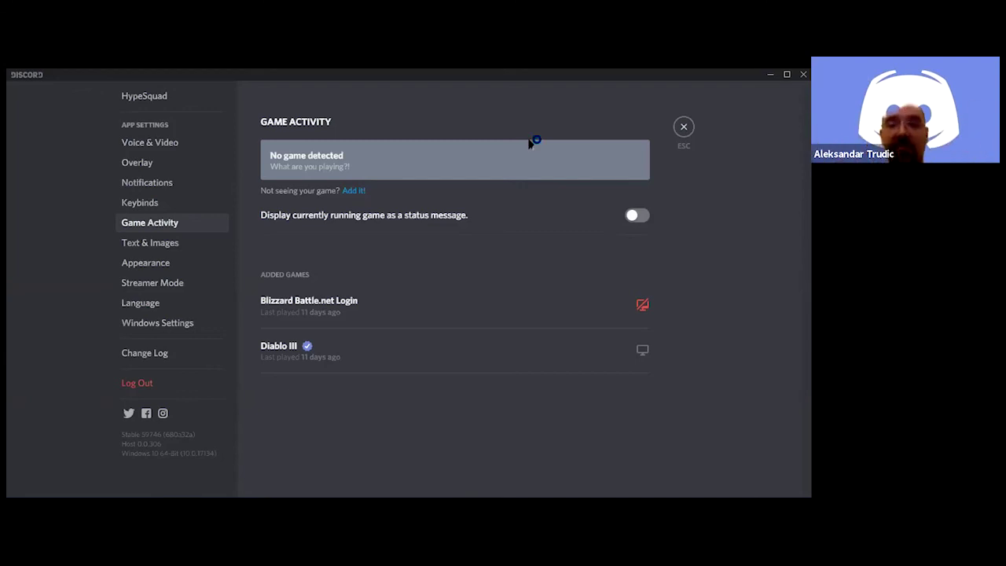
{"action": "mouse_move", "coordinate": [372, 338]}
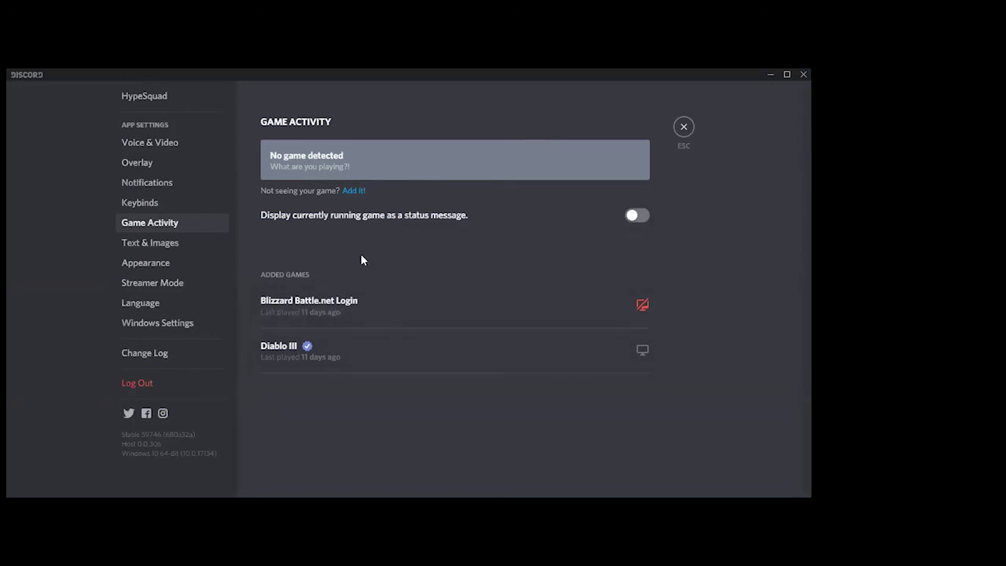
{"action": "left_click", "coordinate": [176, 243]}
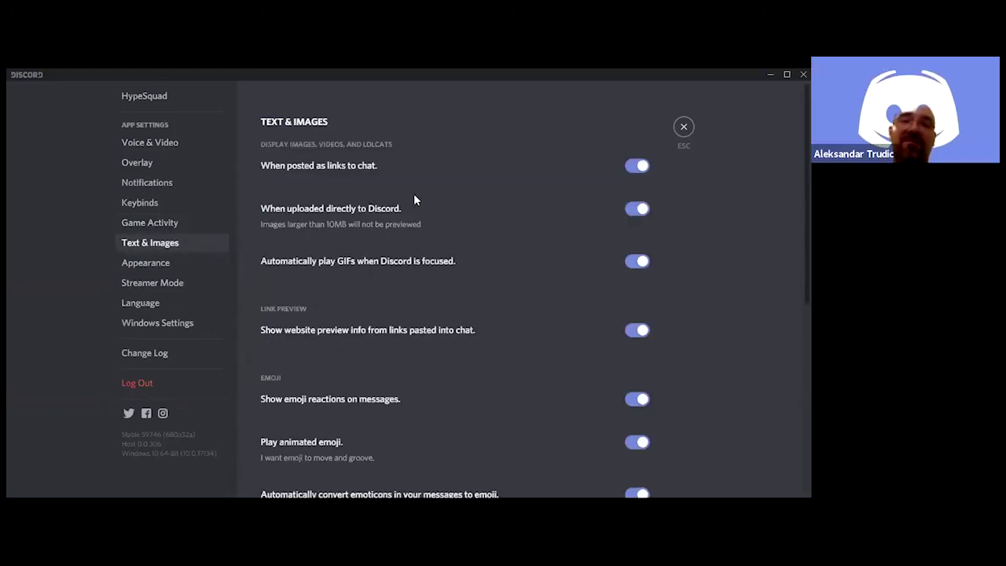
{"action": "left_click", "coordinate": [167, 225]}
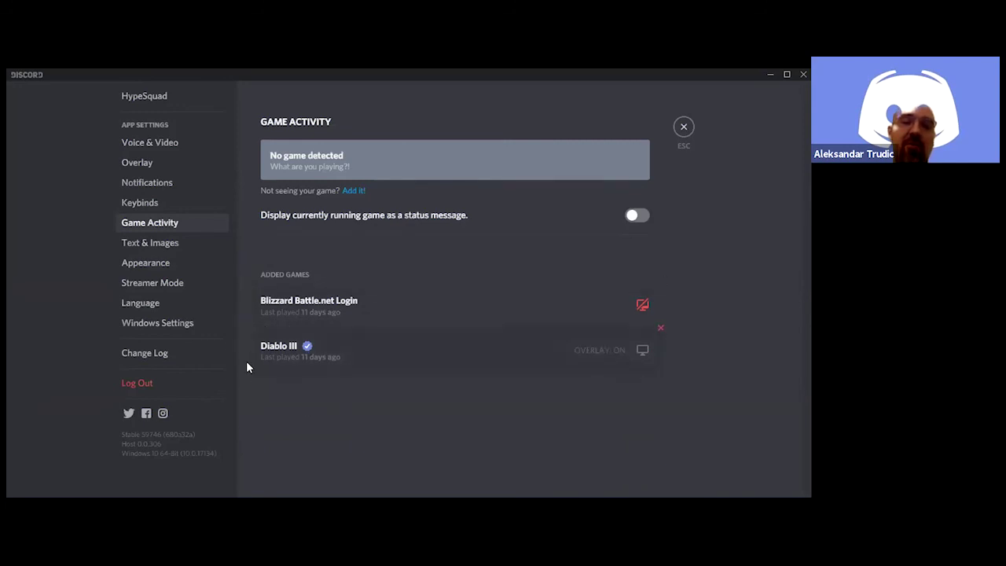
Return to Text & Images, scroll its options, then bring up the Appearance page
{"action": "left_click", "coordinate": [162, 248]}
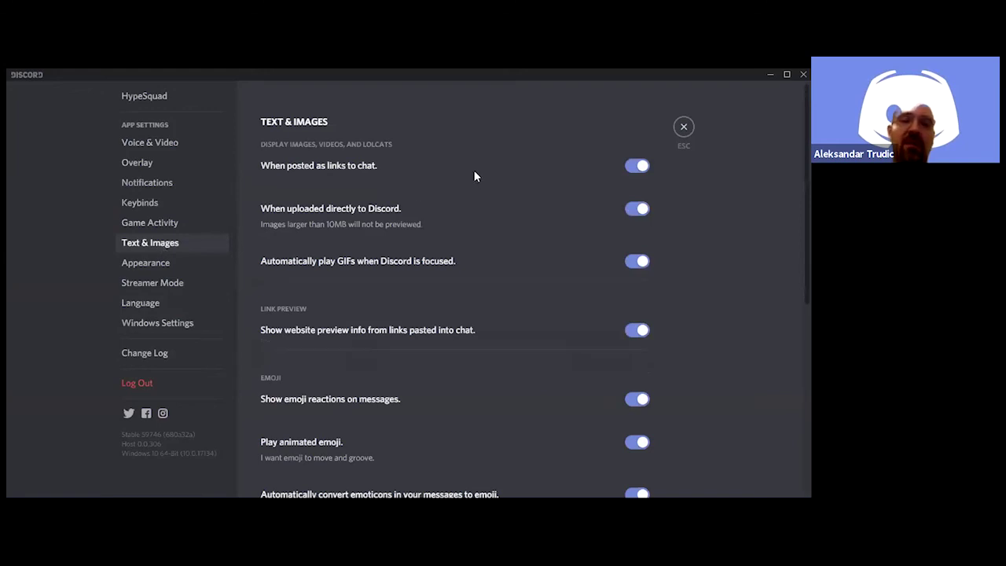
{"action": "scroll", "coordinate": [474, 173], "scroll_direction": "down", "scroll_amount": 5}
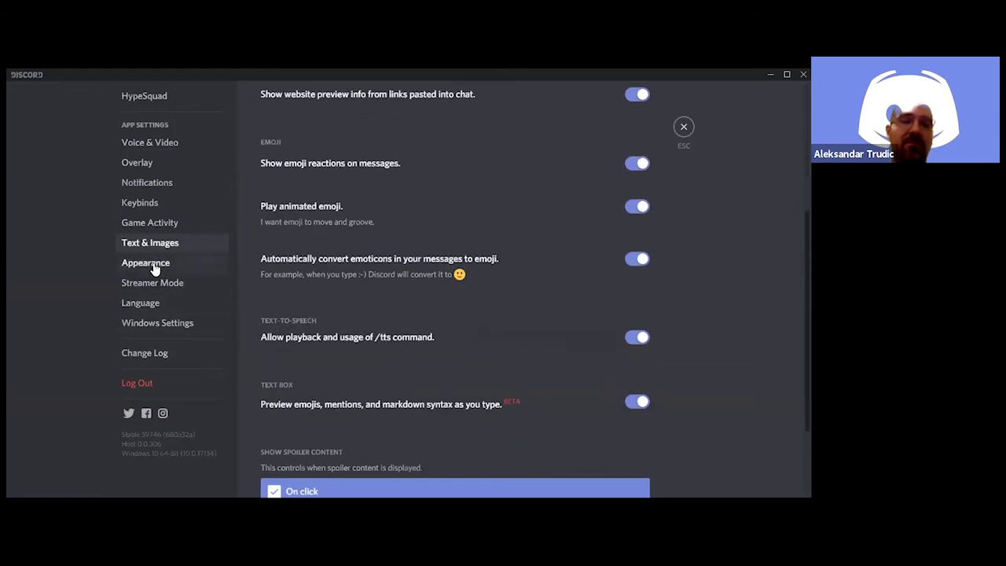
{"action": "left_click", "coordinate": [155, 267]}
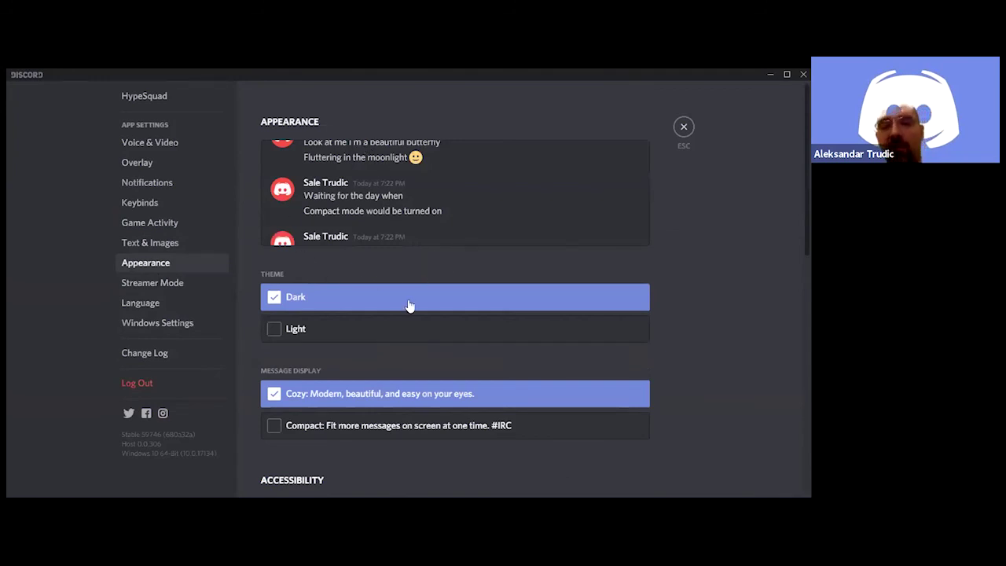
Preview the Light theme, restore Dark, then show the Streamer Mode settings
{"action": "left_click", "coordinate": [376, 333]}
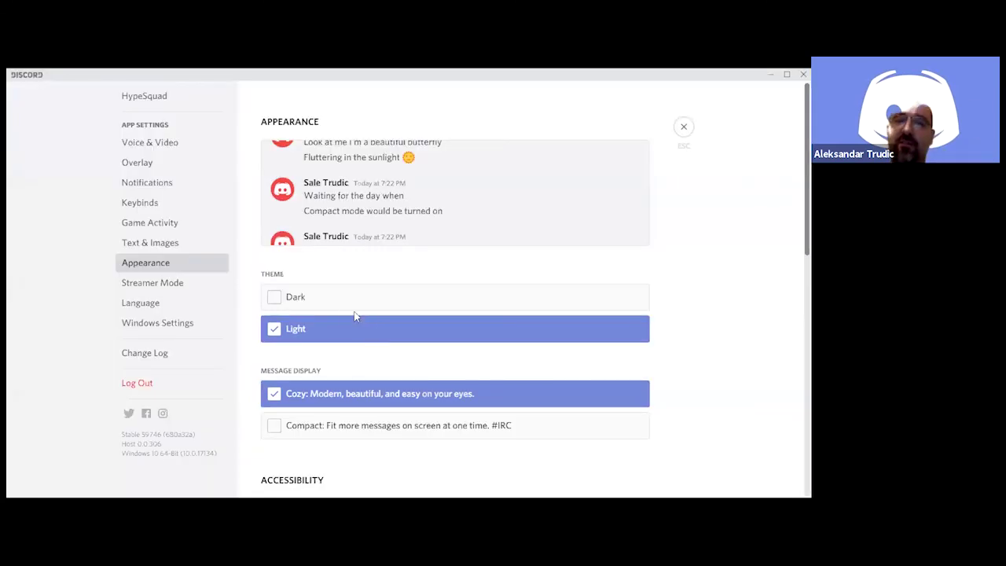
{"action": "left_click", "coordinate": [275, 299]}
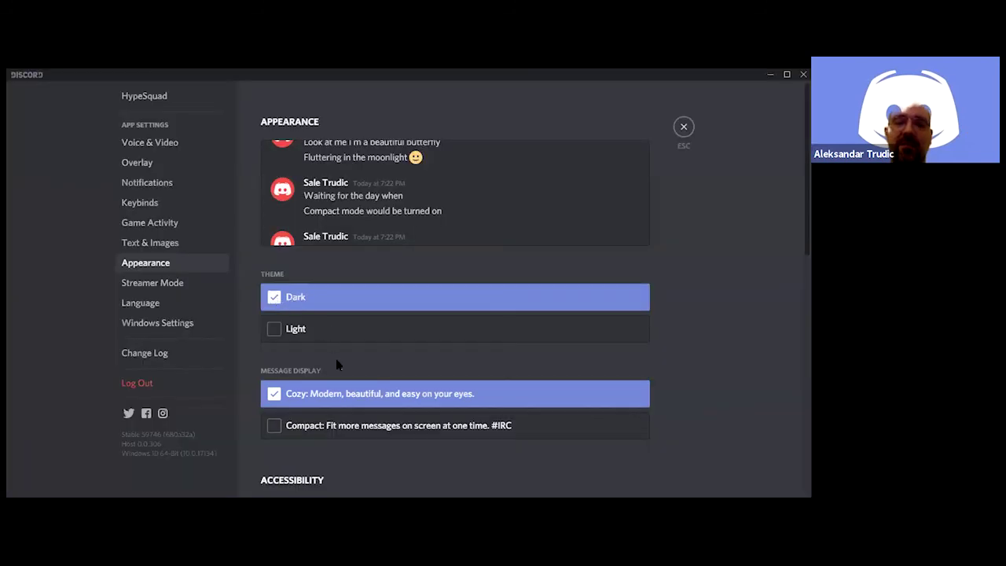
{"action": "scroll", "coordinate": [366, 386], "scroll_direction": "down", "scroll_amount": 3}
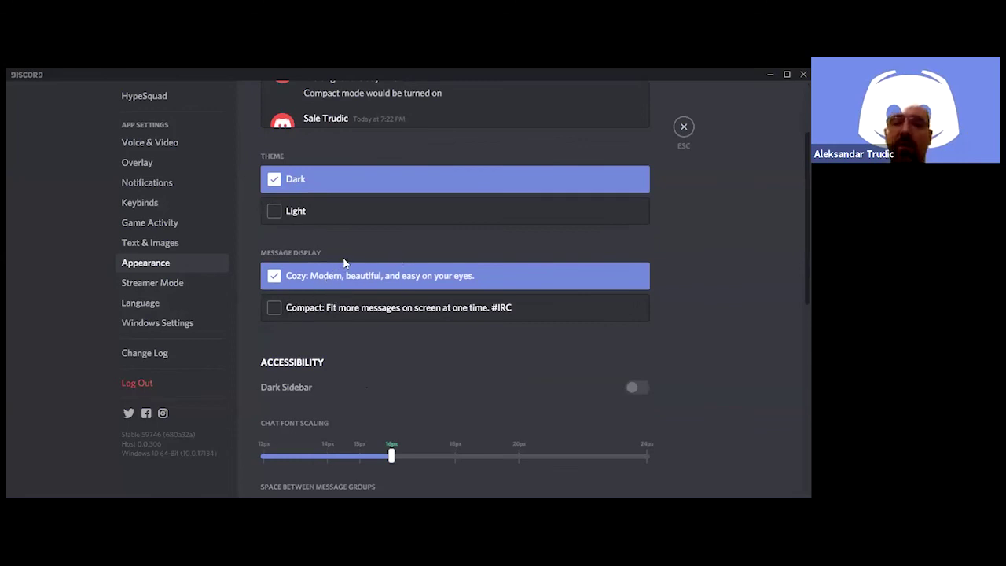
{"action": "left_click", "coordinate": [154, 285]}
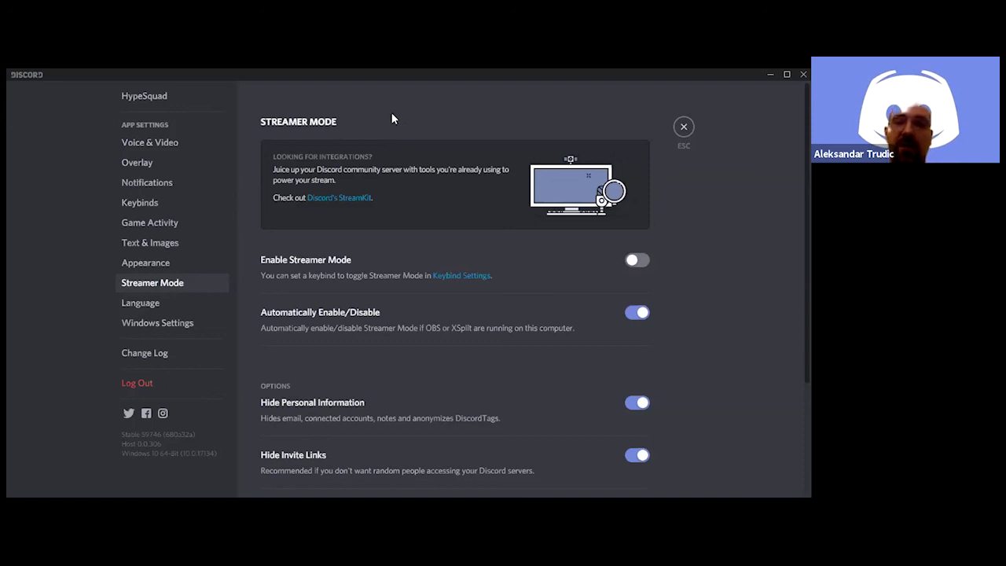
Glance over the Language list, then go back to the Streamer Mode page
{"action": "left_click", "coordinate": [161, 306]}
{"action": "scroll", "coordinate": [449, 175], "scroll_direction": "down", "scroll_amount": 1}
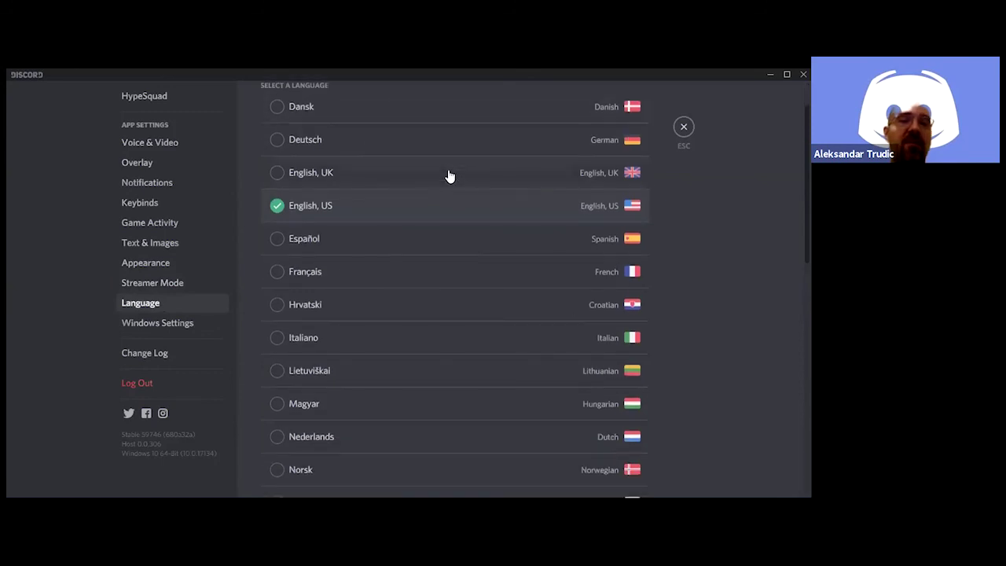
{"action": "scroll", "coordinate": [437, 185], "scroll_direction": "up", "scroll_amount": 1}
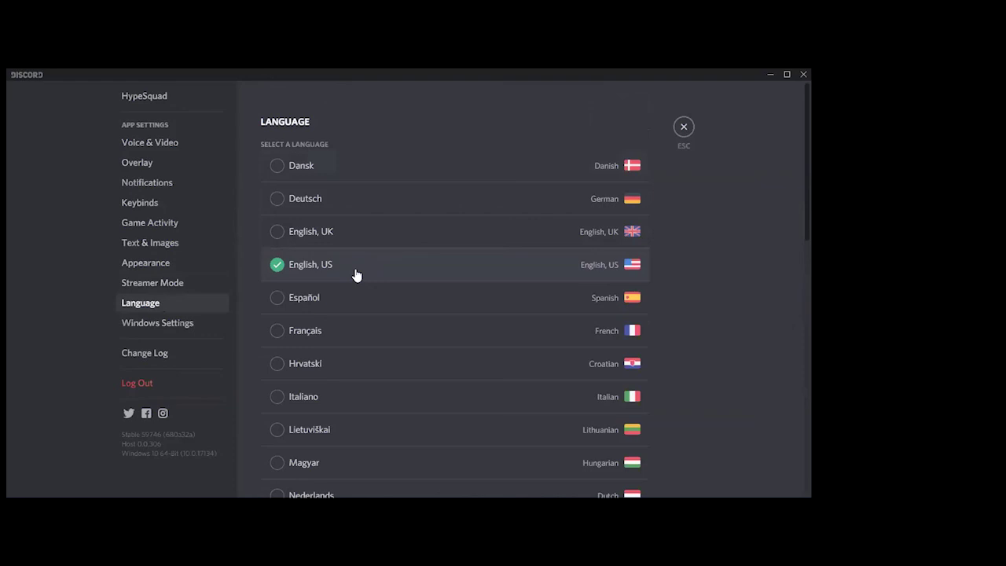
{"action": "left_click", "coordinate": [188, 281]}
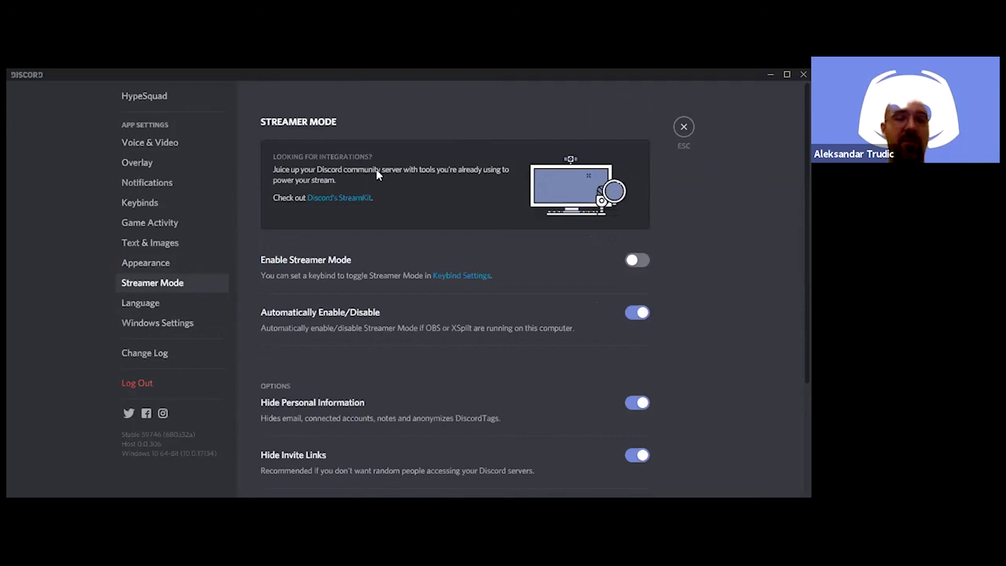
Switch the interface language to Hrvatski, then back to English, US
{"action": "left_click", "coordinate": [171, 304]}
{"action": "scroll", "coordinate": [427, 164], "scroll_direction": "down", "scroll_amount": 1}
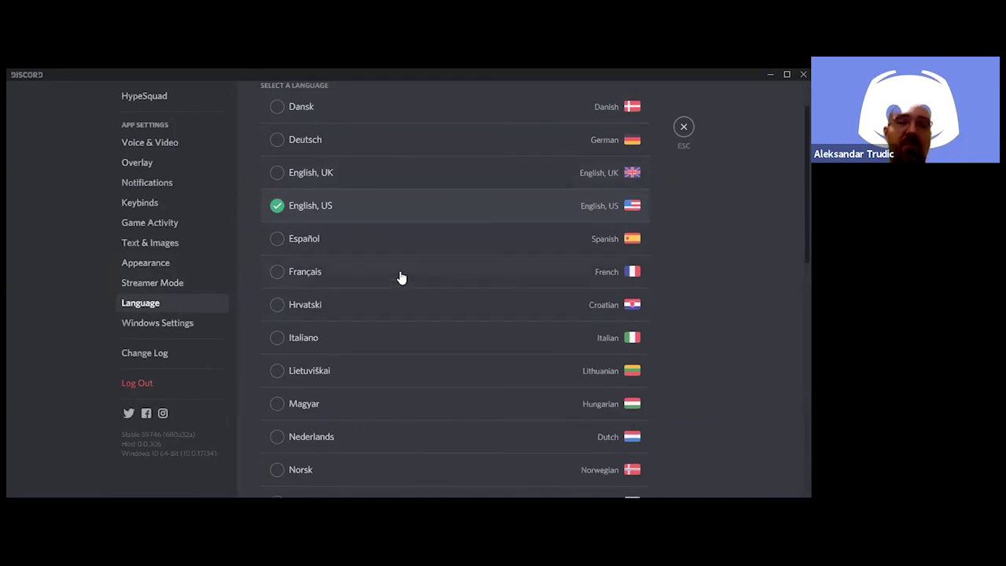
{"action": "left_click", "coordinate": [279, 306]}
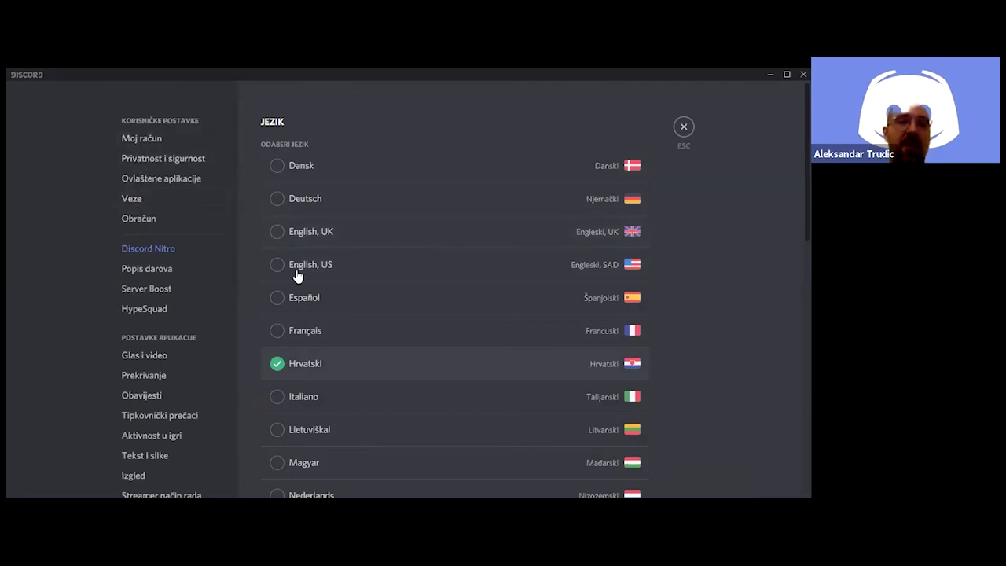
{"action": "scroll", "coordinate": [280, 155], "scroll_direction": "down", "scroll_amount": 3}
{"action": "left_click", "coordinate": [279, 154]}
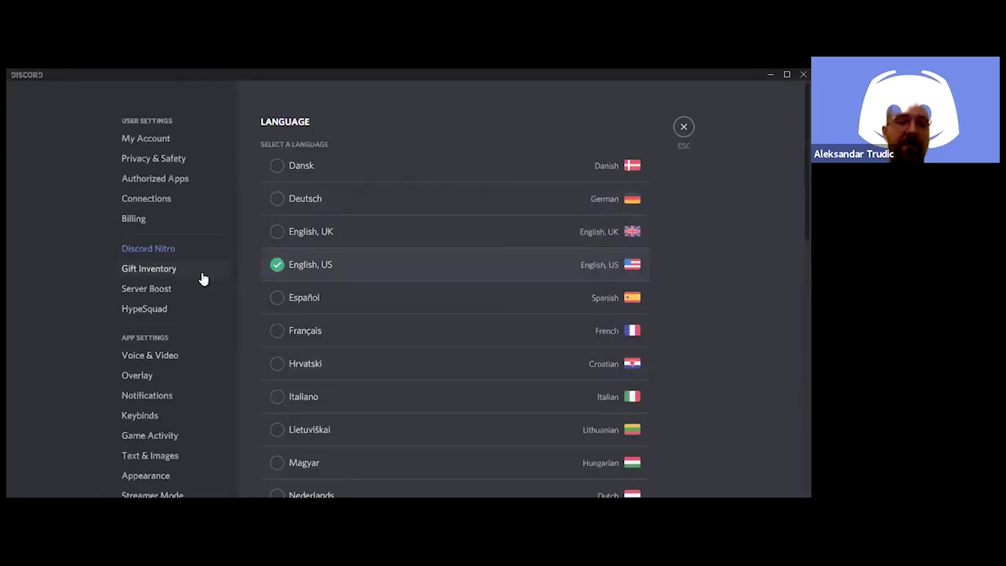
{"action": "scroll", "coordinate": [202, 279], "scroll_direction": "down", "scroll_amount": 5}
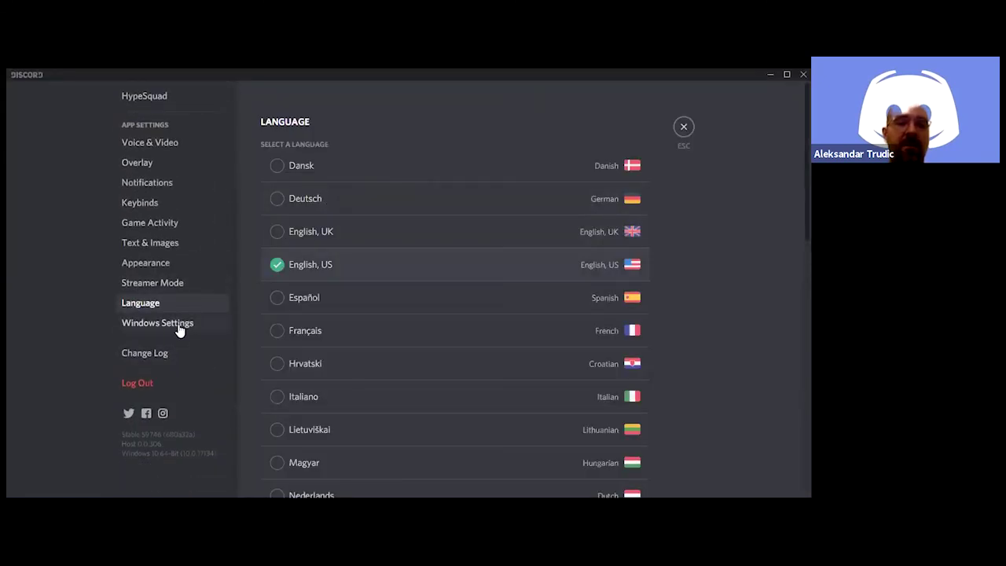
Show Windows Settings: Open Discord on, Start Minimized off, Minimize to Tray on
{"action": "left_click", "coordinate": [178, 325]}
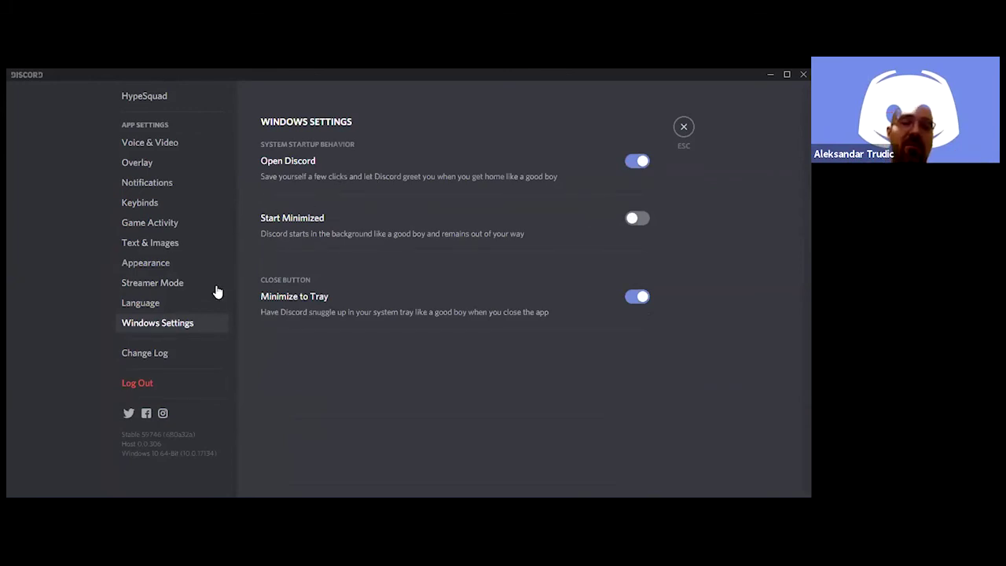
Scroll through the What's New change log, then close it
{"action": "left_click", "coordinate": [145, 354]}
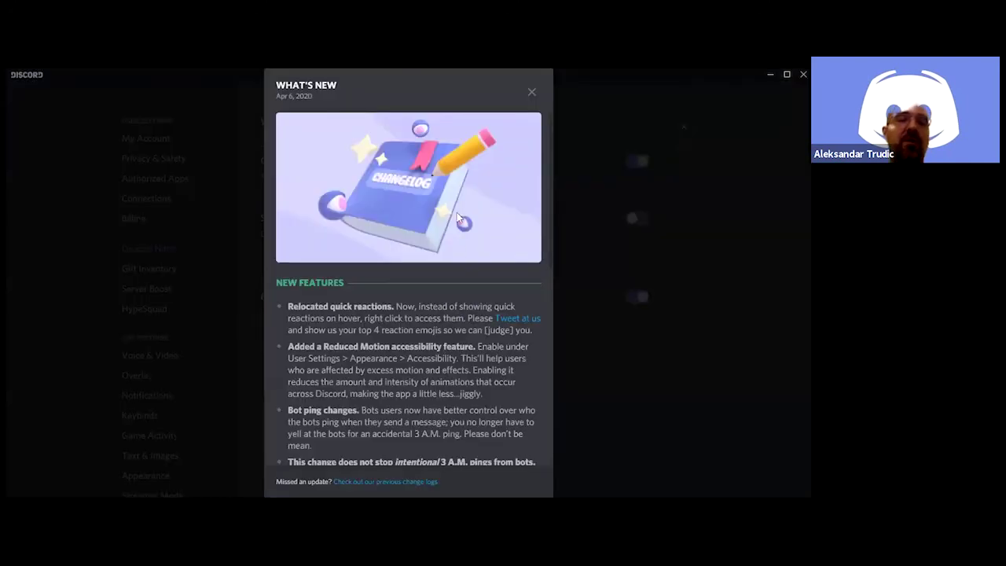
{"action": "scroll", "coordinate": [456, 212], "scroll_direction": "down", "scroll_amount": 5}
{"action": "scroll", "coordinate": [453, 215], "scroll_direction": "down", "scroll_amount": 3}
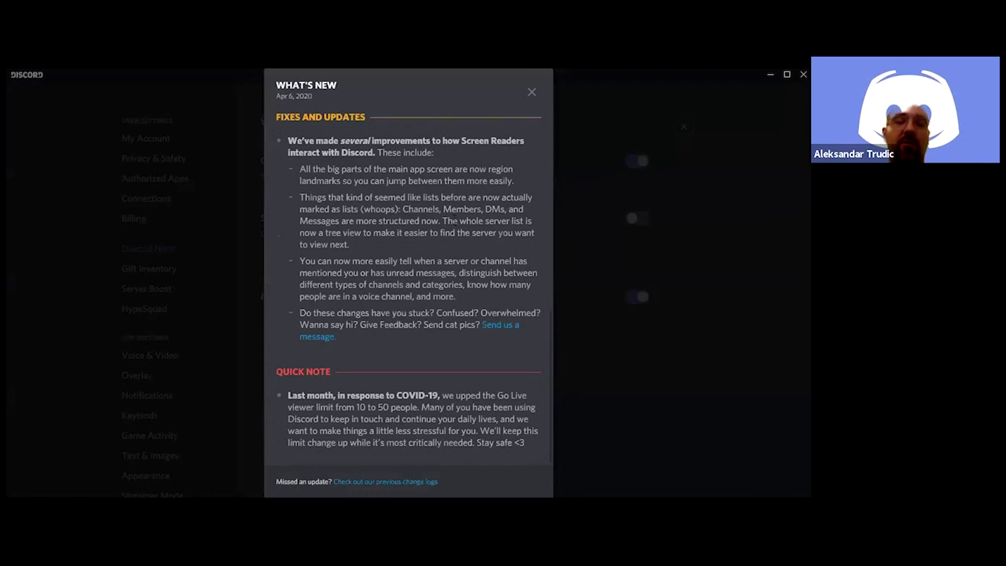
{"action": "key", "text": "Escape"}
Exit User Settings back to the PopCorn server's general channel
{"action": "scroll", "coordinate": [175, 320], "scroll_direction": "down", "scroll_amount": 5}
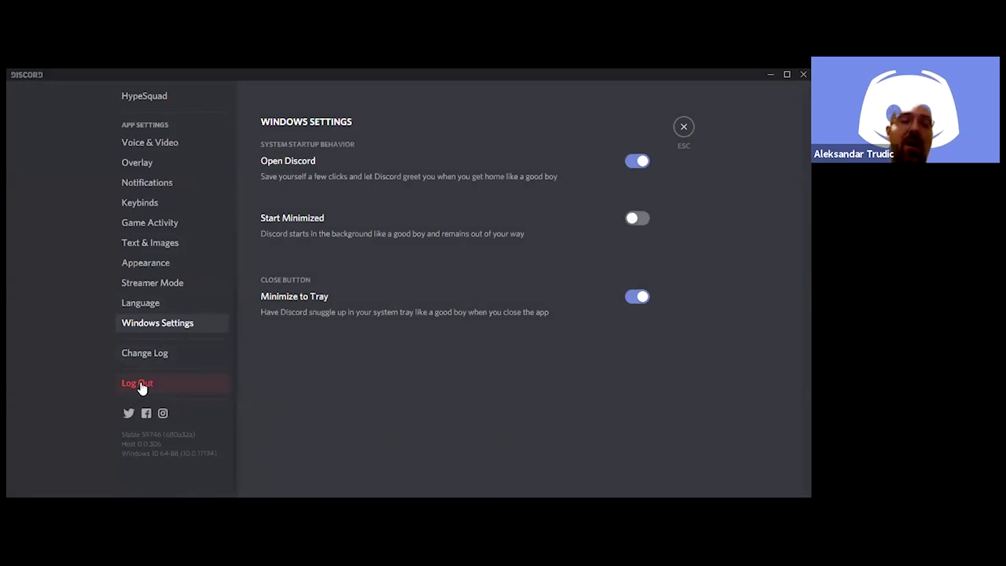
{"action": "scroll", "coordinate": [143, 386], "scroll_direction": "up", "scroll_amount": 5}
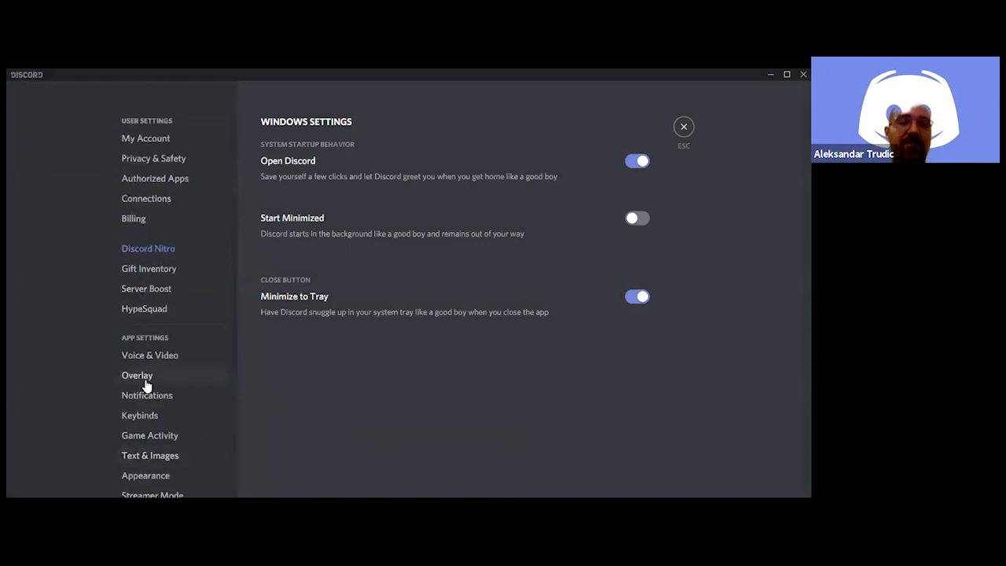
{"action": "key", "text": "Escape"}
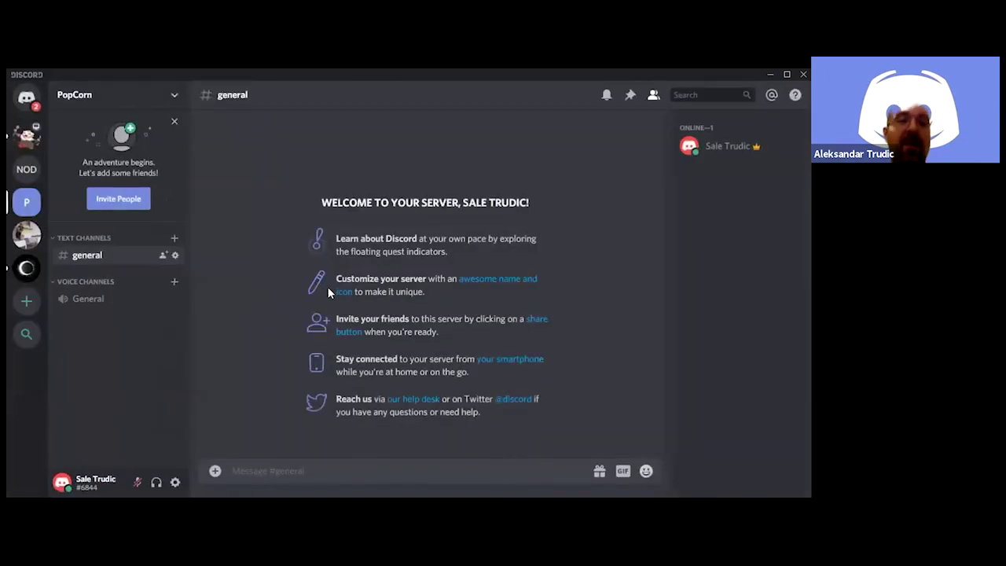